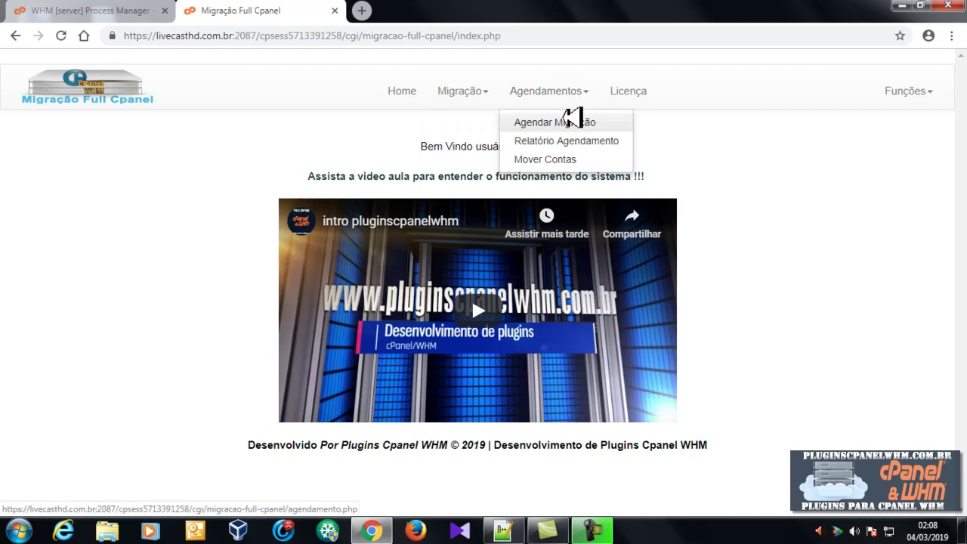
- Open the Migrar Revenda reseller migration page from the Migração menu
mouse_move(496, 96)
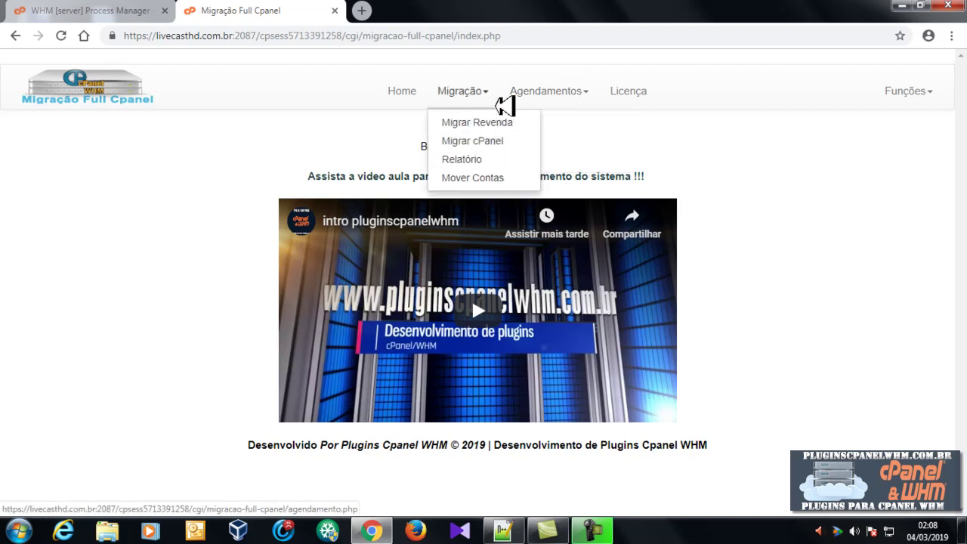
click(478, 121)
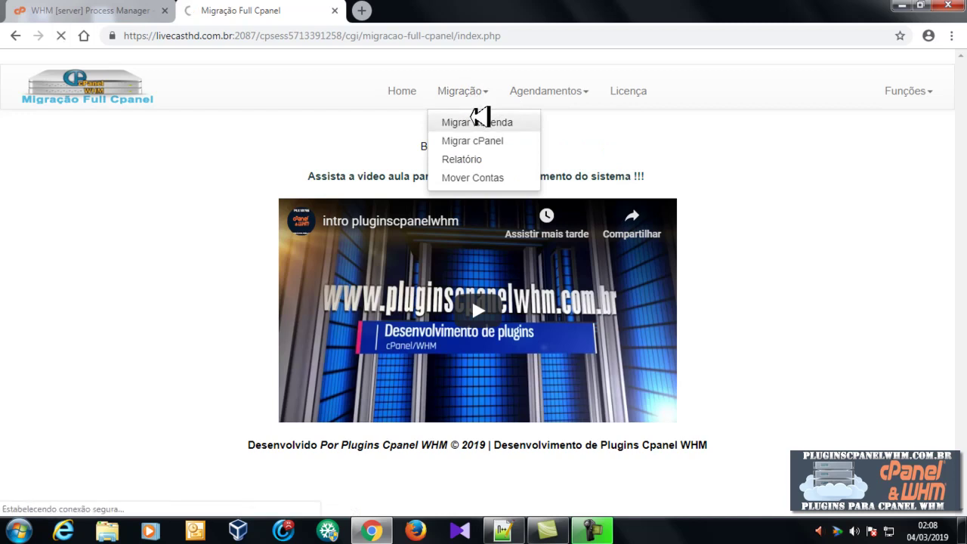
- Copy the IP 192.95.30.223 from migrar.txt into the Ip Revenda field
click(518, 532)
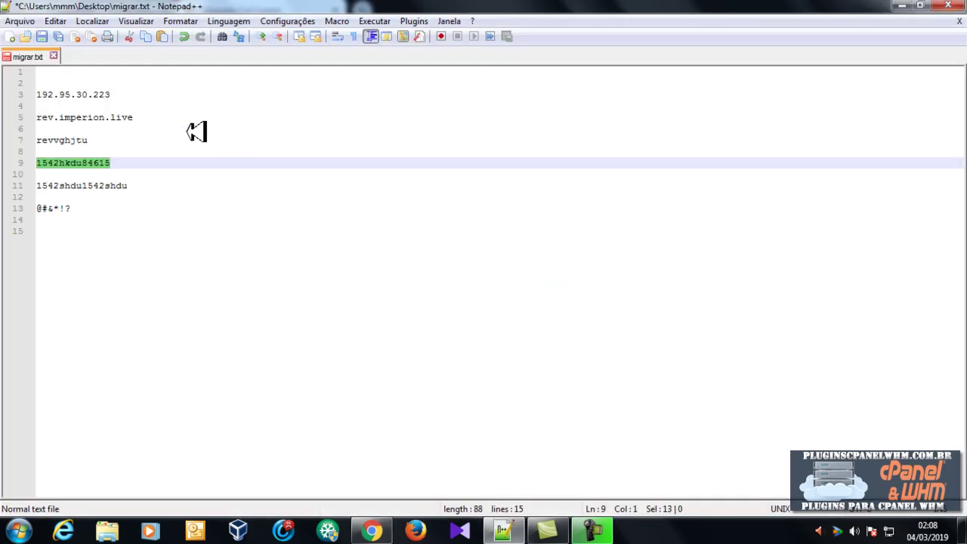
click(130, 93)
drag(130, 94, 36, 93)
key(ctrl+c)
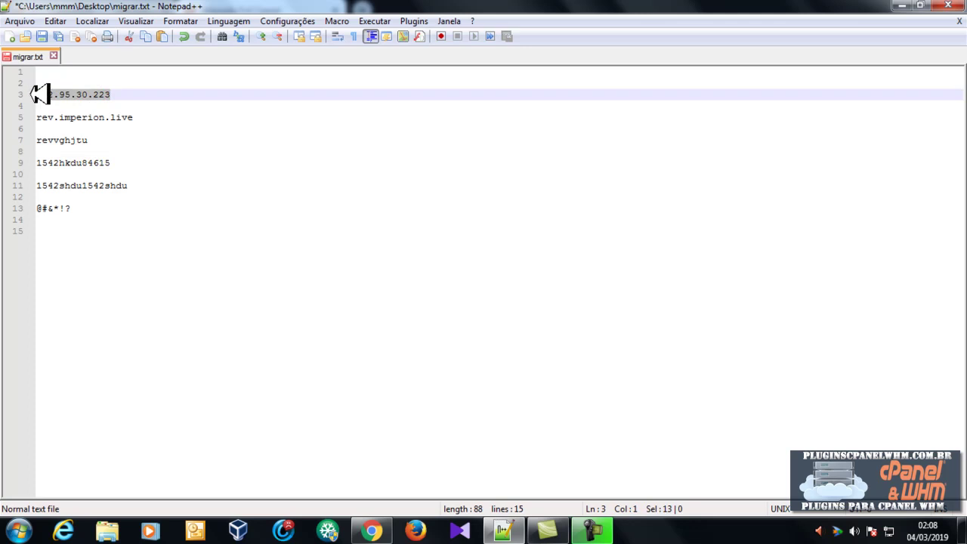
click(371, 531)
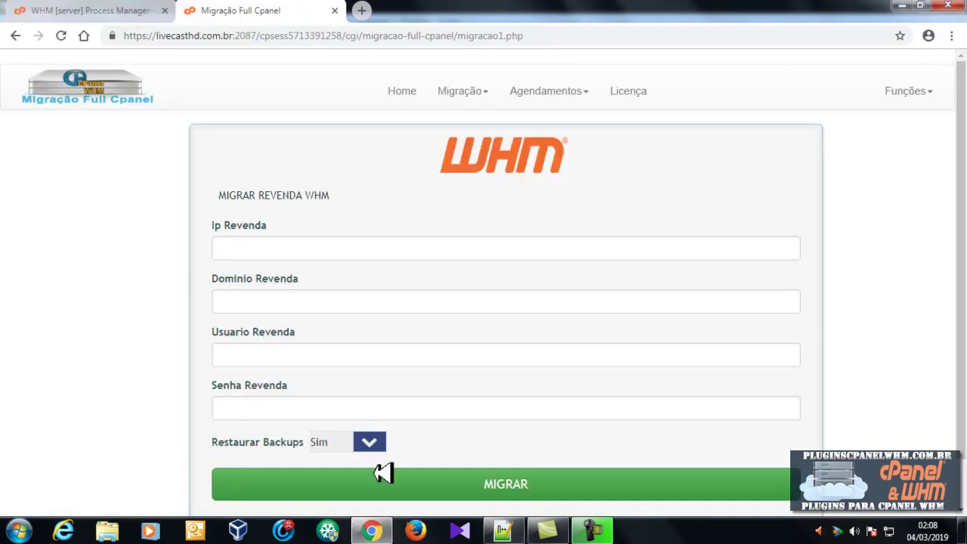
click(339, 257)
key(ctrl+v)
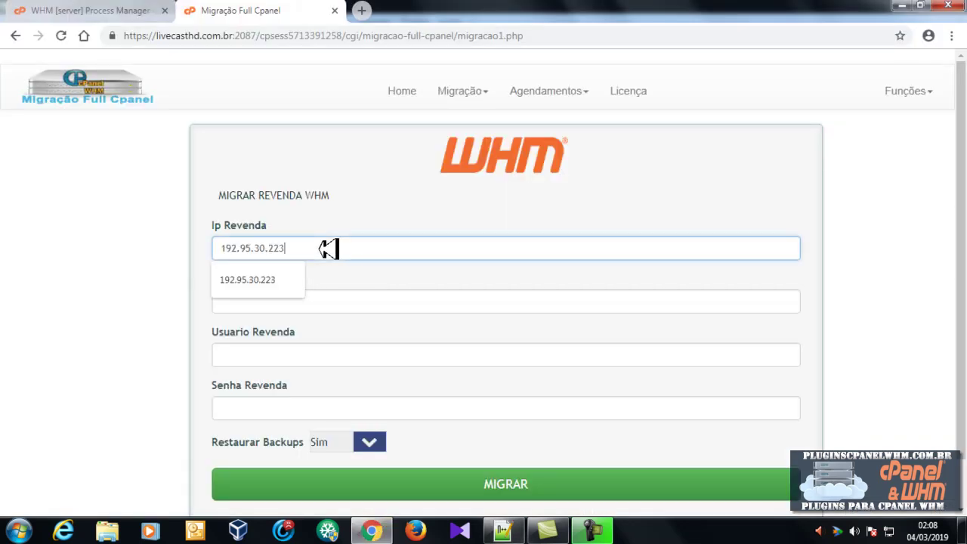
- Copy the domain rev.imperion.live from the notes into Dominio Revenda
click(359, 306)
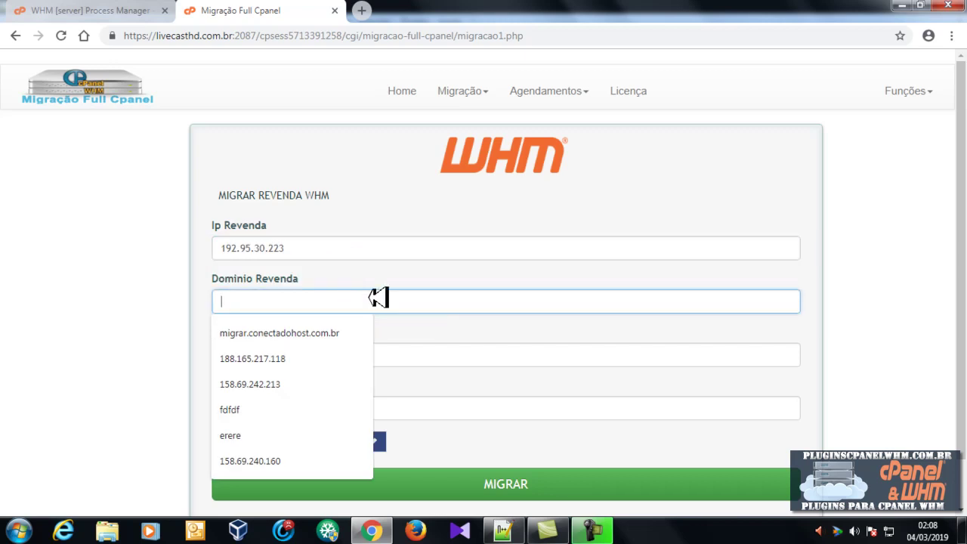
click(182, 304)
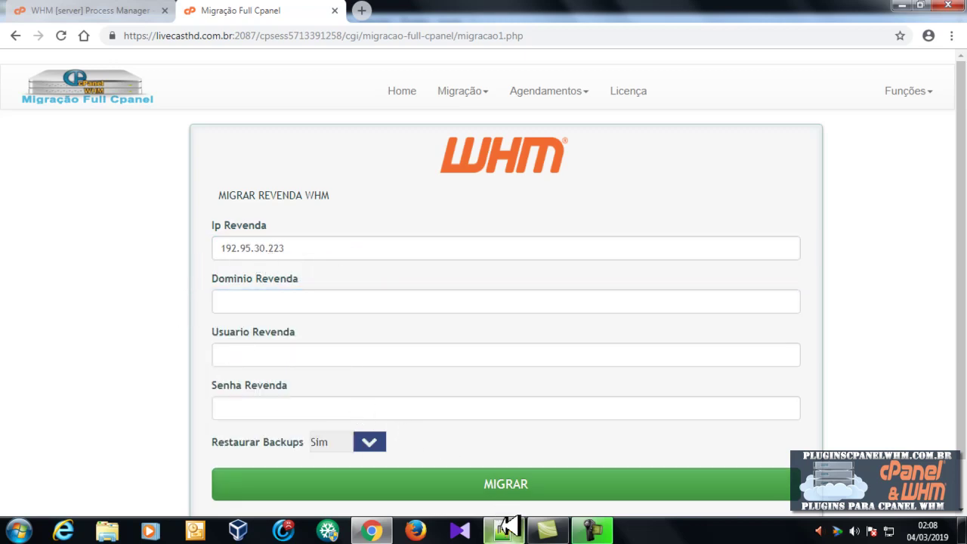
click(502, 529)
drag(154, 119, 42, 119)
key(ctrl+c)
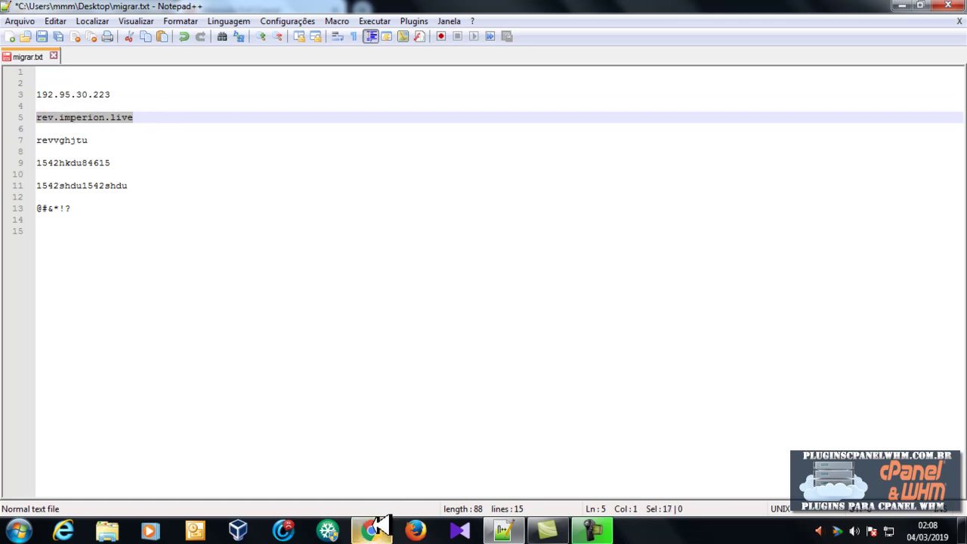
click(374, 529)
click(272, 302)
key(ctrl+v)
click(160, 288)
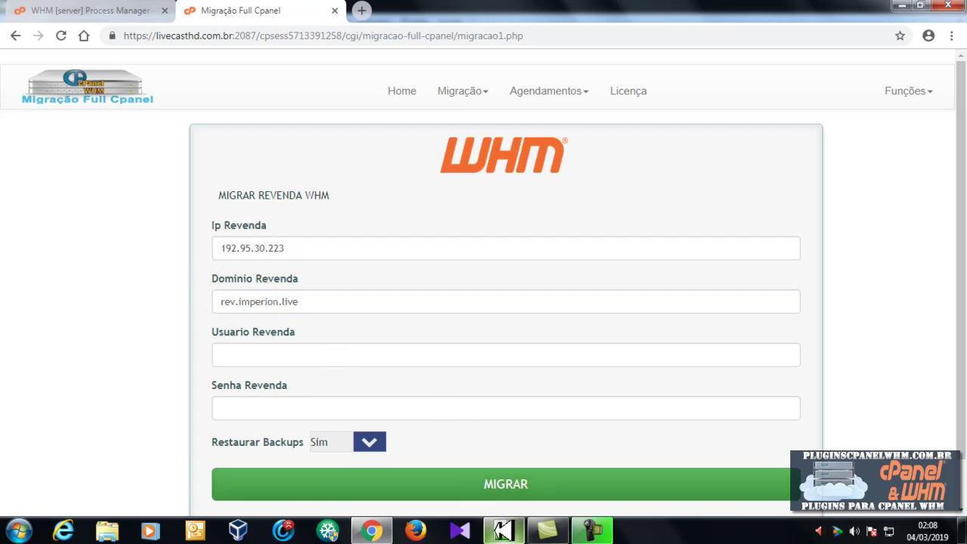
- Copy the reseller username from line 7 of the notes into Usuario Revenda
click(503, 529)
drag(95, 141, 31, 140)
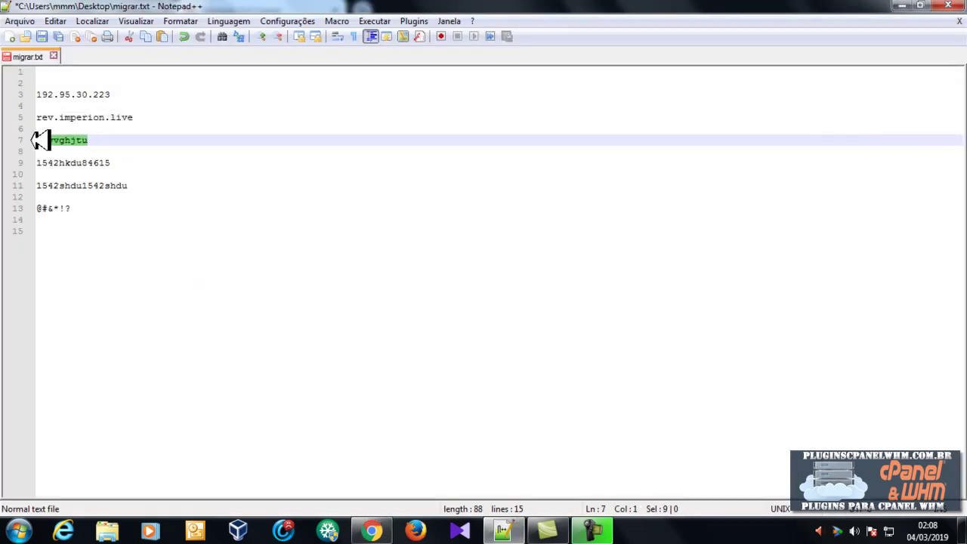
key(ctrl+c)
click(371, 531)
click(276, 354)
key(ctrl+v)
click(148, 293)
- Inspect line 13 of migrar.txt and select the whole of line 11
click(501, 527)
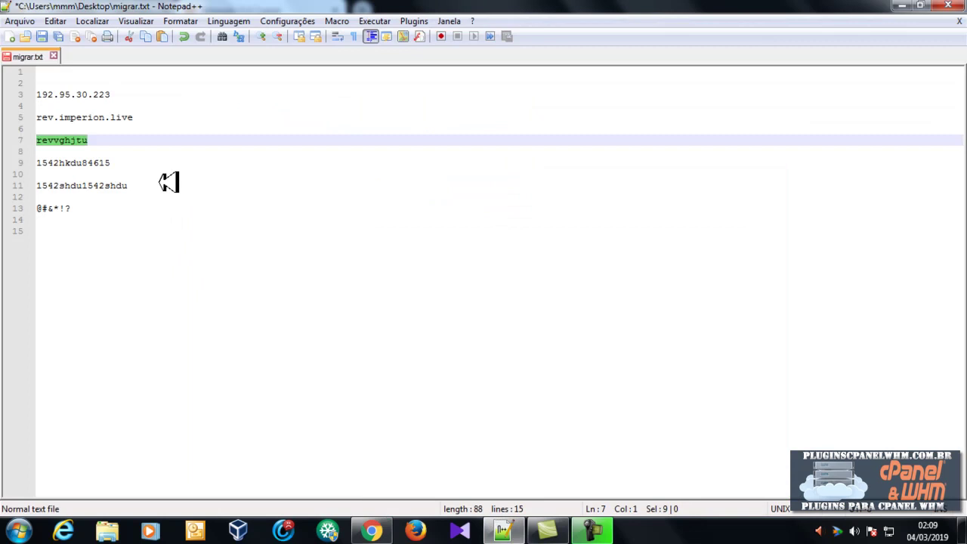
click(91, 209)
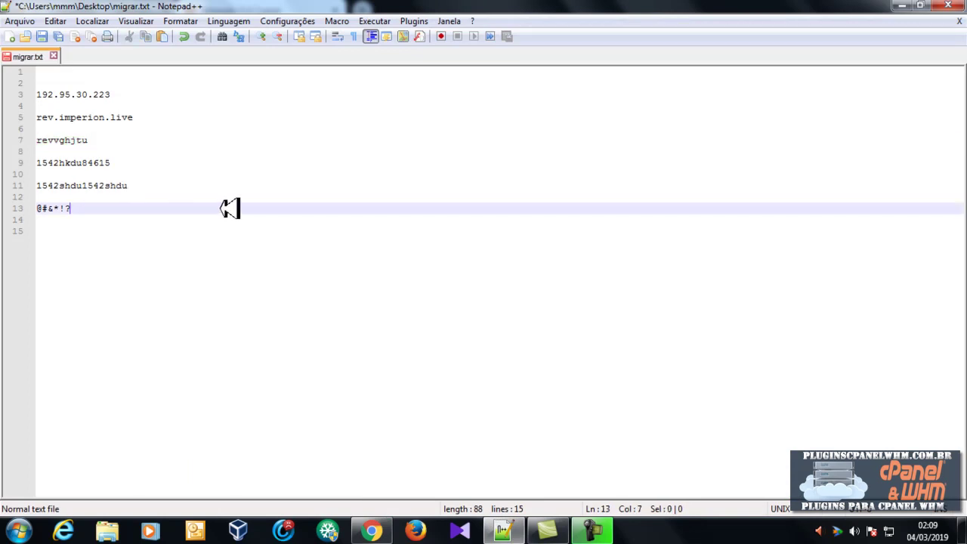
key(Left)
key(Left)
key(Left)
key(Right)
key(Right)
key(Right)
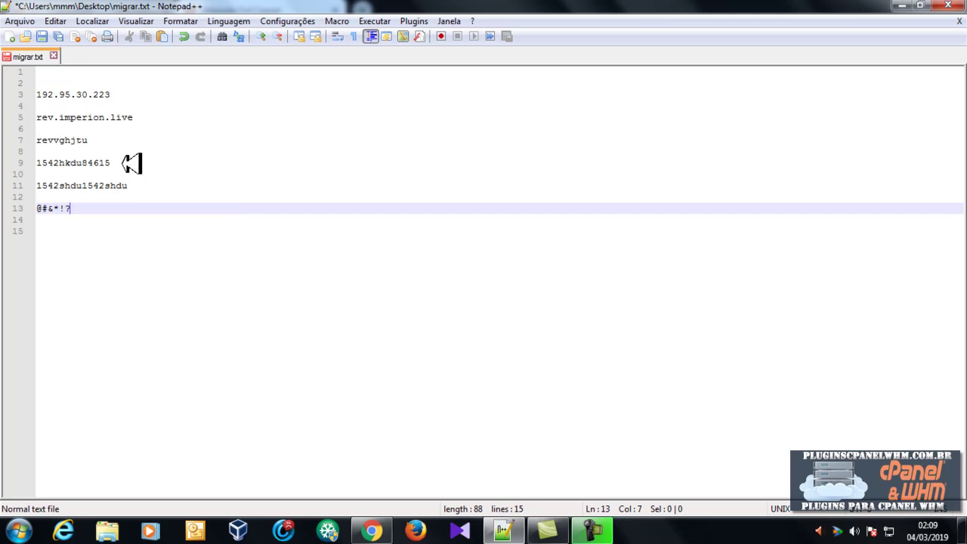
drag(140, 186, 39, 186)
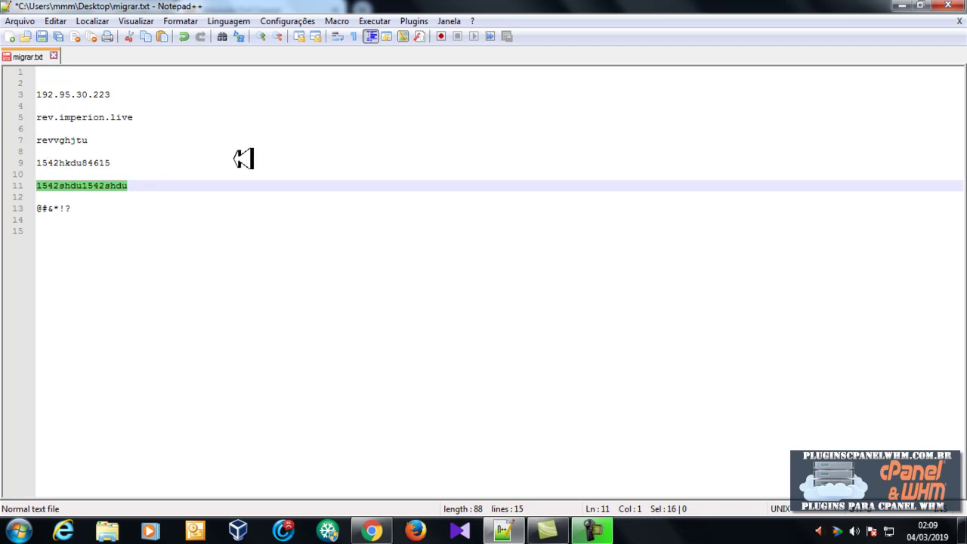
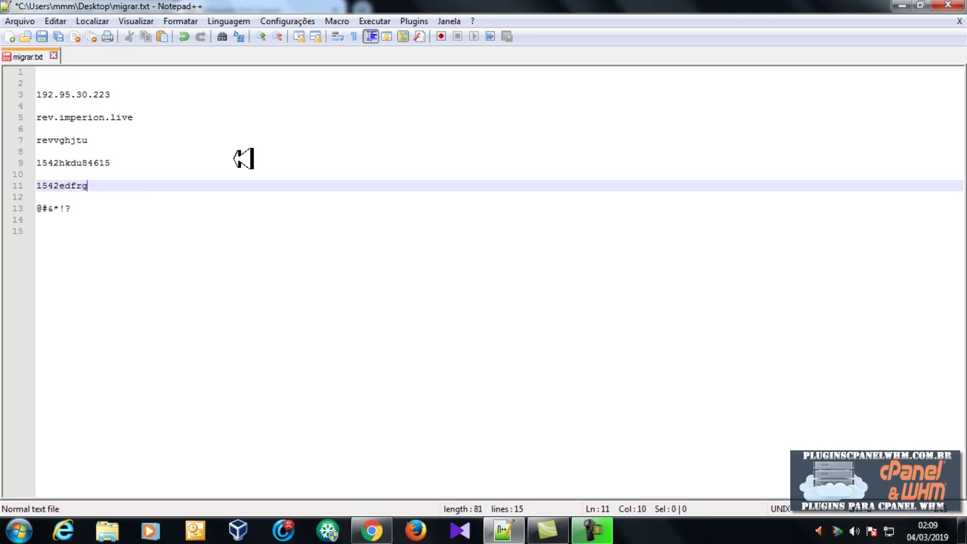
- Replace line 11 of migrar.txt with a new password value, written twice
key(shift+Home)
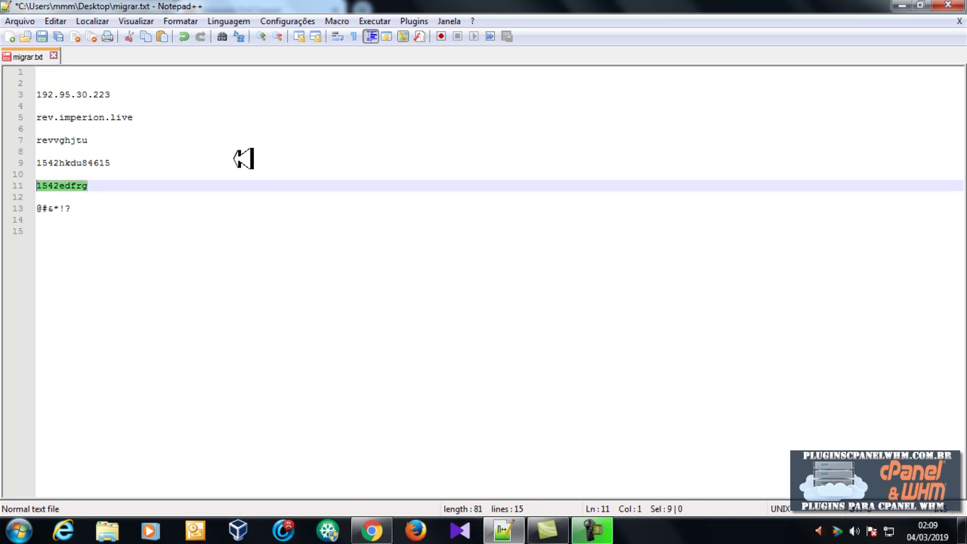
key(ctrl+c)
key(End)
key(ctrl+v)
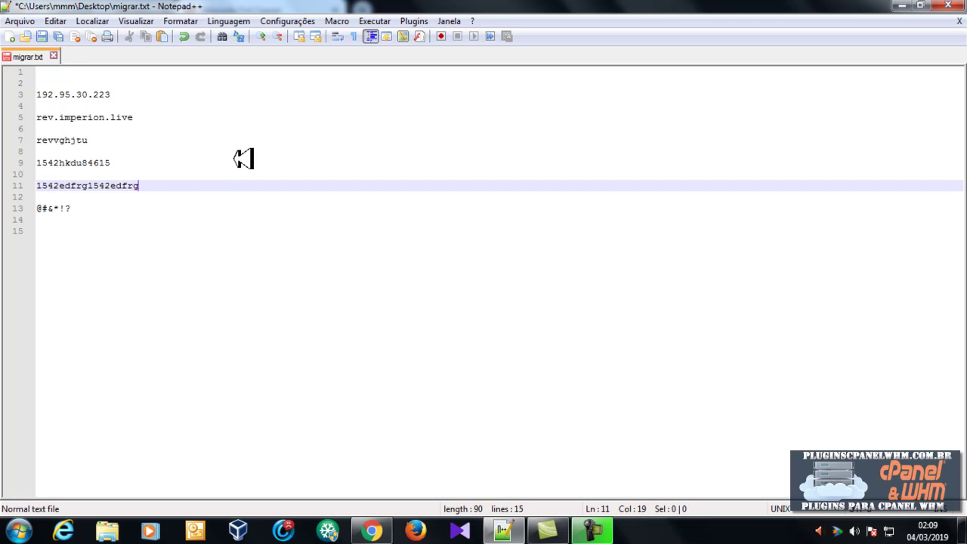
- Take the line 9 password over to the Senha Revenda field
drag(115, 162, 34, 162)
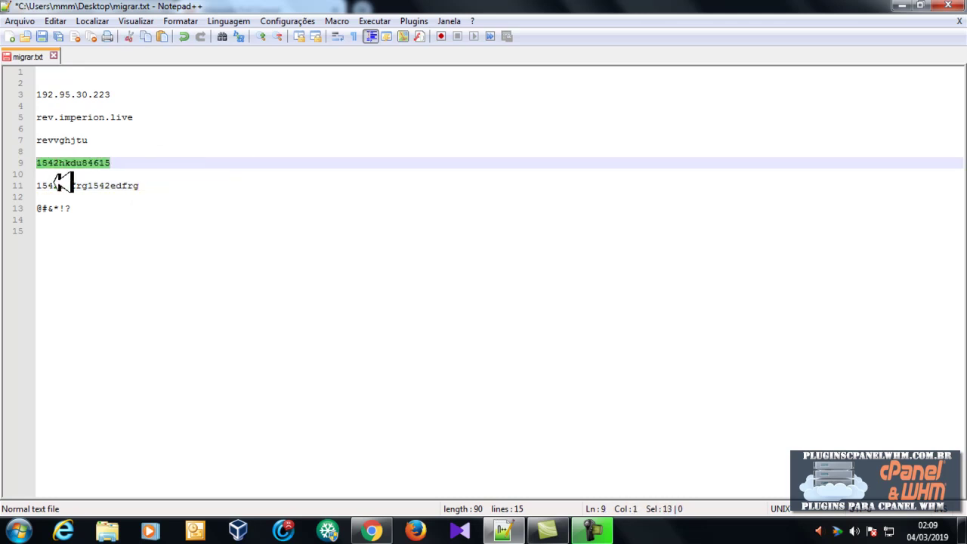
click(371, 531)
click(278, 412)
- Paste the reseller password into Senha Revenda
key(ctrl+v)
click(147, 367)
scroll(965, 225, down, 1)
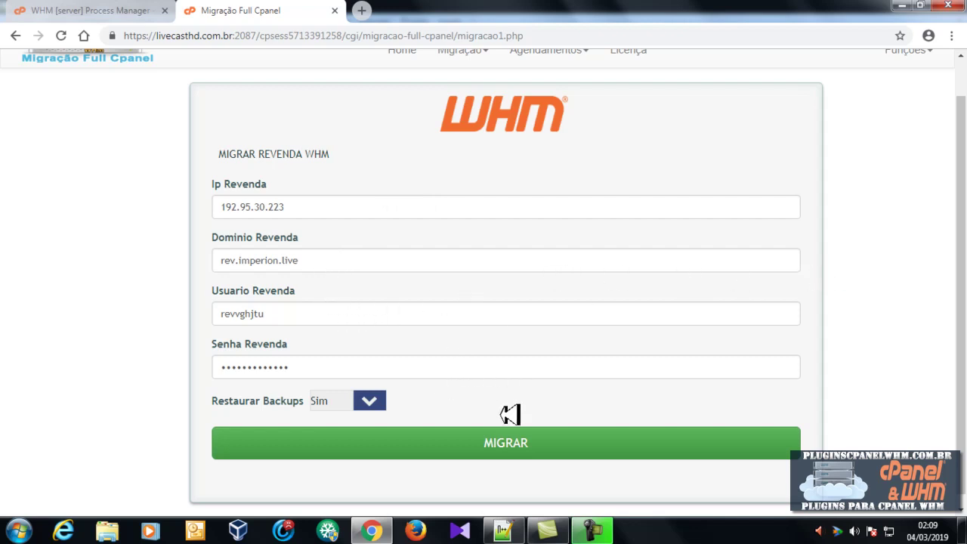
- Toggle Restaurar Backups to Não and back to Sim
click(372, 398)
click(376, 399)
click(375, 398)
click(374, 398)
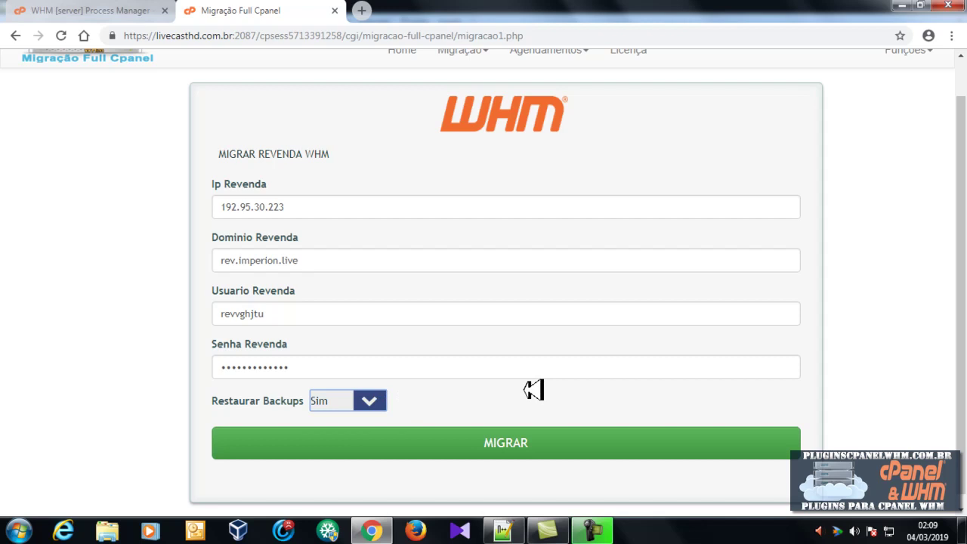
click(371, 398)
click(370, 428)
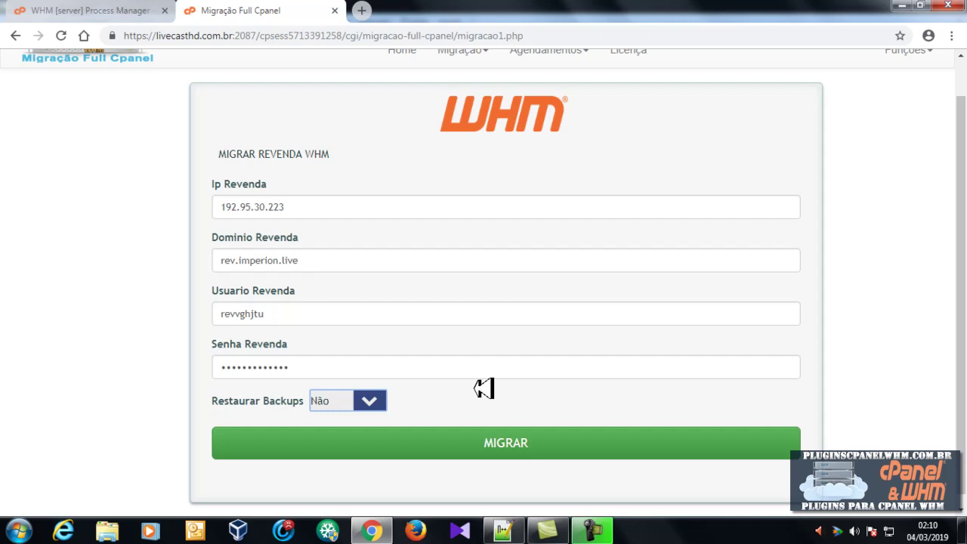
click(370, 399)
click(376, 415)
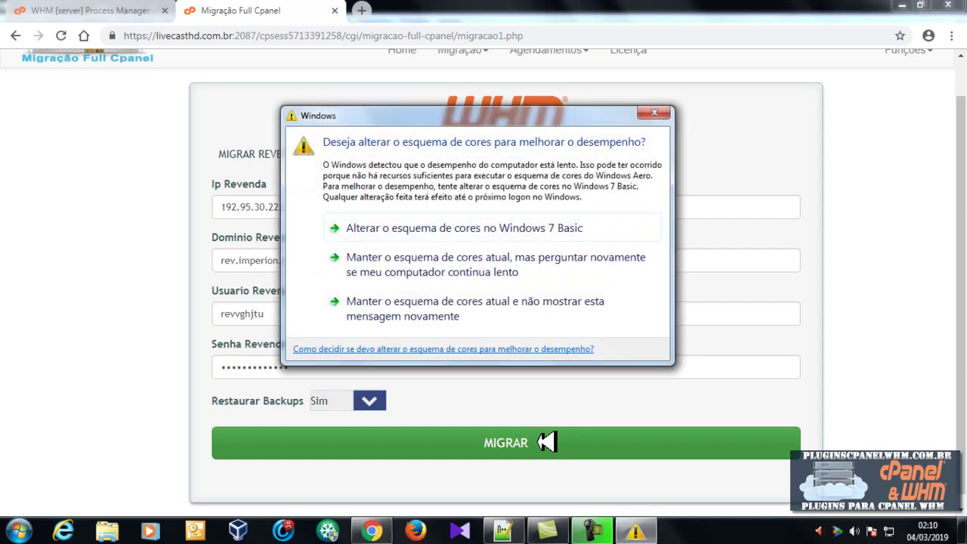
- Dismiss the Windows colour-scheme popup and start the migration with MIGRAR
click(651, 111)
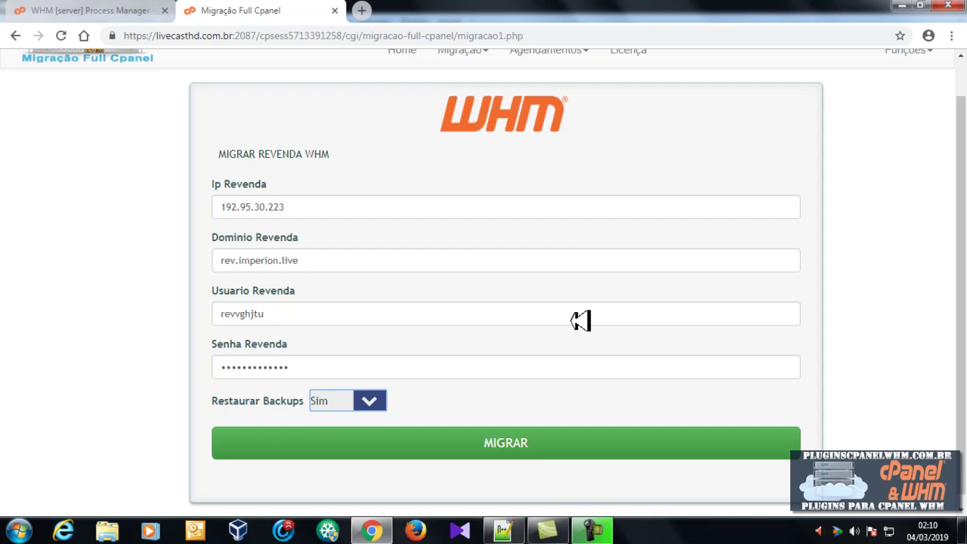
click(533, 441)
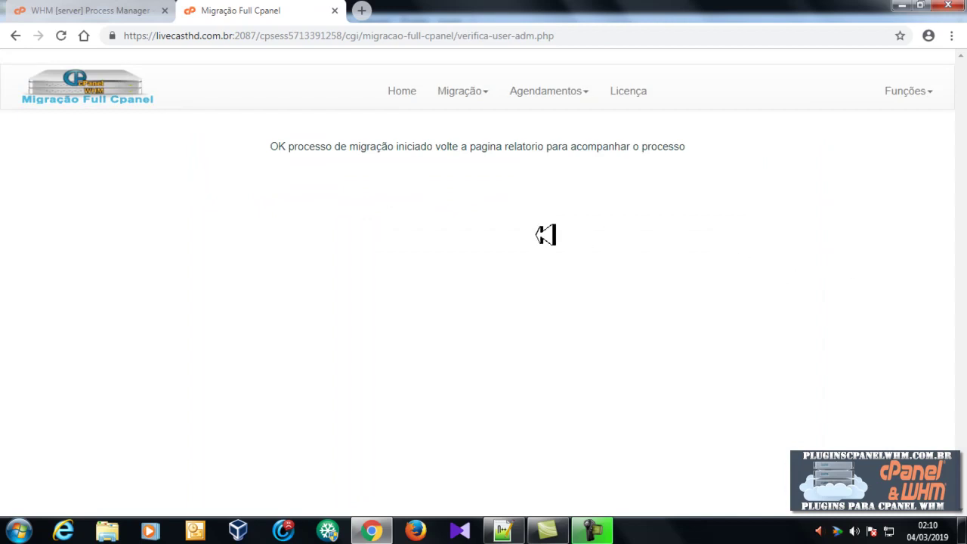
- Open the Relatório migration report from the Migração menu
click(465, 92)
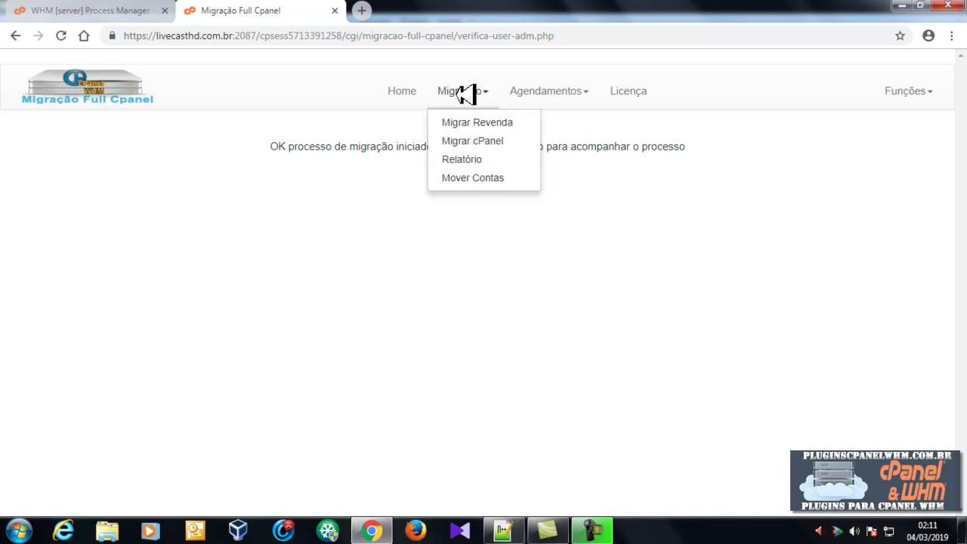
click(472, 159)
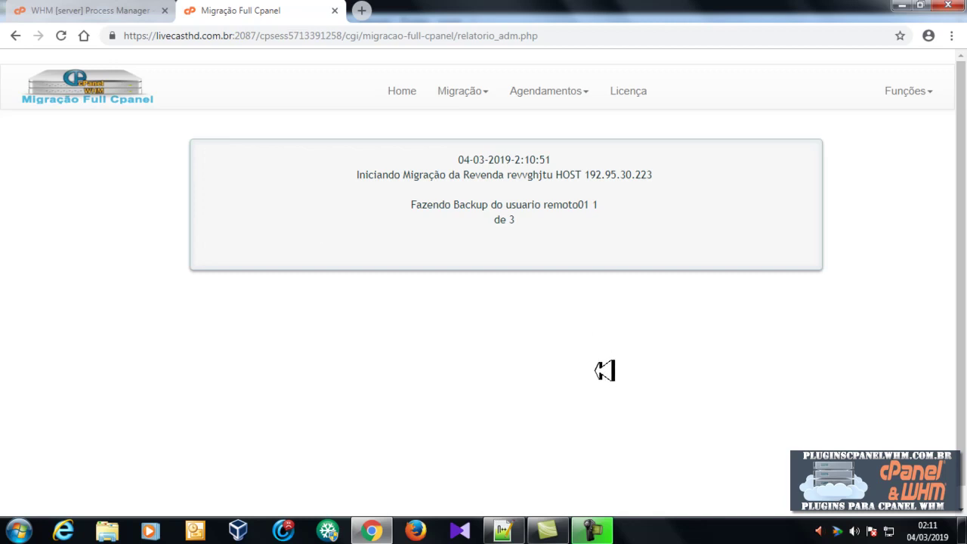
click(487, 92)
- Reload the report and follow the backup of remote user 1 of 3
click(478, 158)
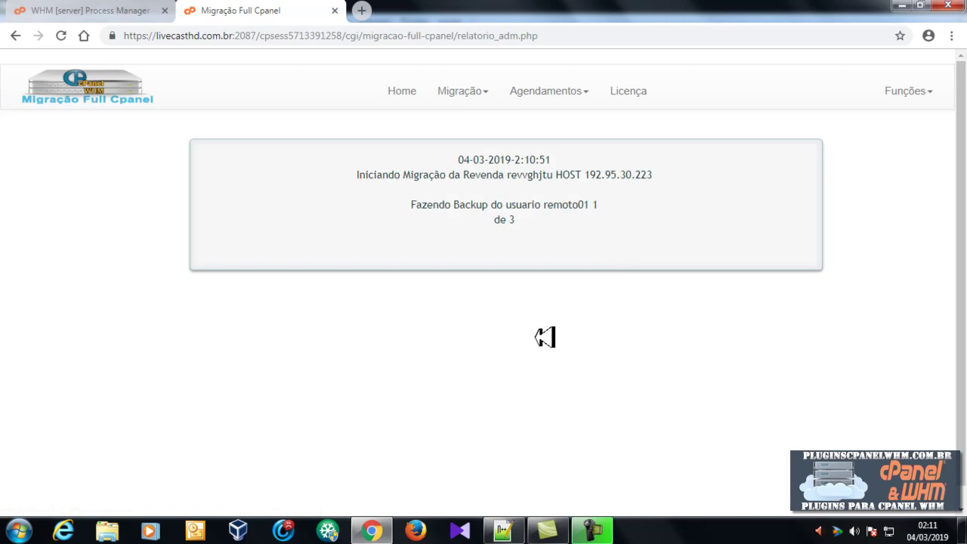
drag(544, 222, 428, 207)
click(438, 212)
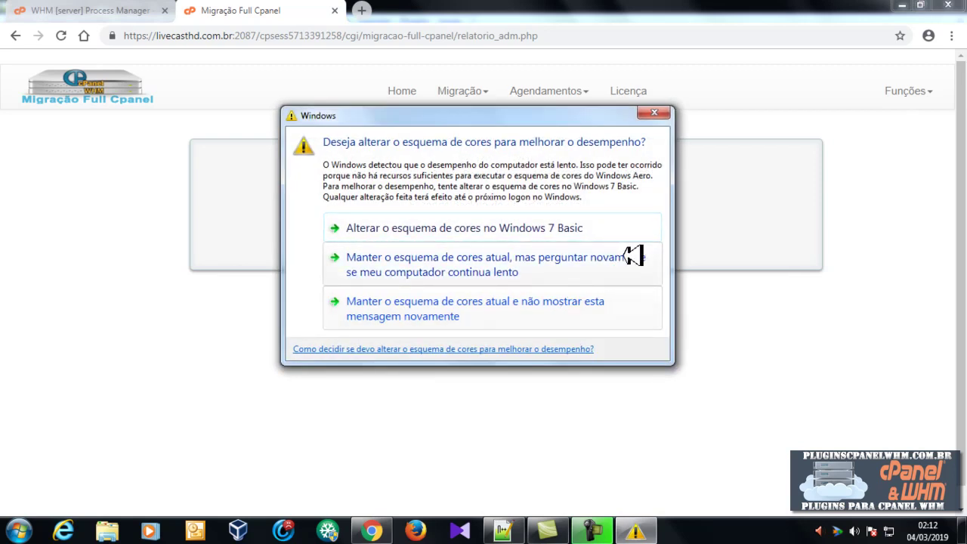
click(522, 302)
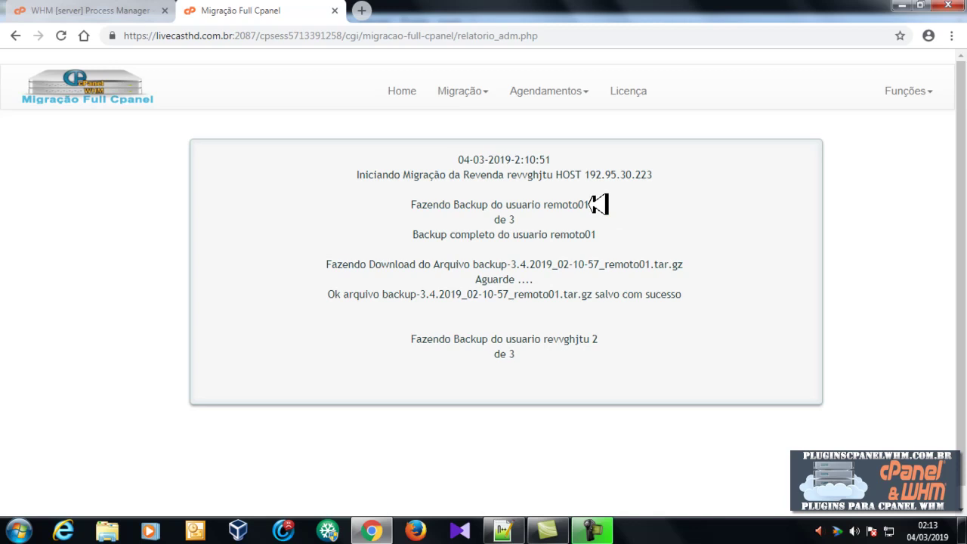
- In Agendar Migração, choose segunda as the day and 2 as the hour
click(572, 91)
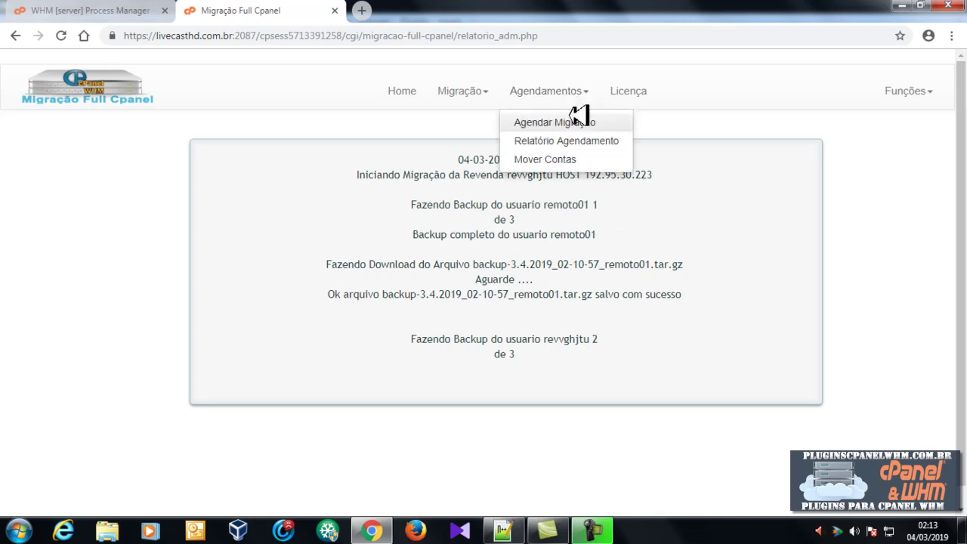
click(582, 121)
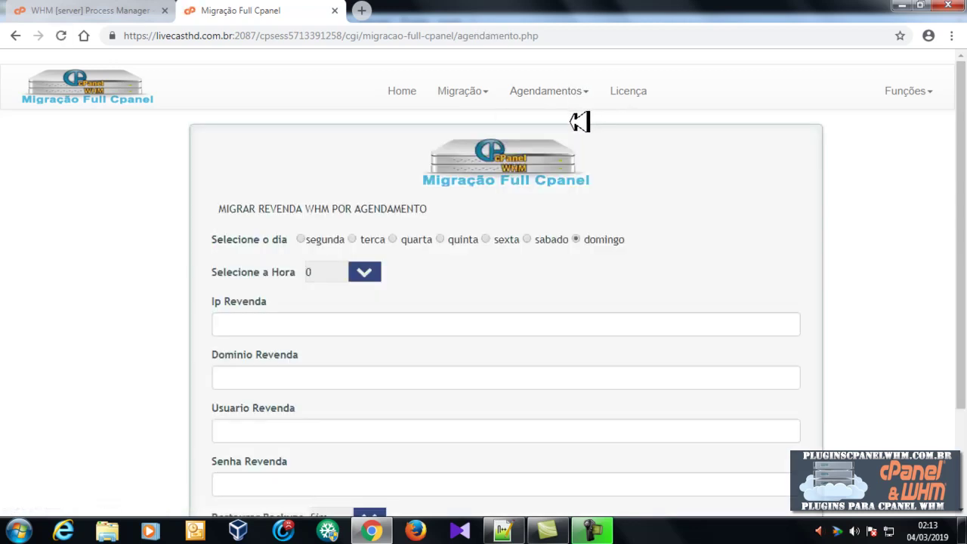
mouse_move(964, 169)
mouse_down()
mouse_move(965, 247)
mouse_move(961, 162)
mouse_up()
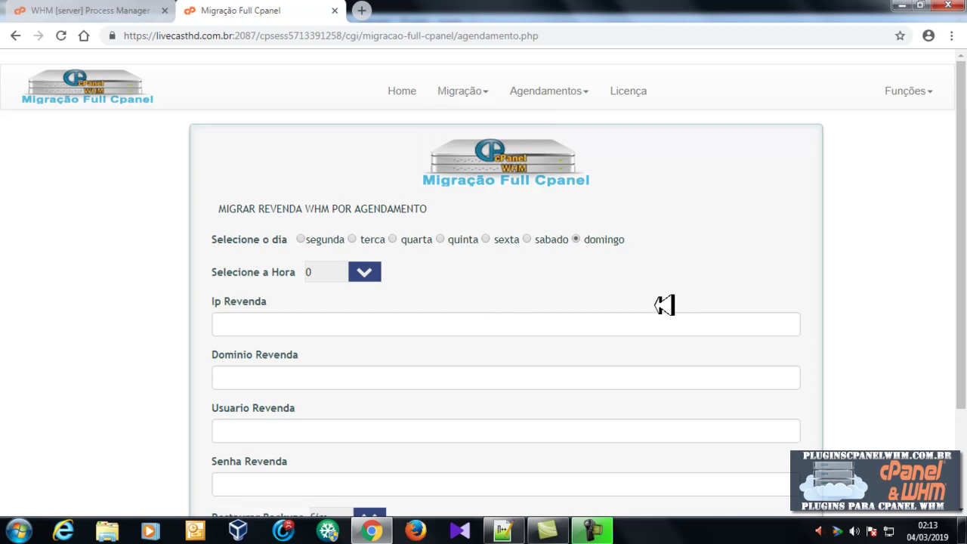
click(302, 239)
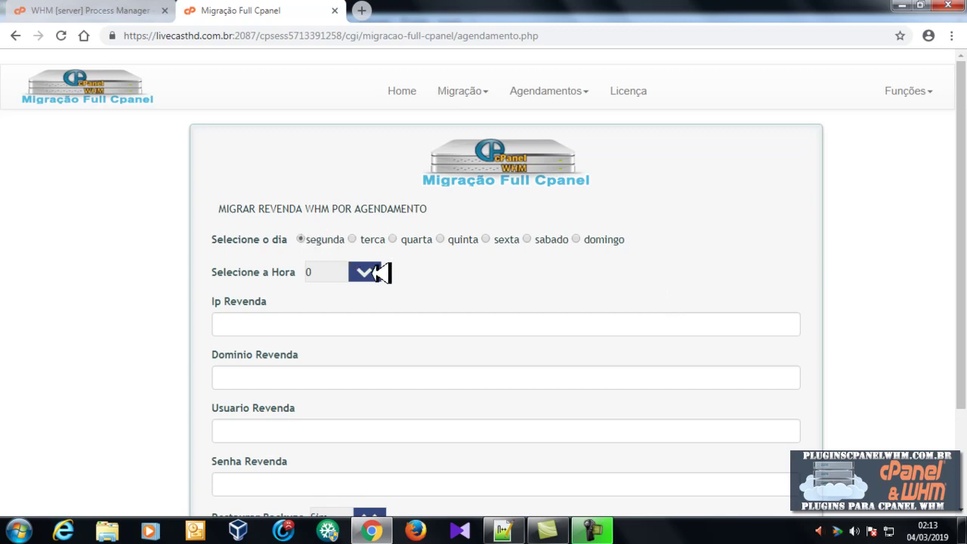
click(374, 272)
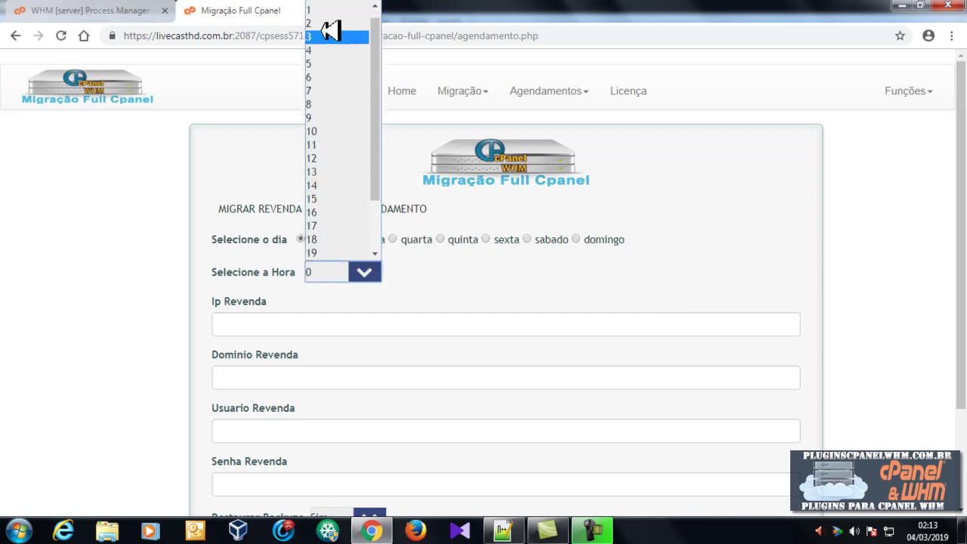
click(327, 23)
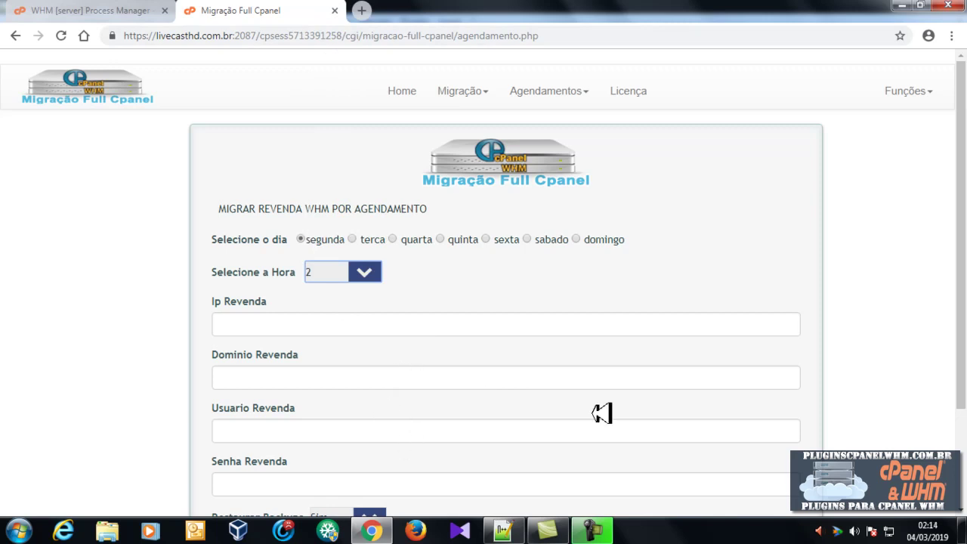
scroll(604, 410, down, 2)
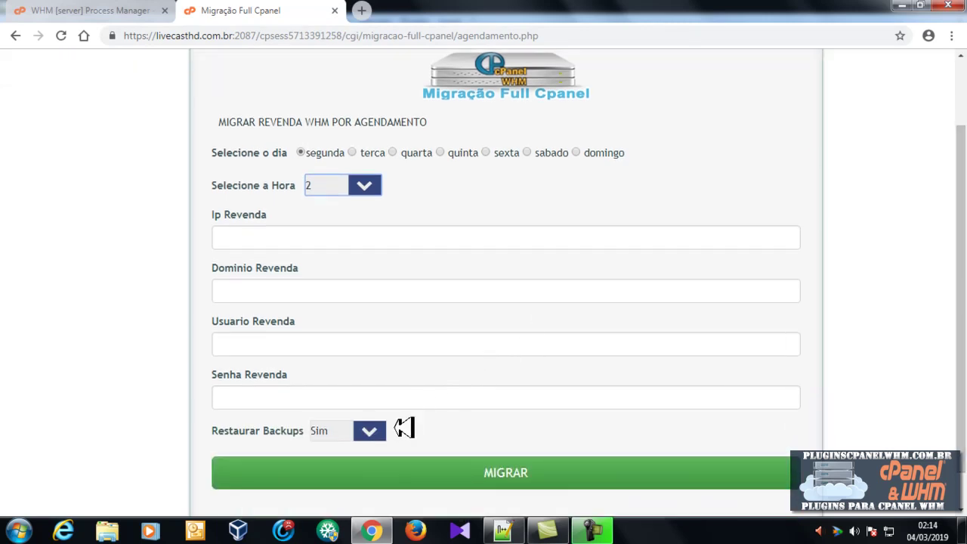
drag(960, 355, 958, 246)
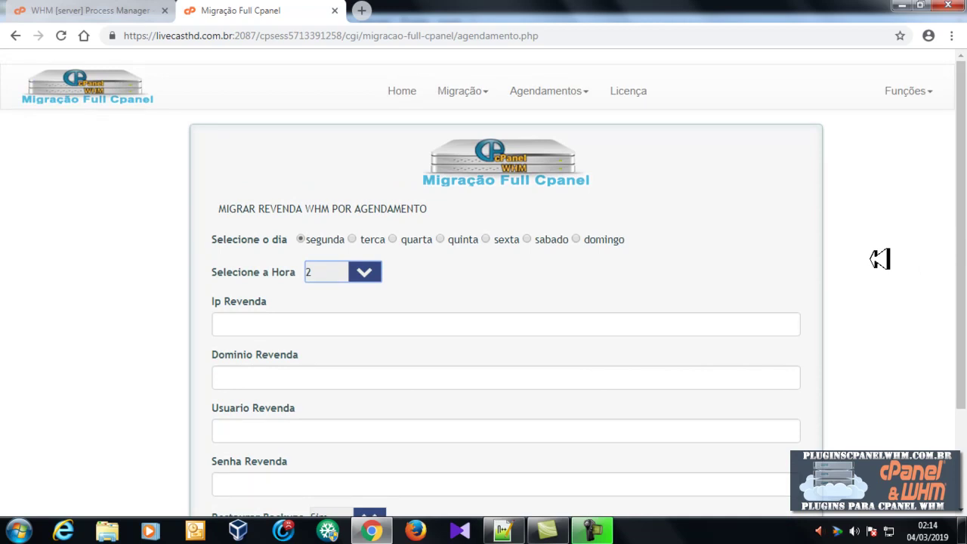
- Go back to the migration report through the menus
click(583, 91)
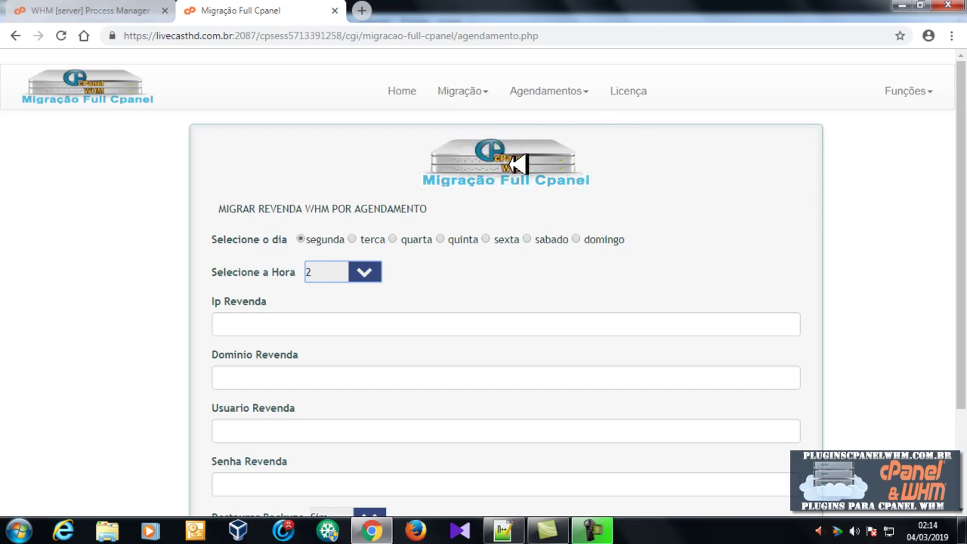
scroll(963, 219, down, 1)
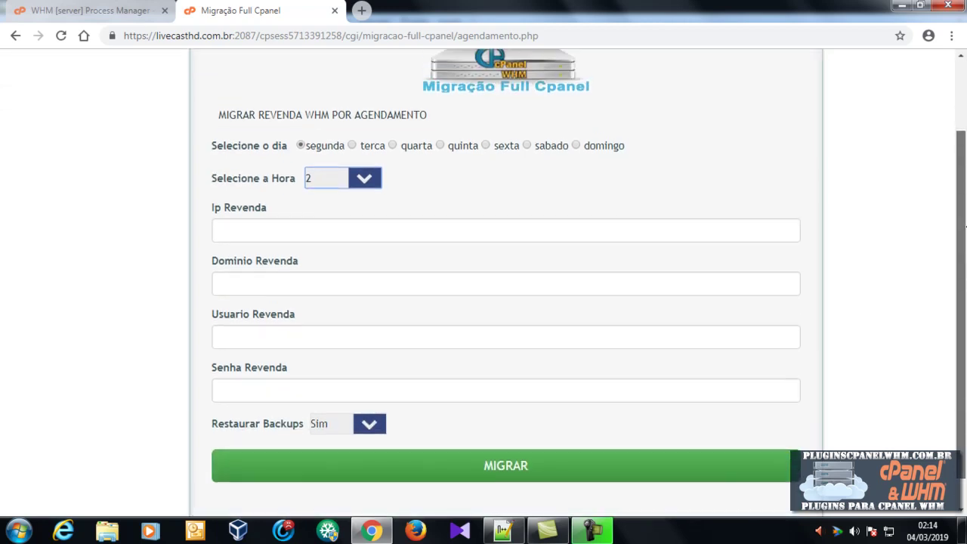
scroll(965, 225, up, 1)
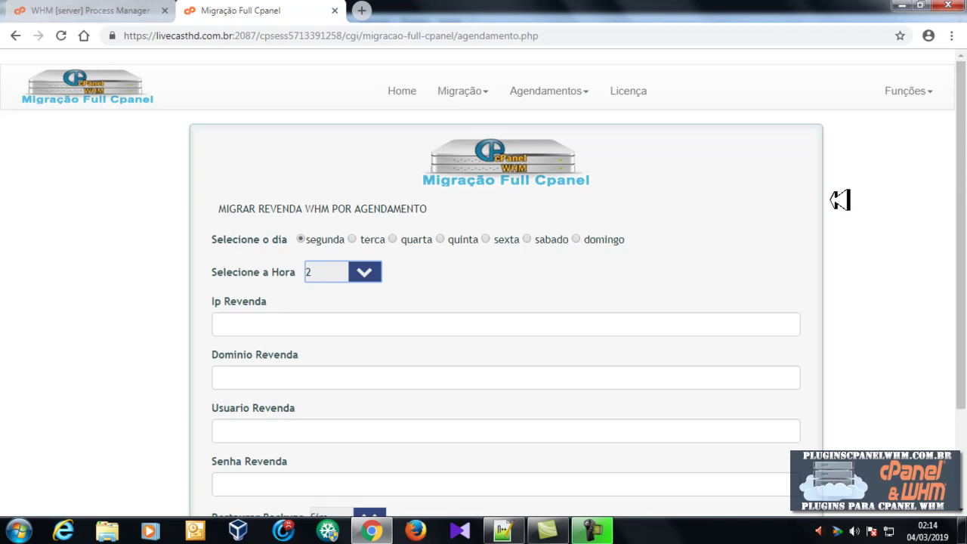
click(587, 93)
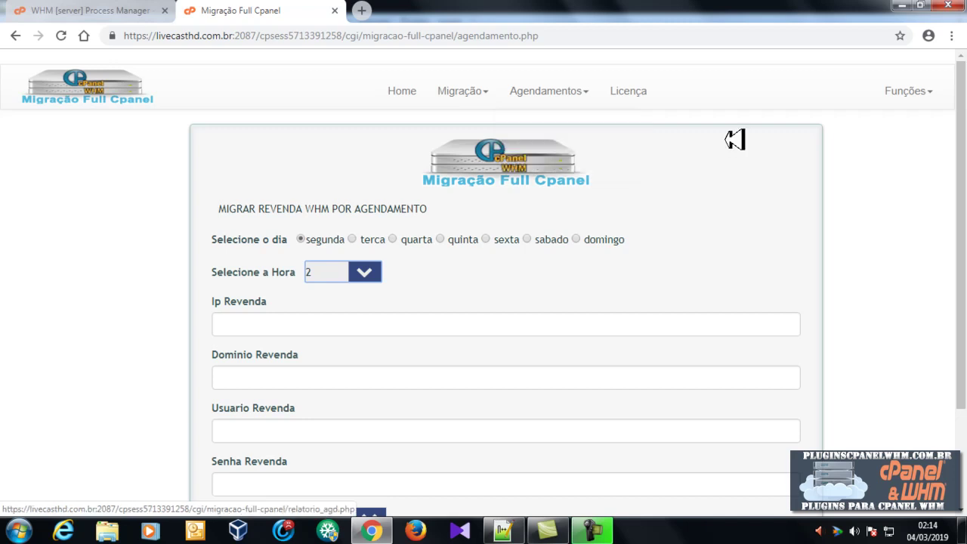
mouse_move(490, 91)
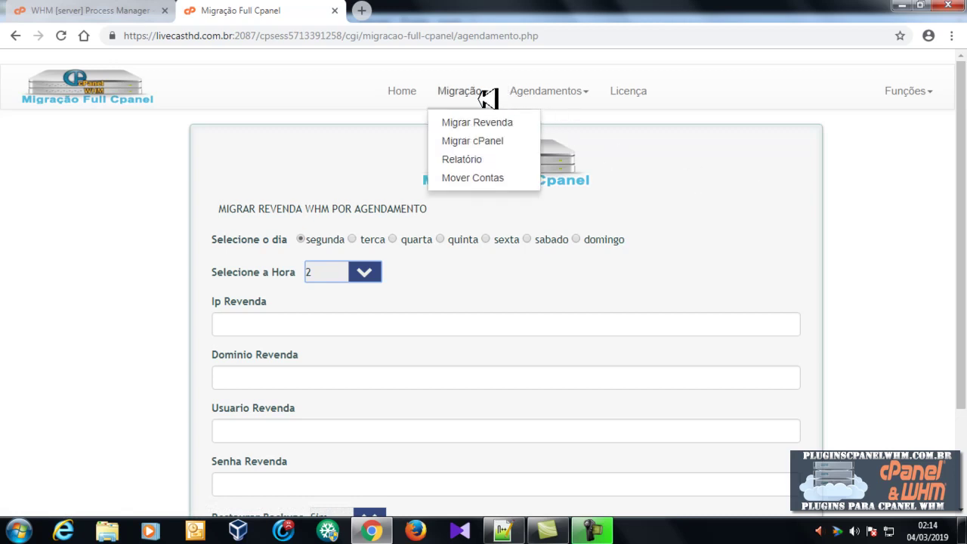
click(458, 159)
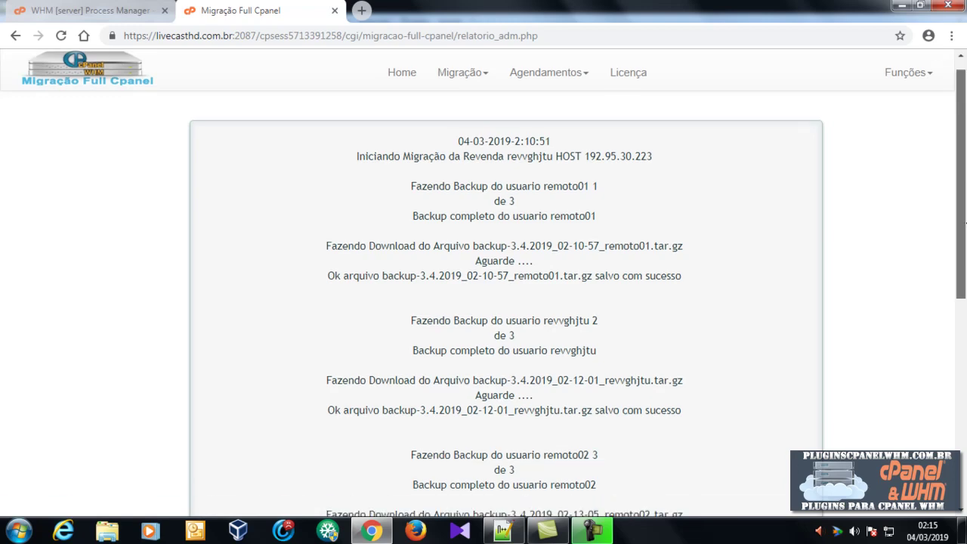
- Scroll the report to the backup path /home/migracao-full-cpanel/root
scroll(964, 257, down, 3)
drag(965, 257, 964, 393)
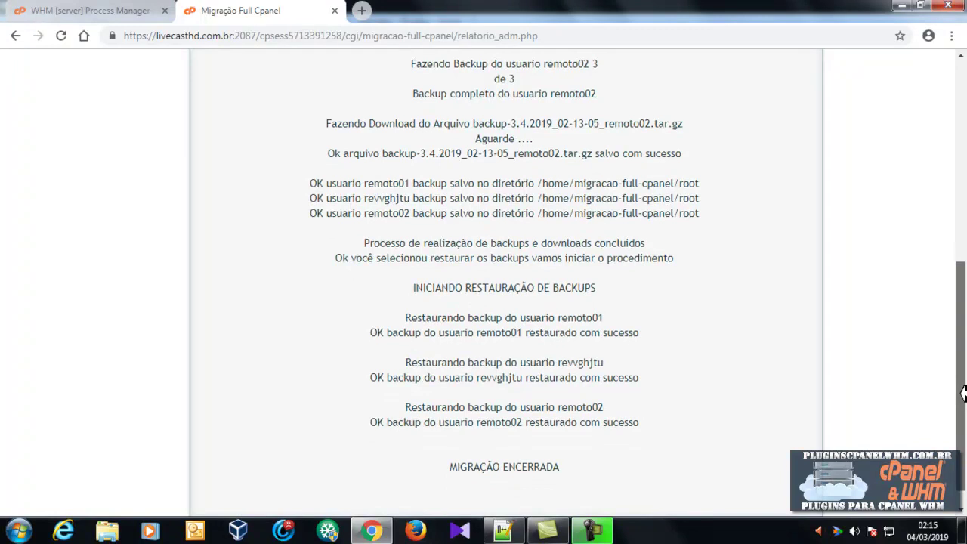
scroll(964, 393, down, 1)
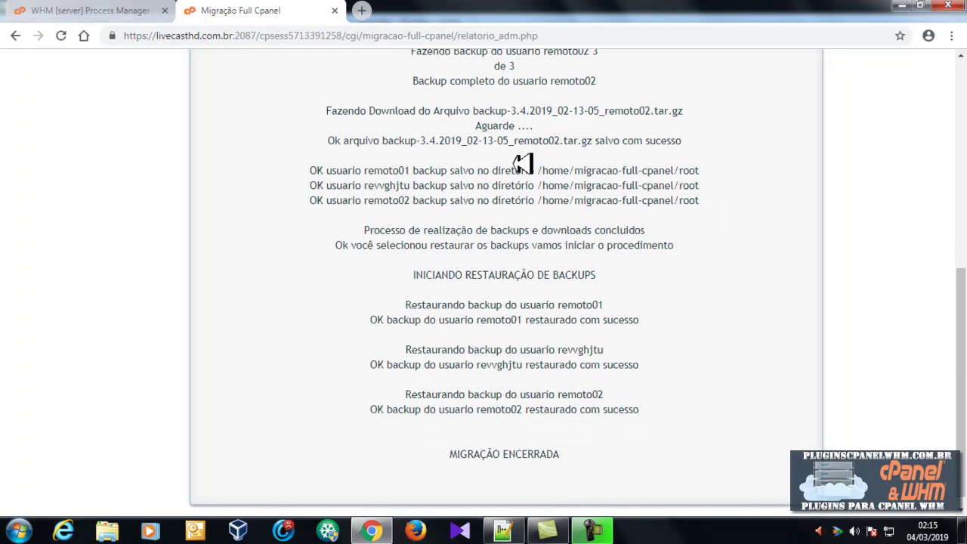
drag(961, 349, 966, 142)
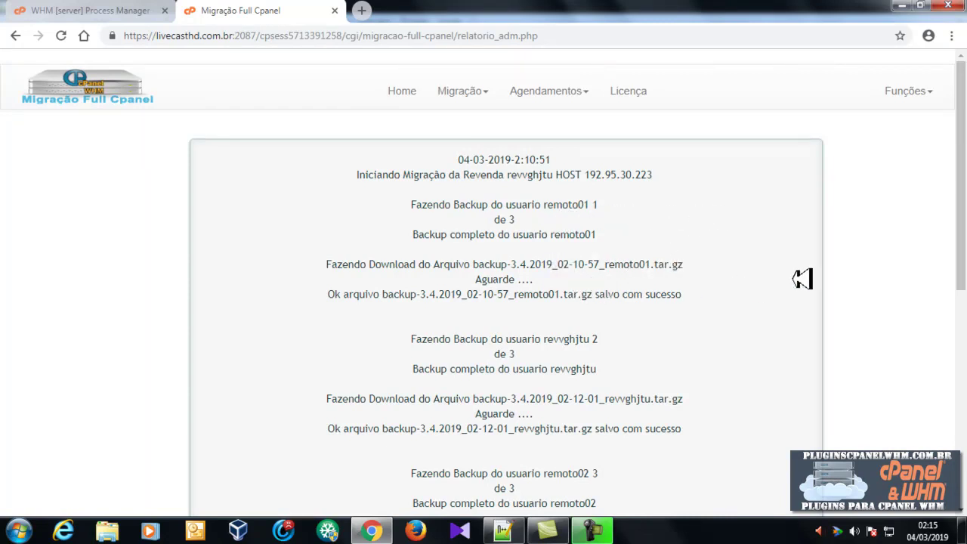
drag(961, 201, 961, 354)
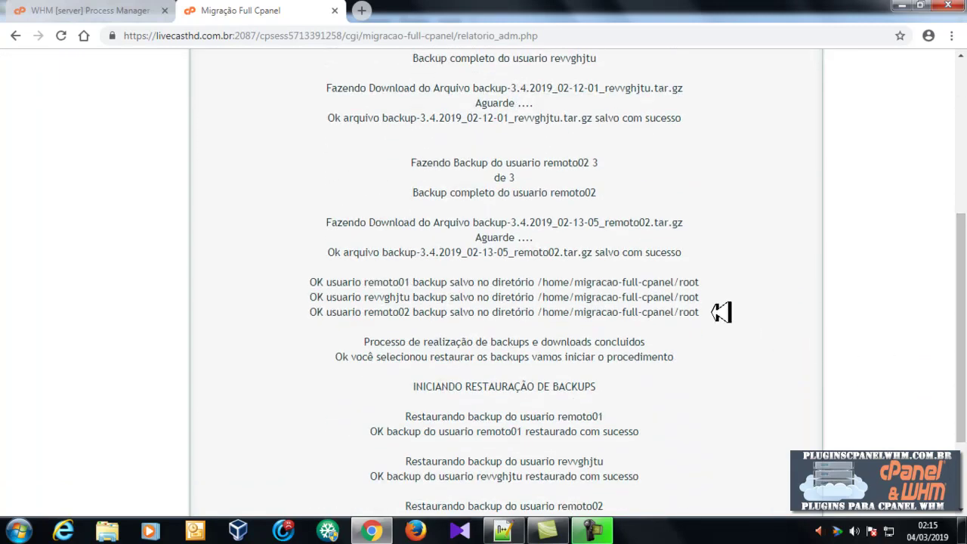
drag(540, 282, 715, 281)
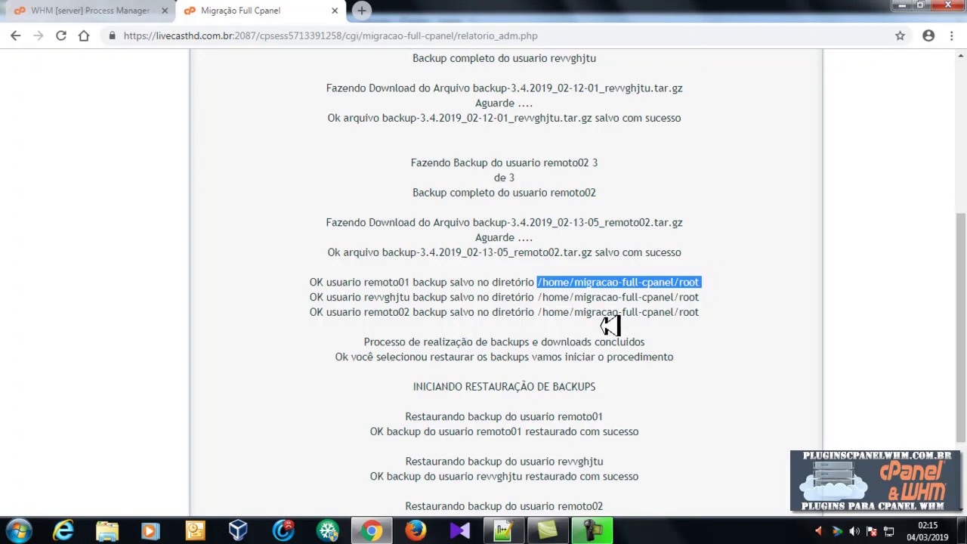
- Scroll to the MIGRAÇÃO ENCERRADA line confirming all three accounts restored
drag(962, 270, 965, 333)
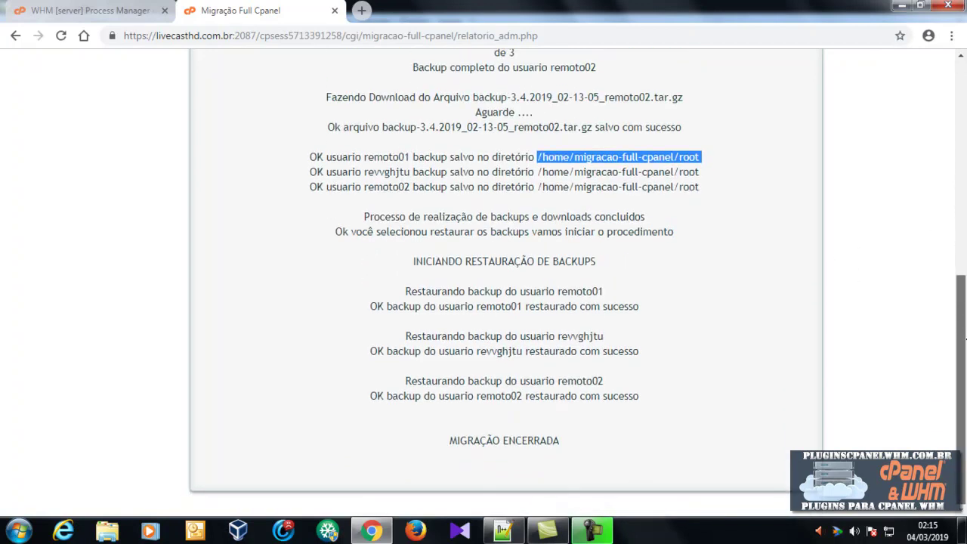
drag(960, 309, 965, 185)
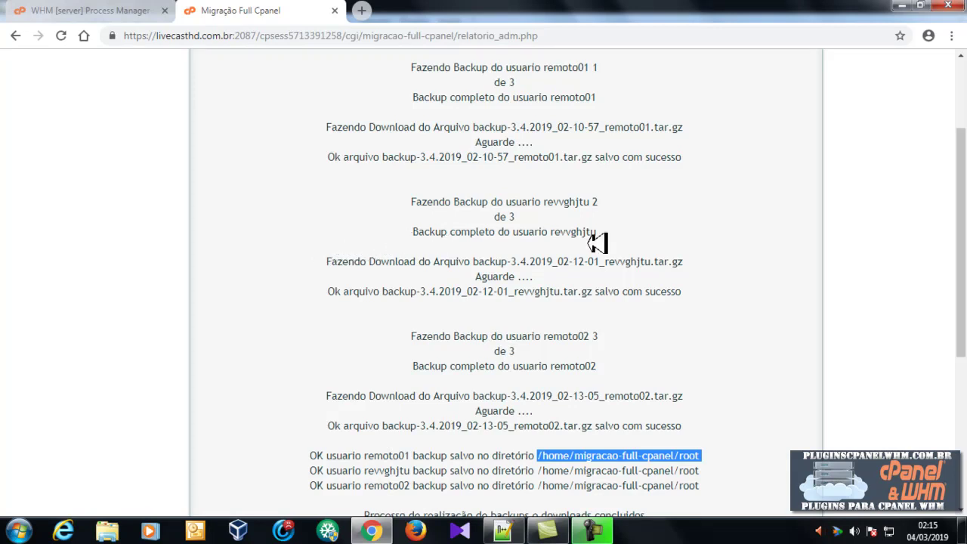
mouse_move(964, 203)
mouse_down()
mouse_move(964, 256)
mouse_move(965, 206)
mouse_up()
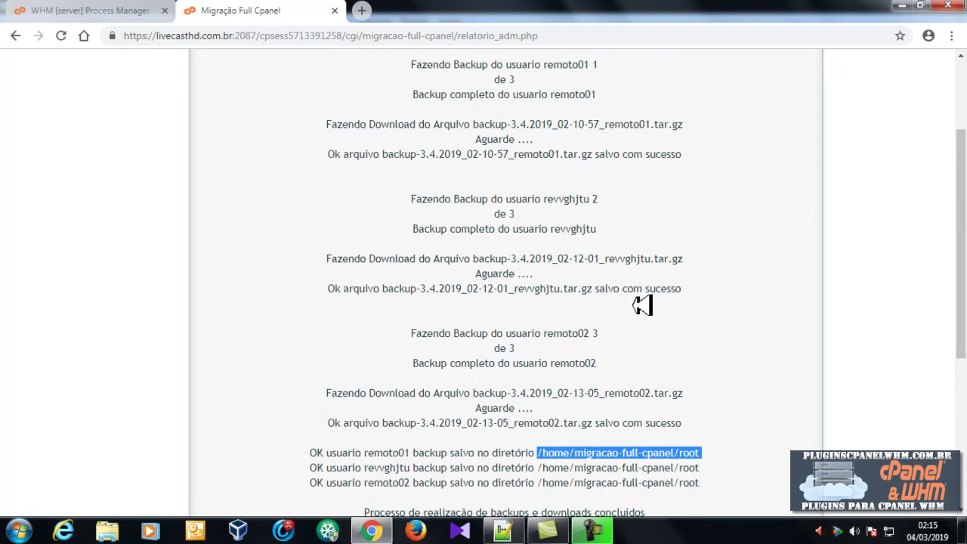
drag(965, 189, 964, 341)
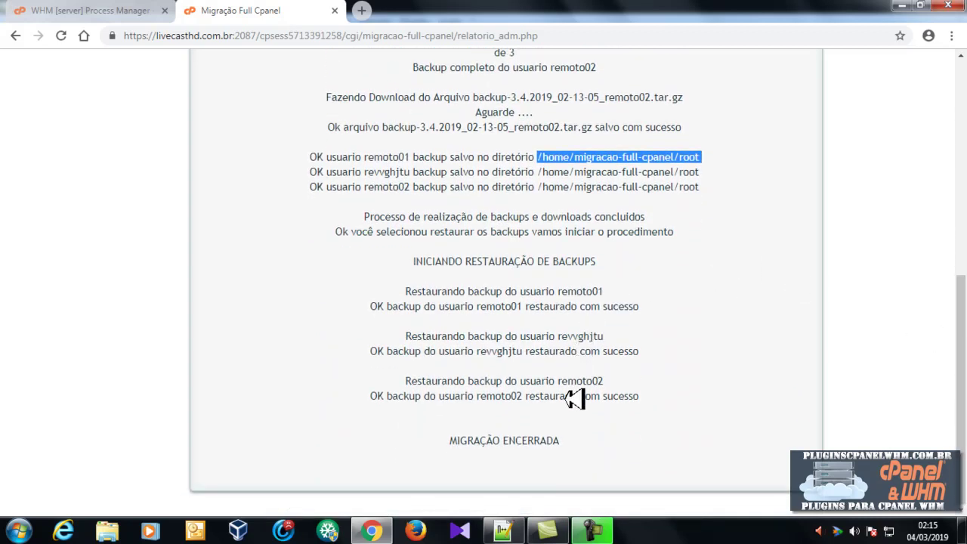
drag(582, 440, 449, 440)
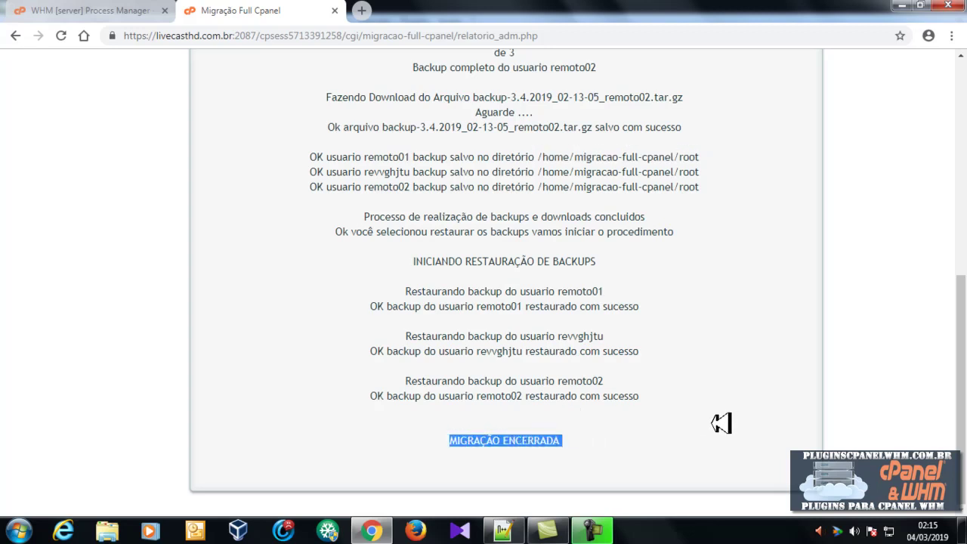
click(724, 423)
drag(965, 301, 965, 237)
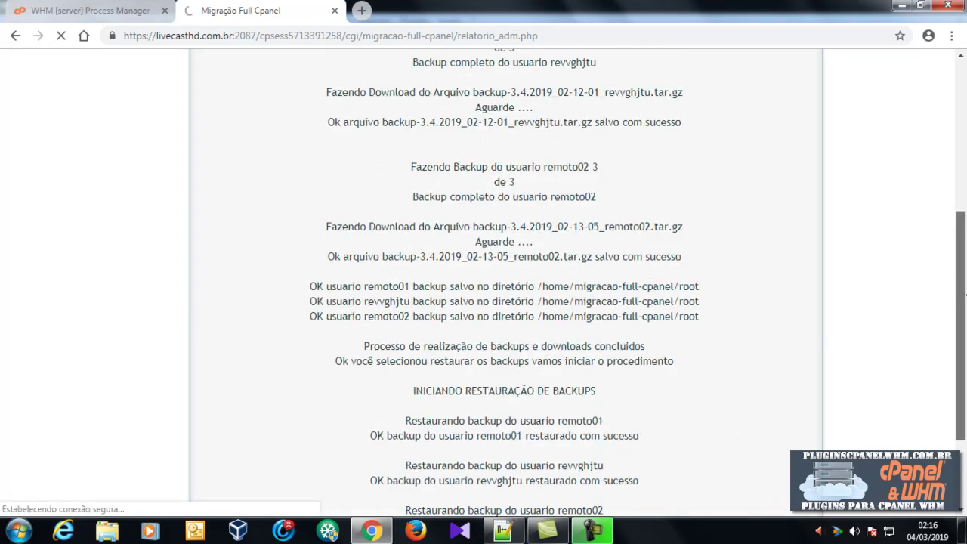
drag(965, 308, 964, 134)
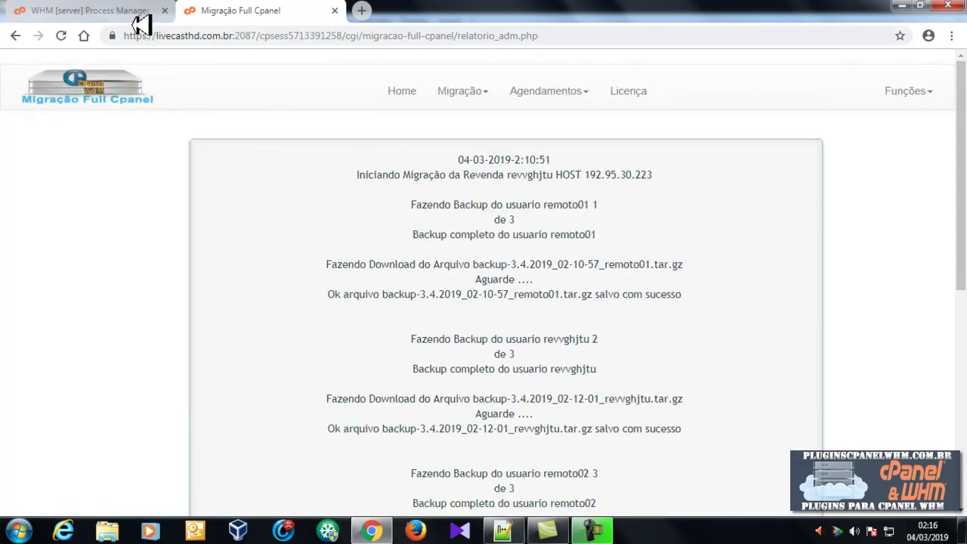
- Open WHM's reseller usage page via a 'rese' search and expand the migrated reseller
click(139, 16)
text(rese)
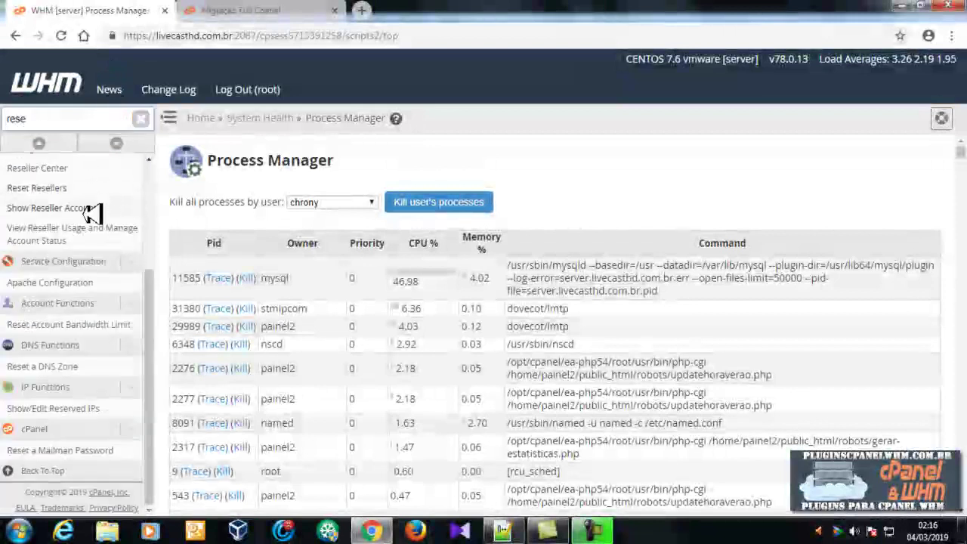
click(89, 228)
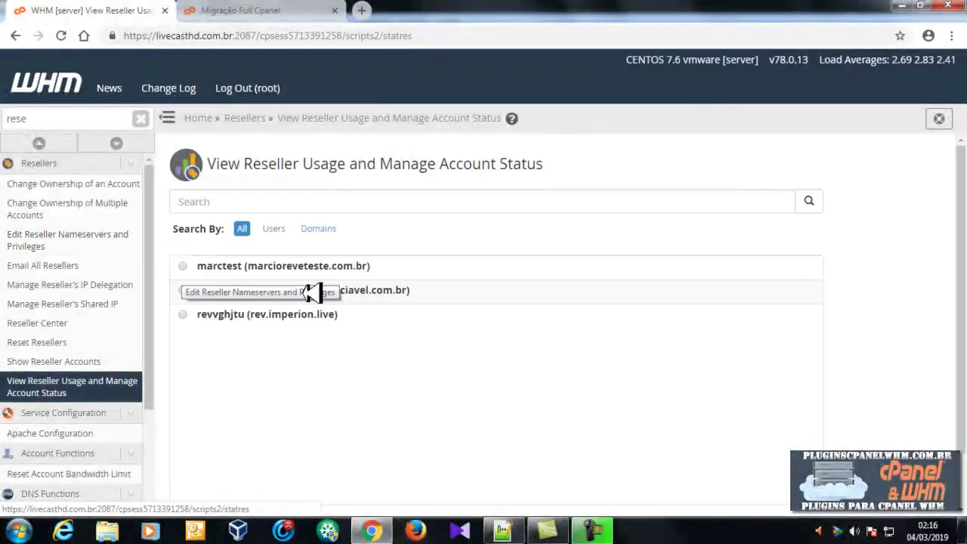
click(184, 314)
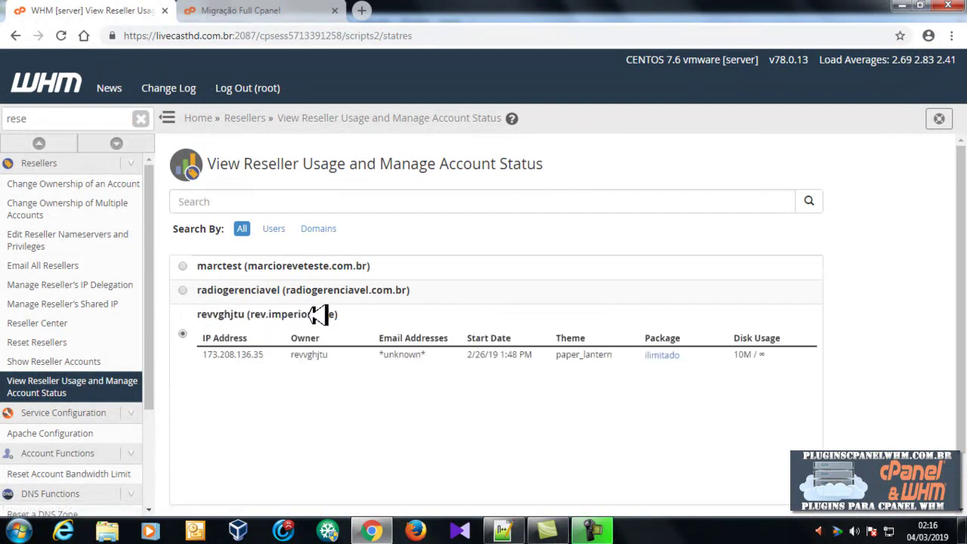
- Find the reseller name revvghjtu in the migration report
click(276, 15)
click(966, 308)
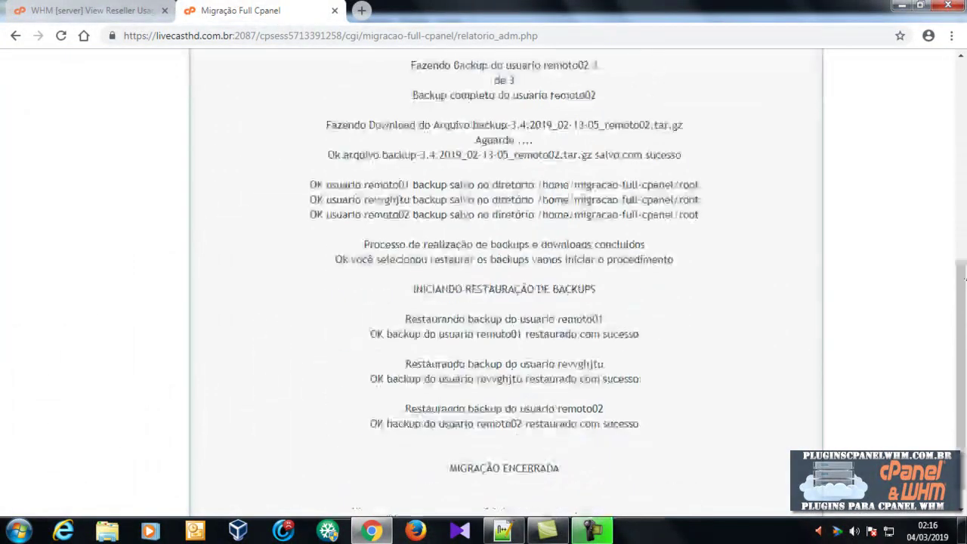
drag(965, 298, 964, 76)
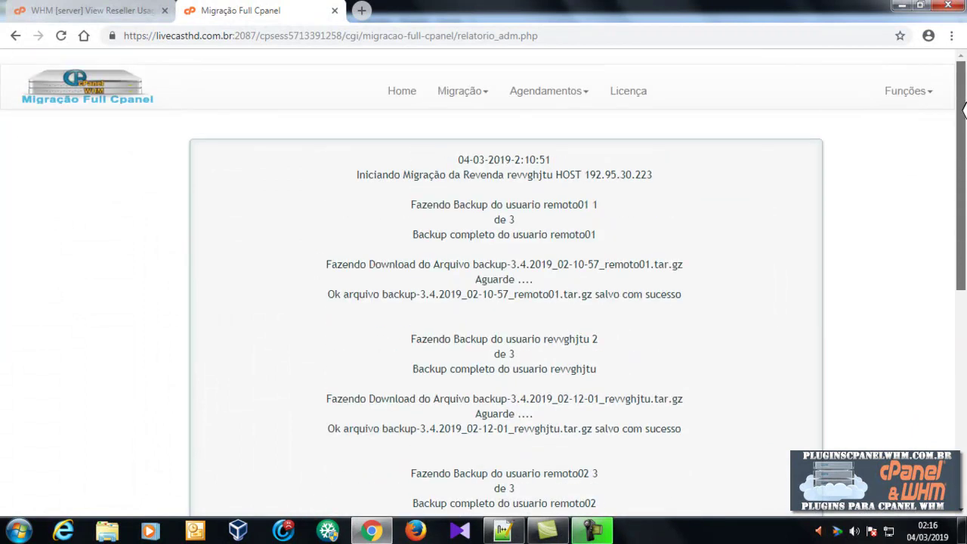
mouse_move(553, 174)
mouse_down()
mouse_move(514, 167)
mouse_move(529, 158)
mouse_move(557, 176)
mouse_up()
click(526, 183)
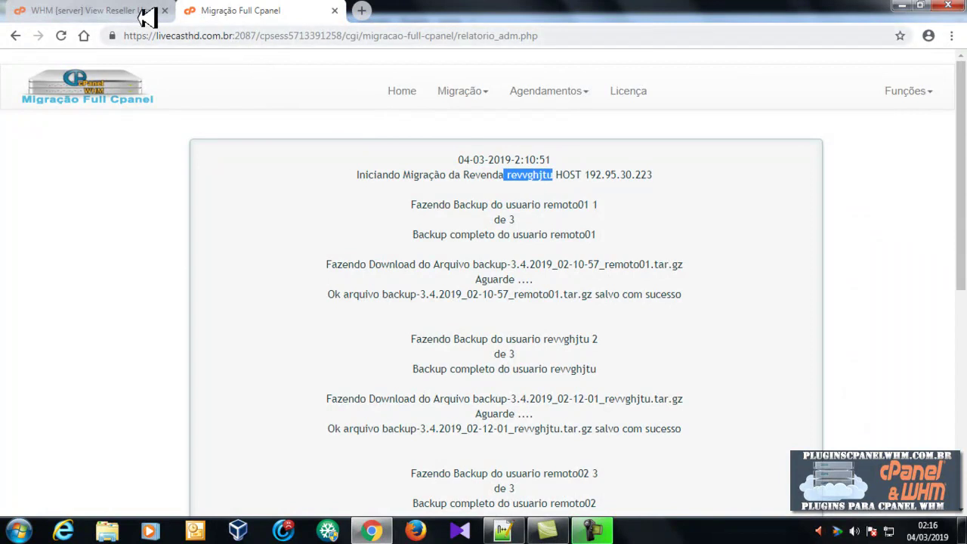
- Load WHM usage stats for revvghjtu, showing 2 accounts, then return to the report
click(143, 12)
scroll(965, 279, down, 1)
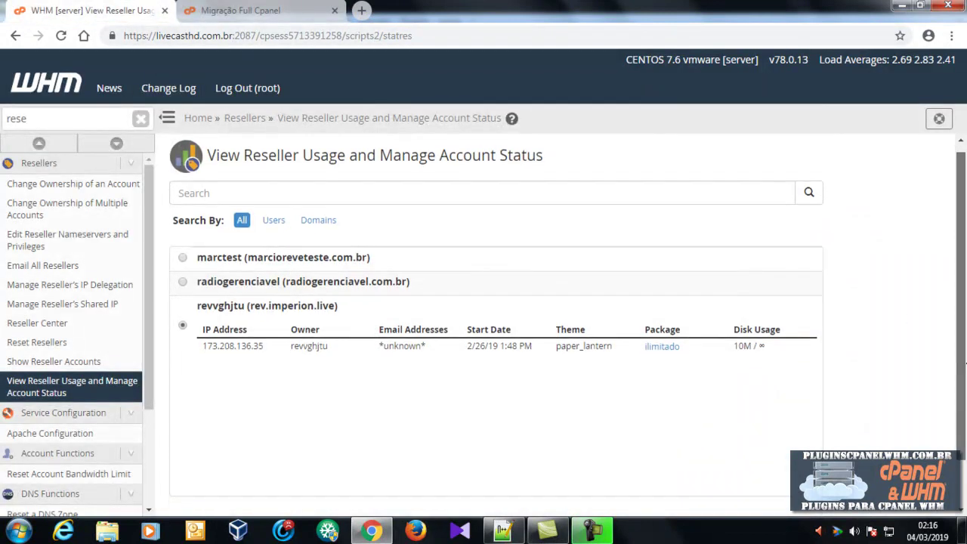
click(222, 474)
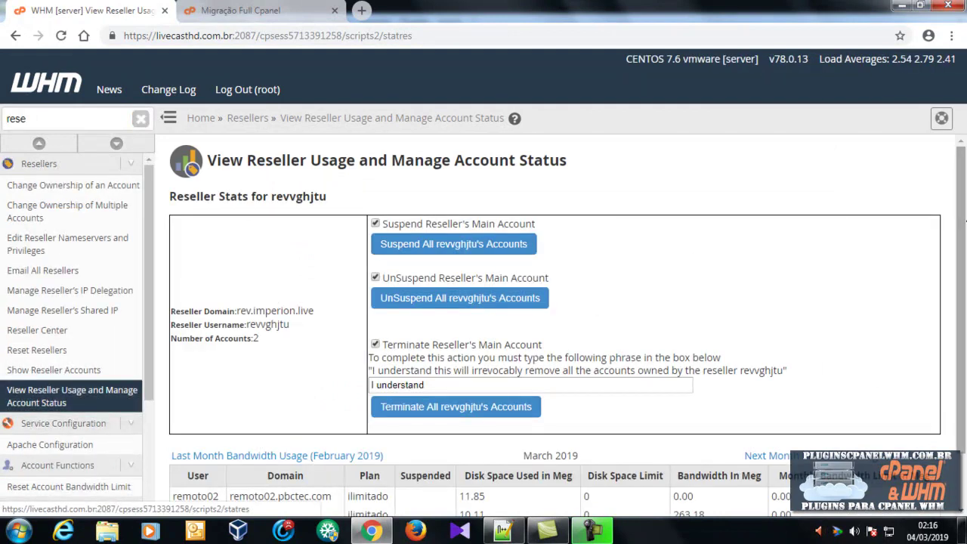
scroll(886, 296, down, 1)
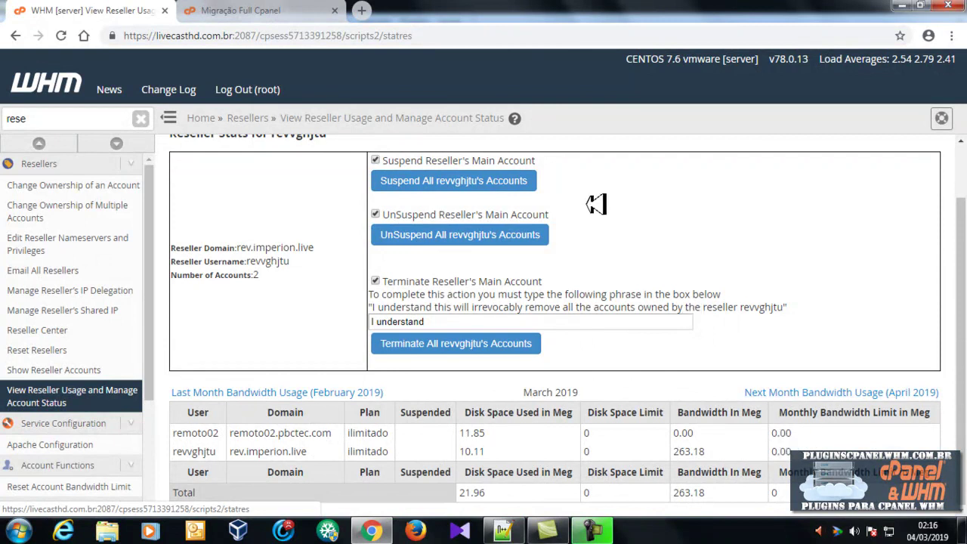
click(264, 10)
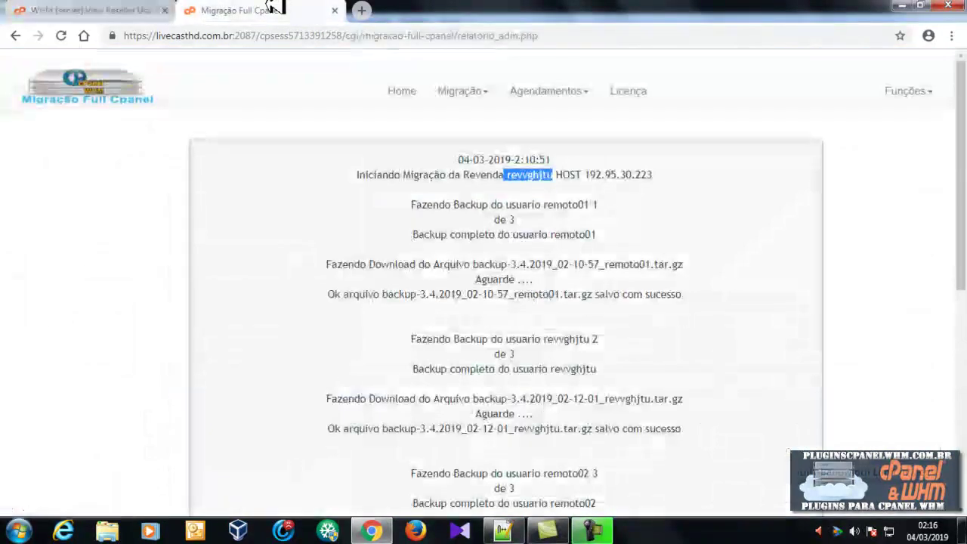
- Clear the report highlight, scroll the report, and open the Mover Contas form from the Migração menu
click(810, 180)
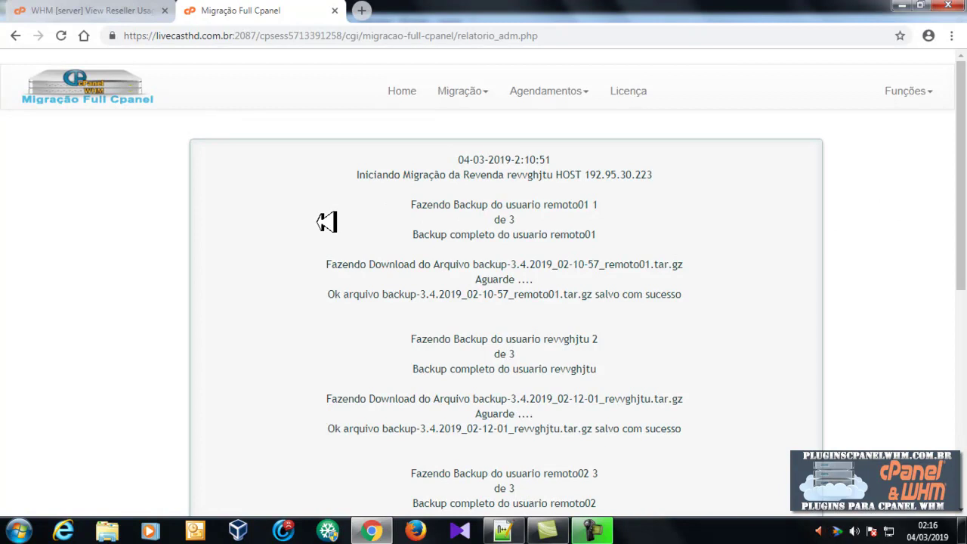
drag(960, 192, 965, 161)
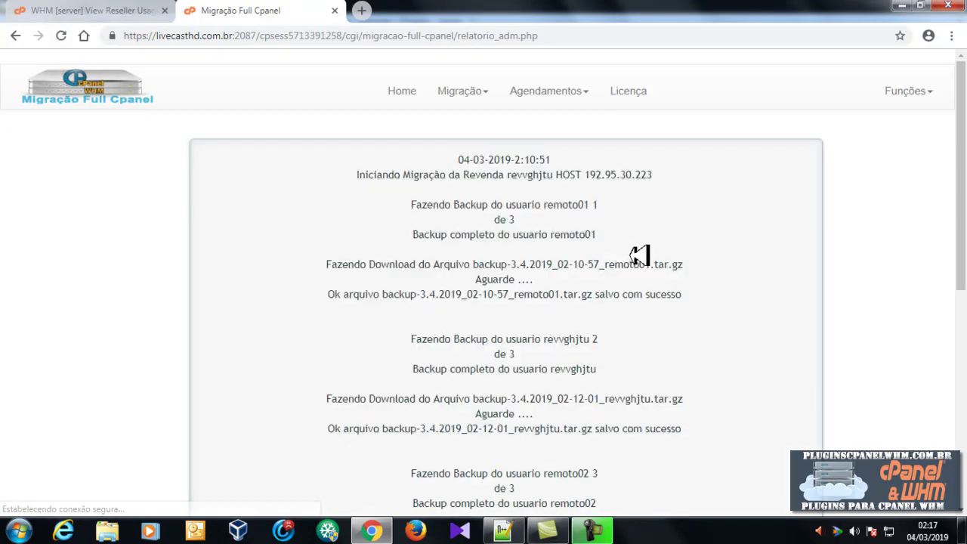
click(487, 89)
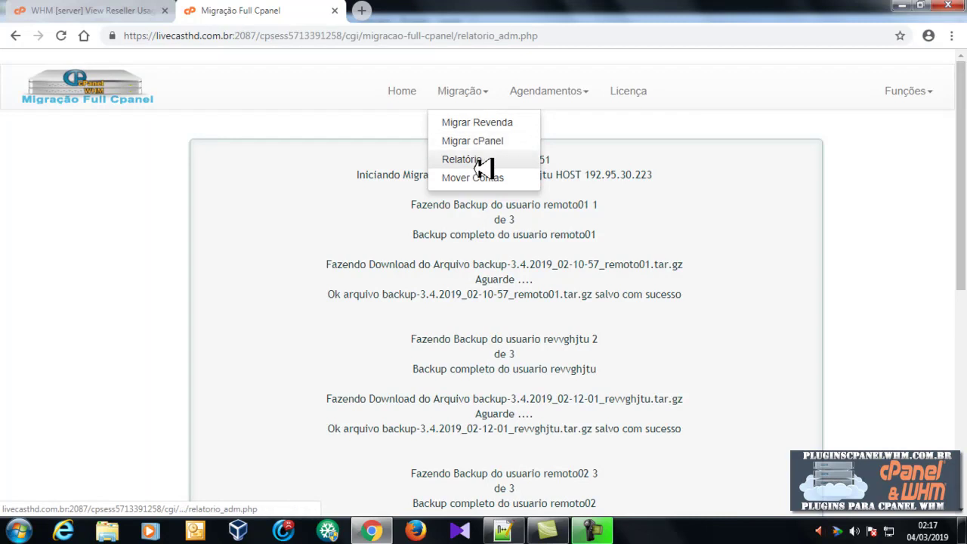
click(484, 176)
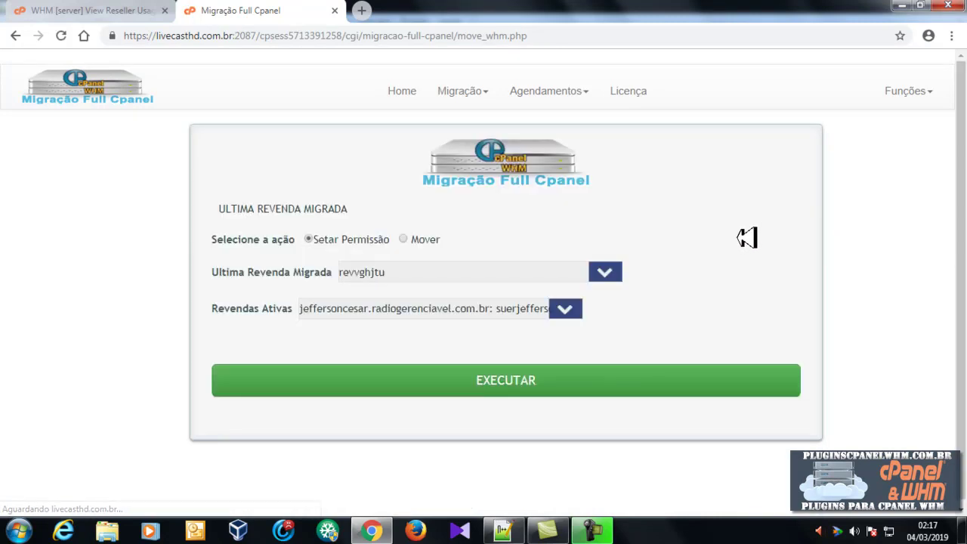
- Compare with WHM's stats for reseller revvghjtu, then run Setar Permissão to assign the migrated accounts to revvghjtu
click(87, 11)
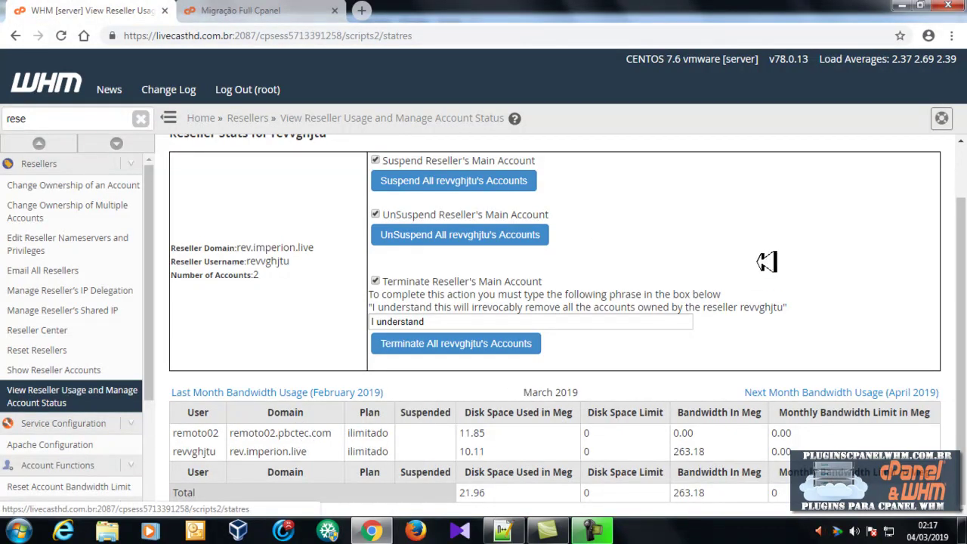
click(249, 11)
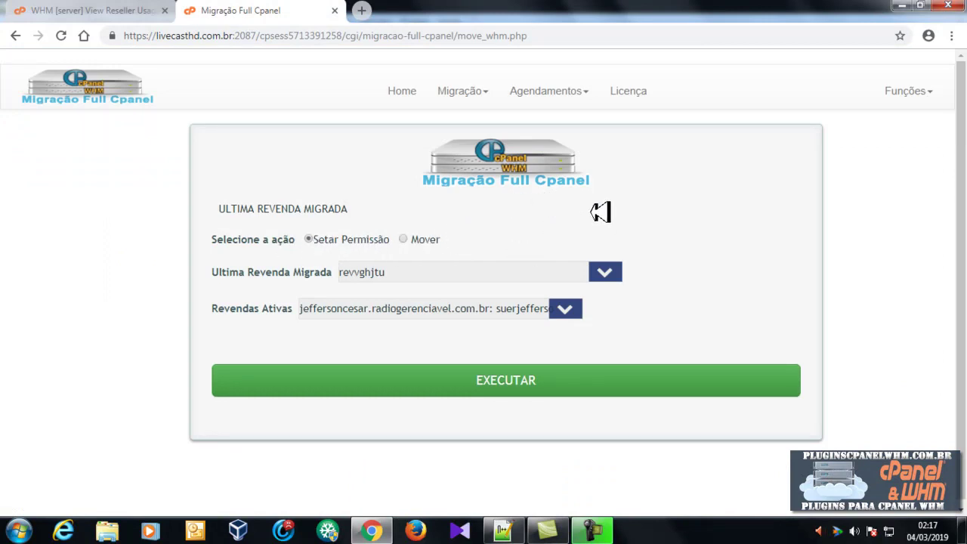
drag(390, 239, 336, 239)
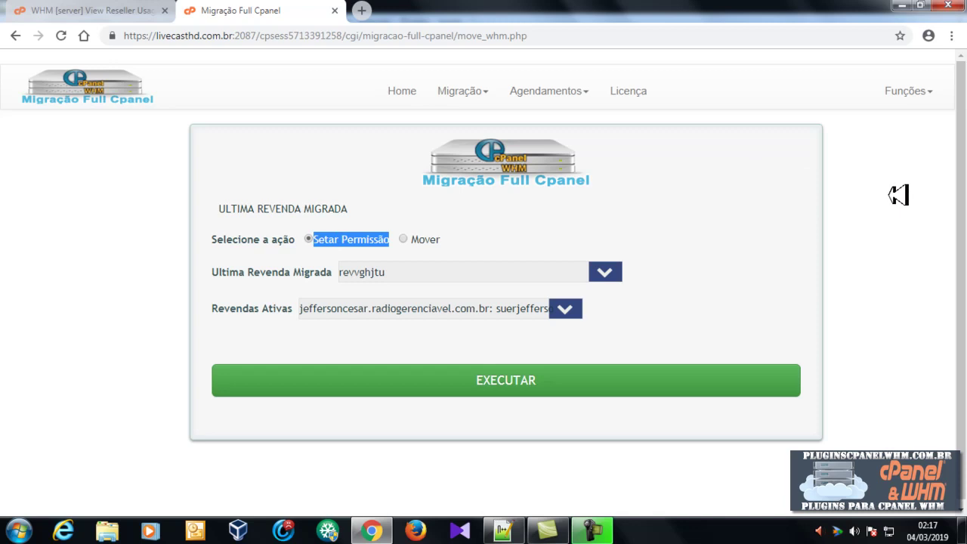
click(139, 9)
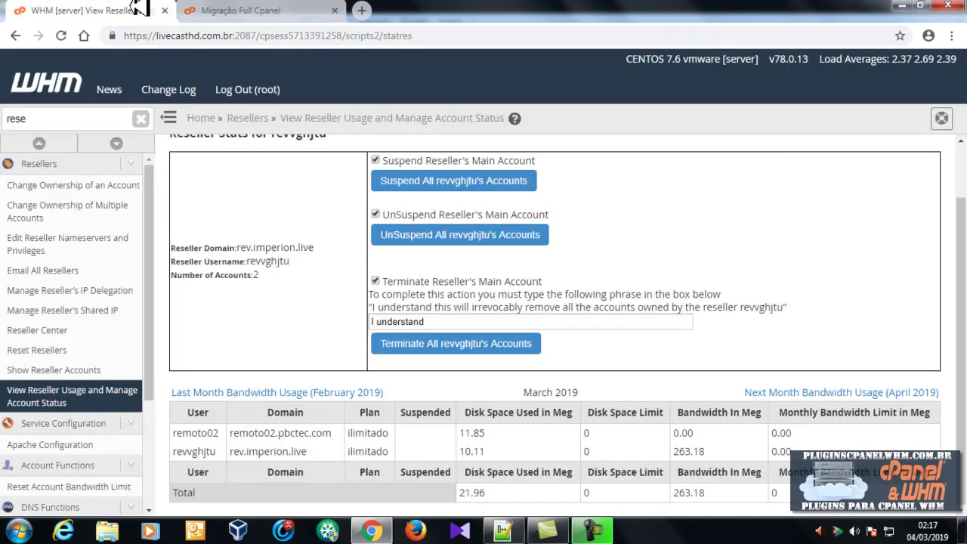
double_click(257, 261)
click(278, 9)
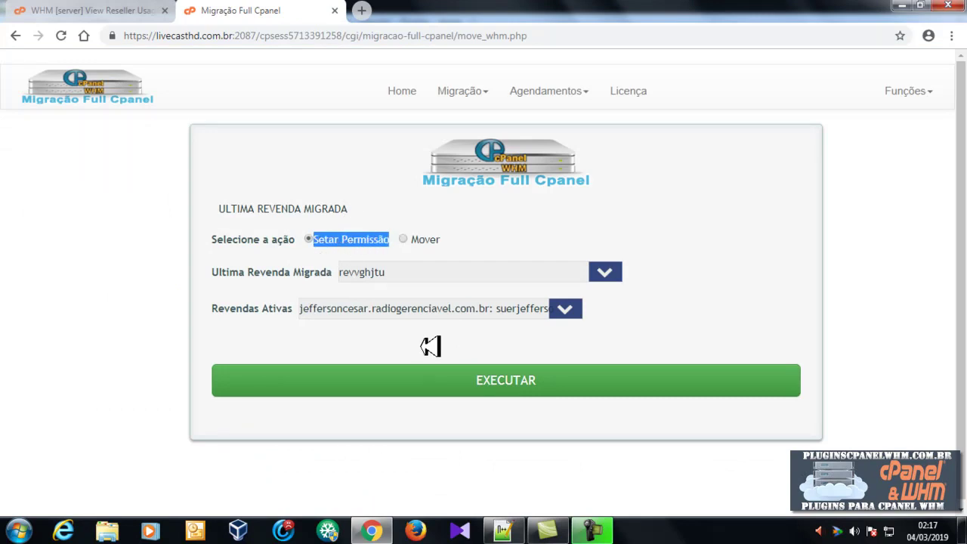
click(488, 381)
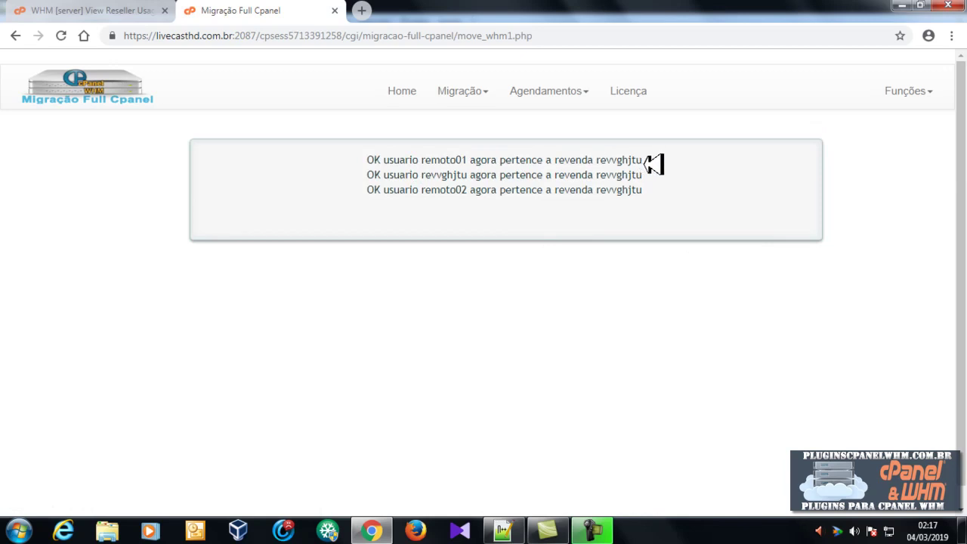
- In WHM's View Reseller Usage, load revvghjtu's stats to confirm its 3 accounts, then return to the plugin
click(126, 9)
click(88, 390)
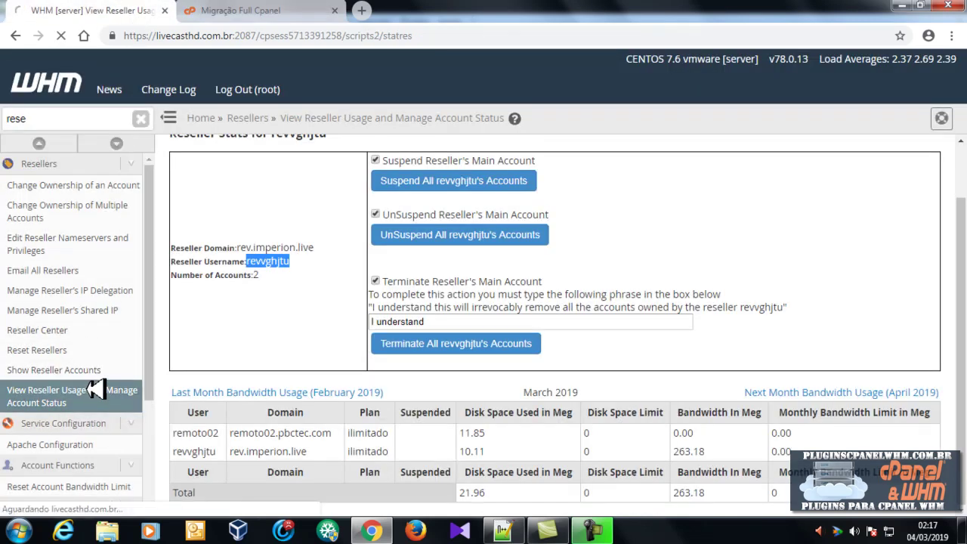
click(205, 312)
drag(961, 330, 958, 362)
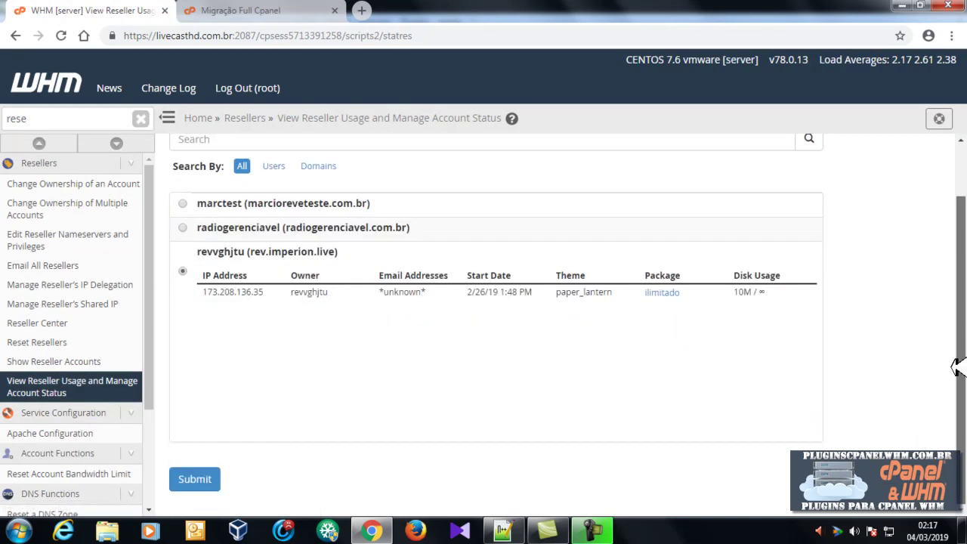
click(198, 475)
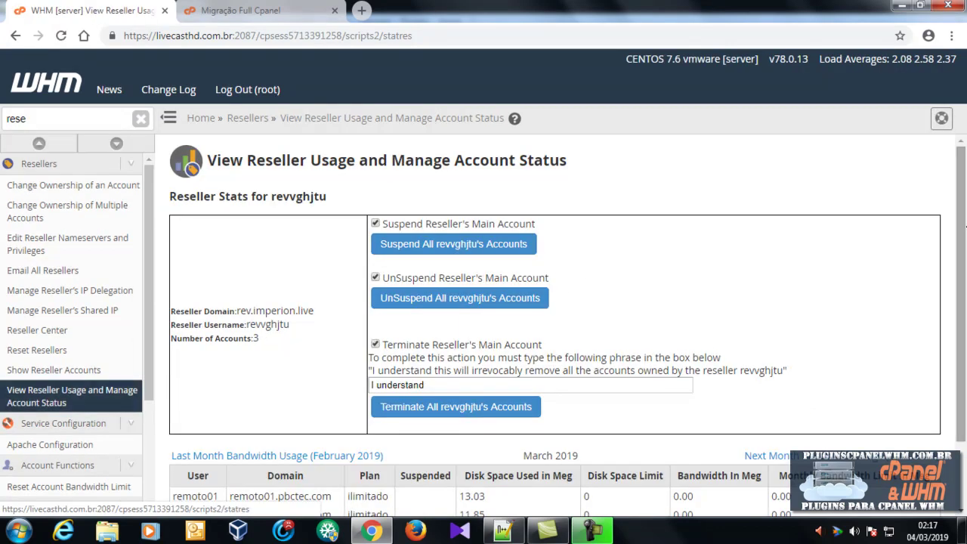
scroll(276, 349, down, 1)
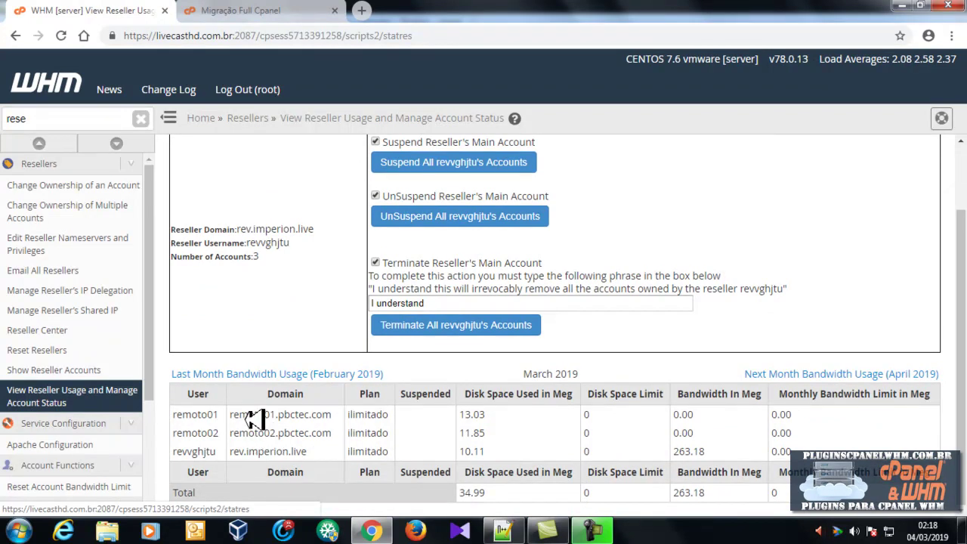
scroll(226, 392, up, 1)
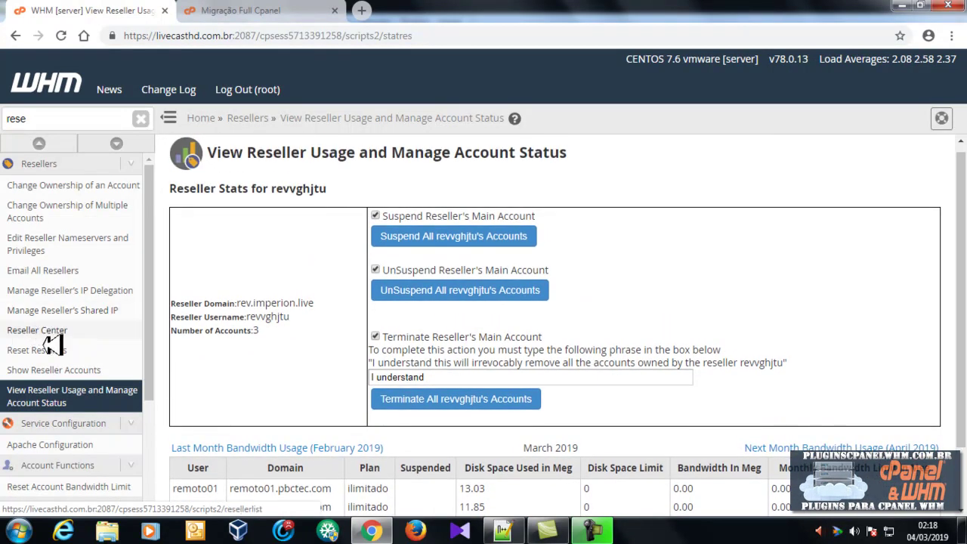
click(291, 9)
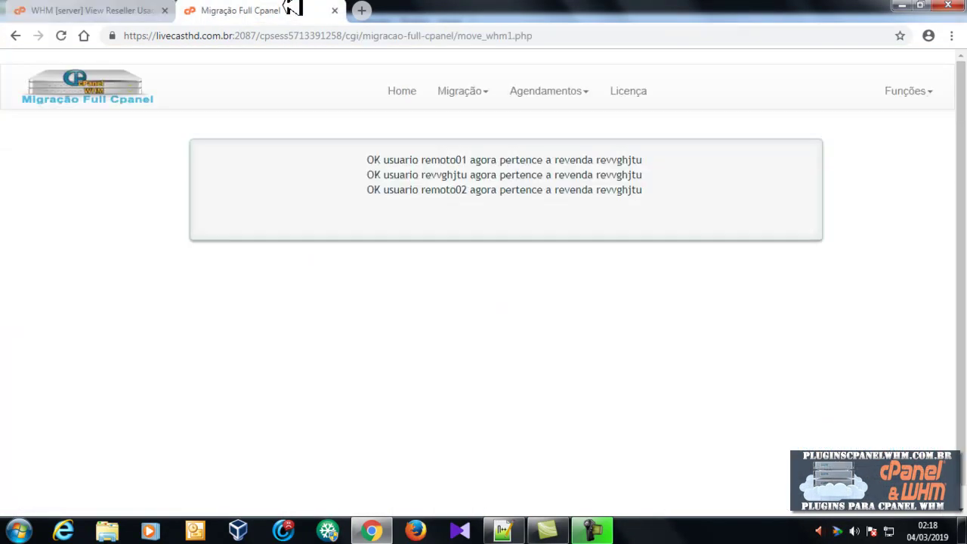
- Set Mover Contas to Mover from revvghjtu to marctest, and select marctest in WHM's reseller usage
click(485, 94)
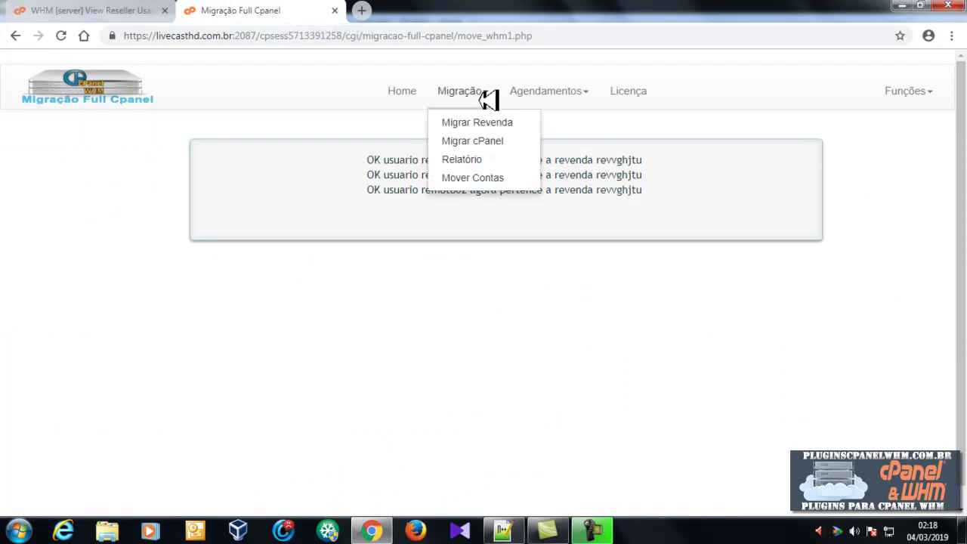
click(478, 176)
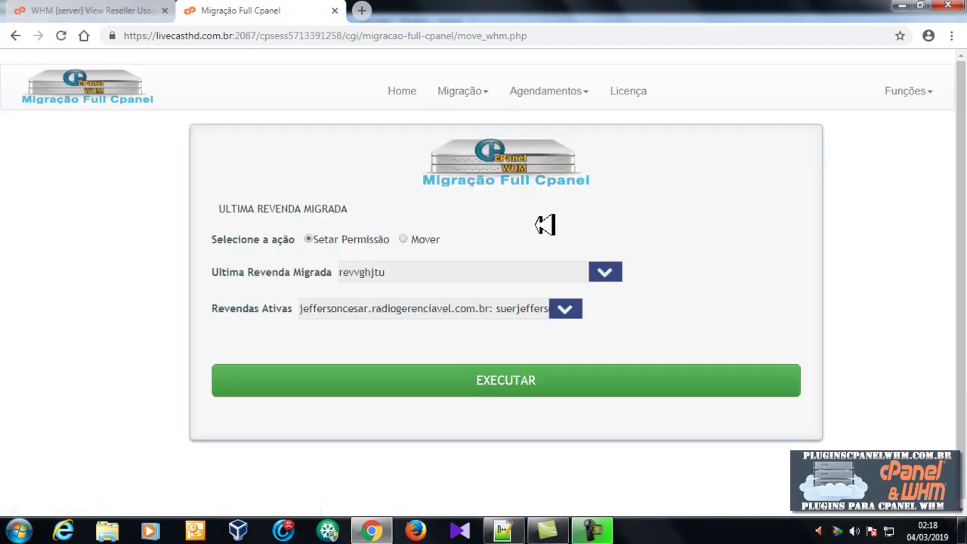
click(405, 239)
click(431, 270)
click(434, 272)
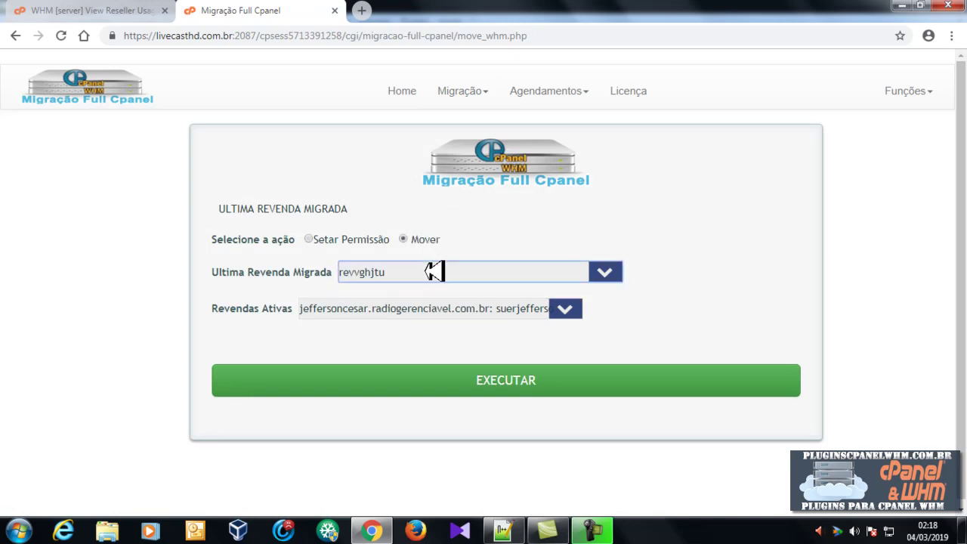
click(481, 307)
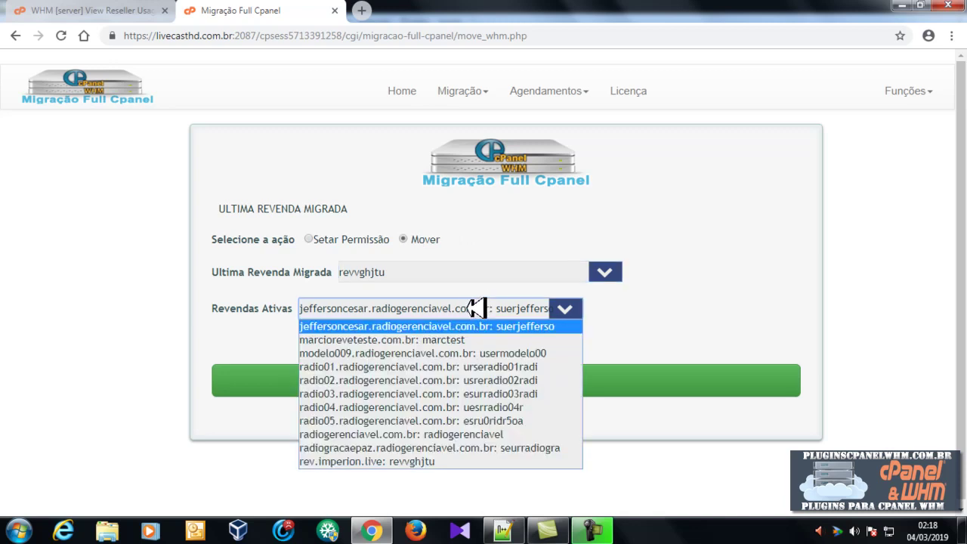
click(463, 339)
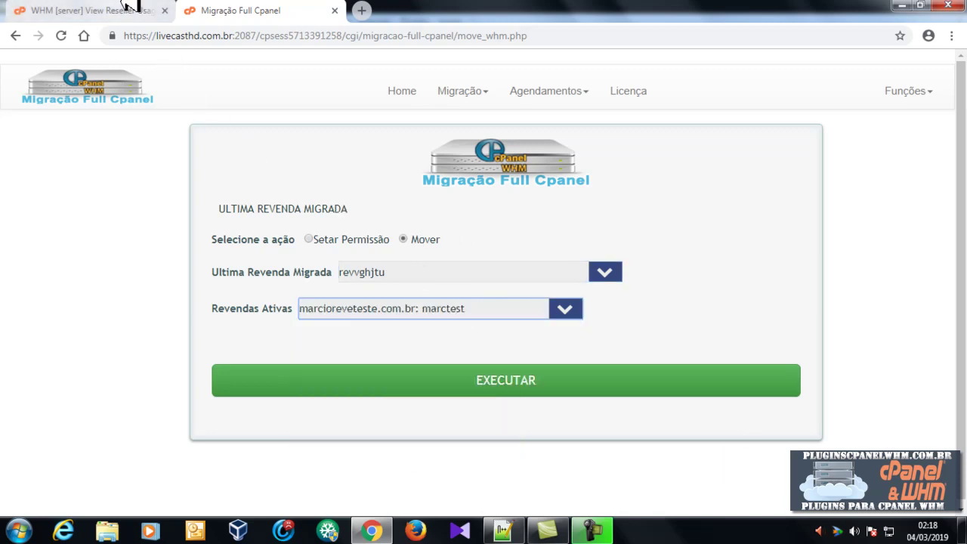
click(124, 7)
click(185, 265)
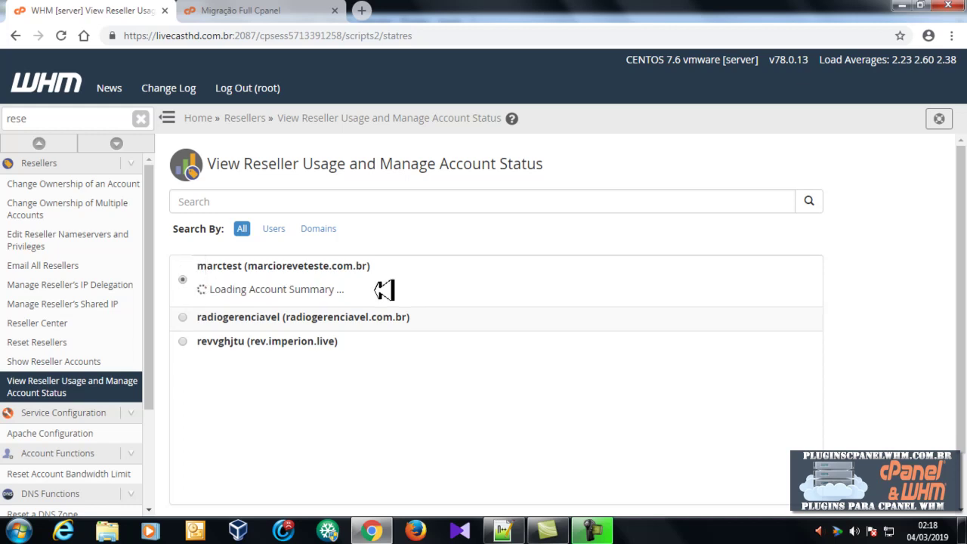
- Load reseller marctest's stats in WHM, showing 1 account, and return to the move form
scroll(960, 353, down, 2)
click(223, 477)
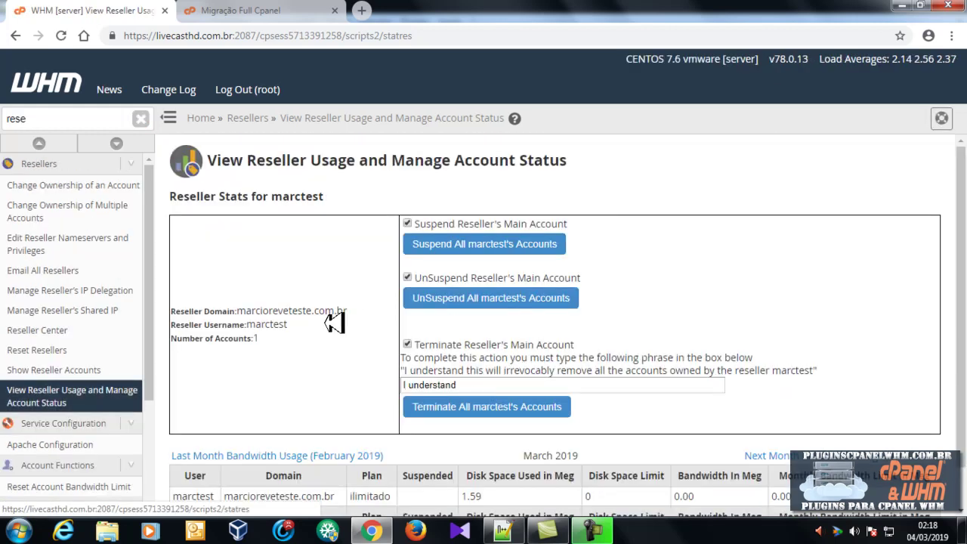
scroll(965, 306, down, 1)
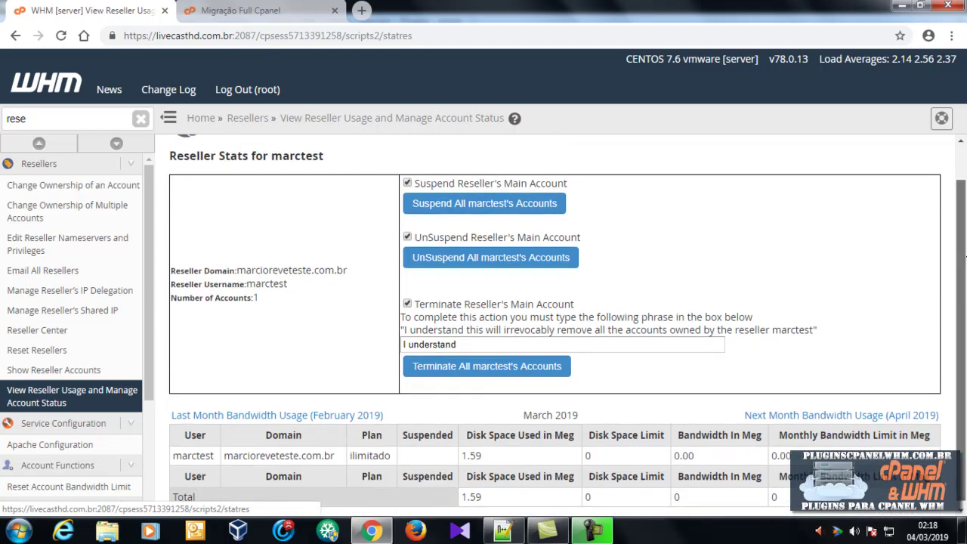
scroll(963, 290, up, 2)
click(249, 11)
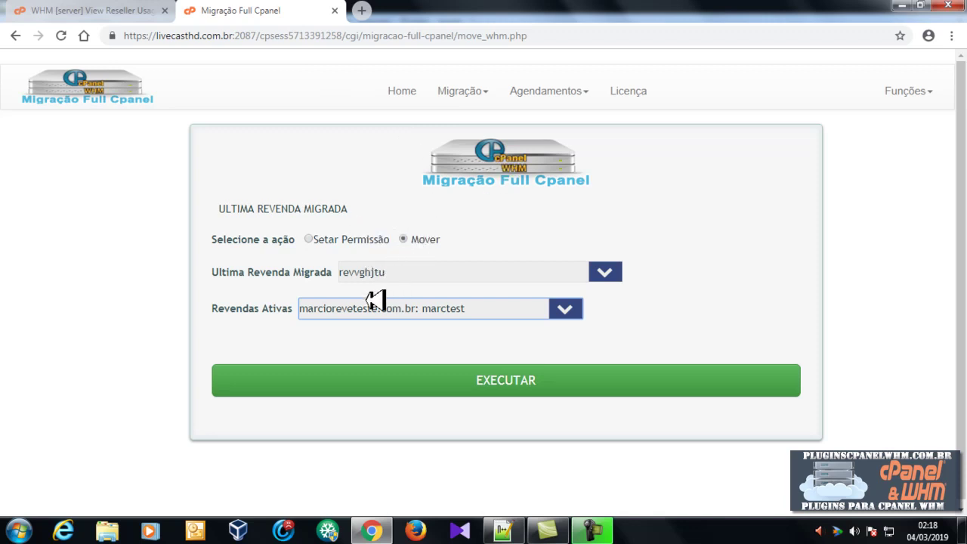
- Run Mover to transfer remoto01, revvghjtu and remoto02 to reseller marctest and review the OK lines
click(392, 308)
click(393, 308)
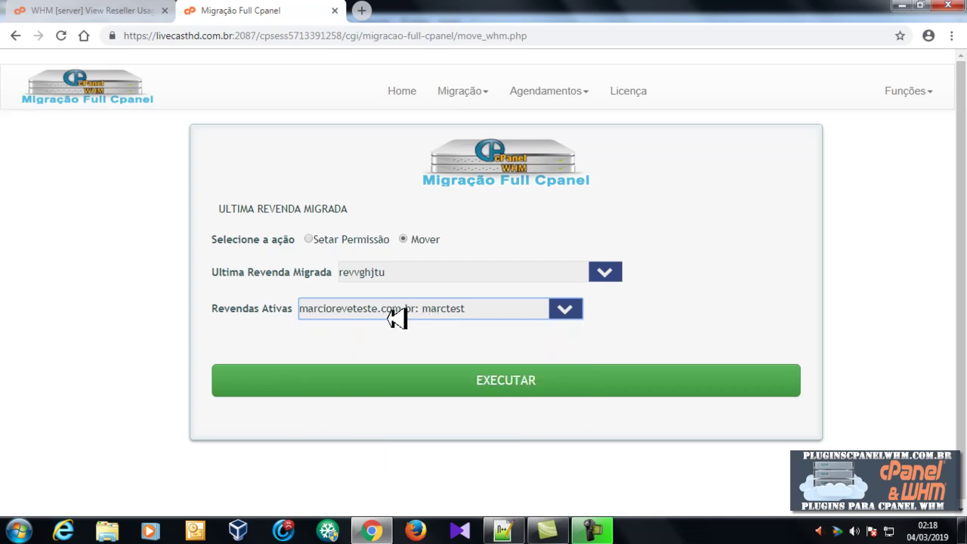
click(527, 380)
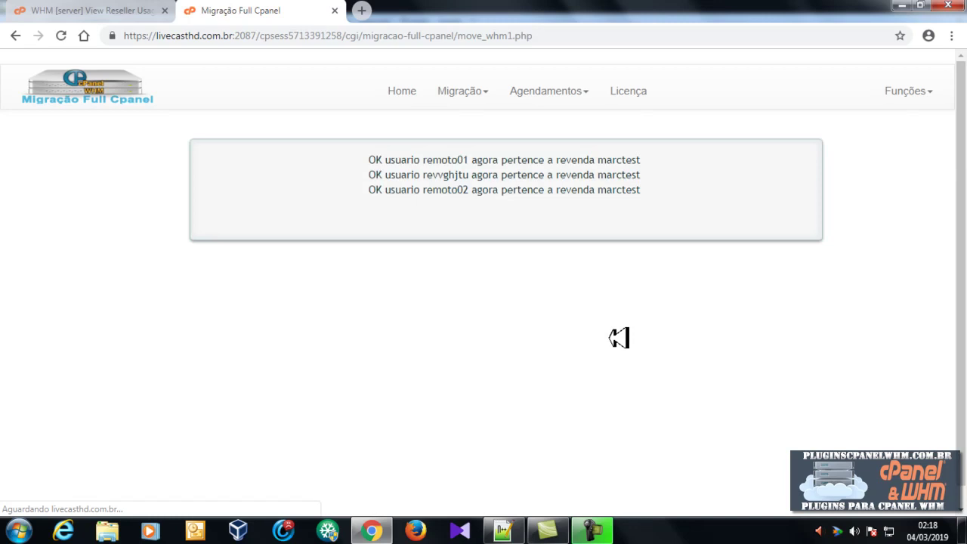
drag(655, 190, 370, 157)
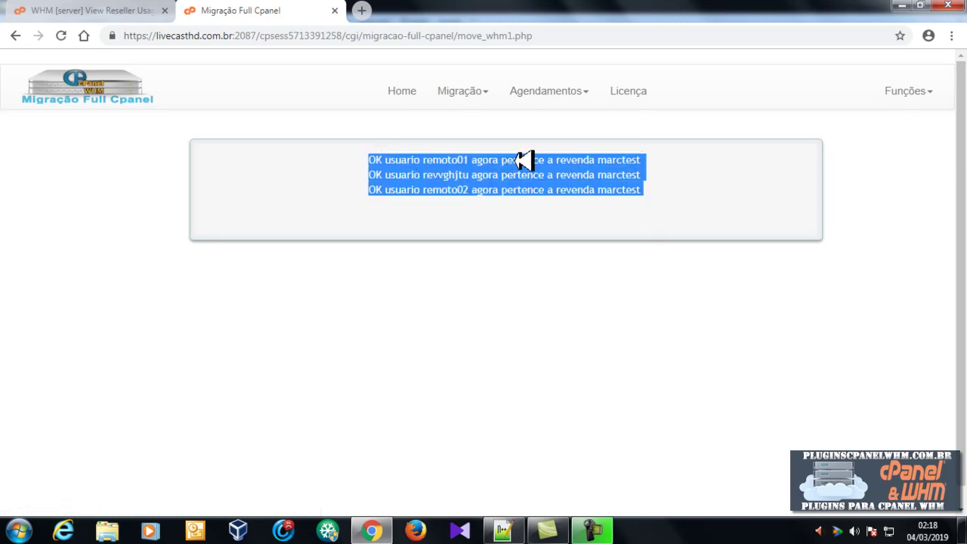
click(457, 227)
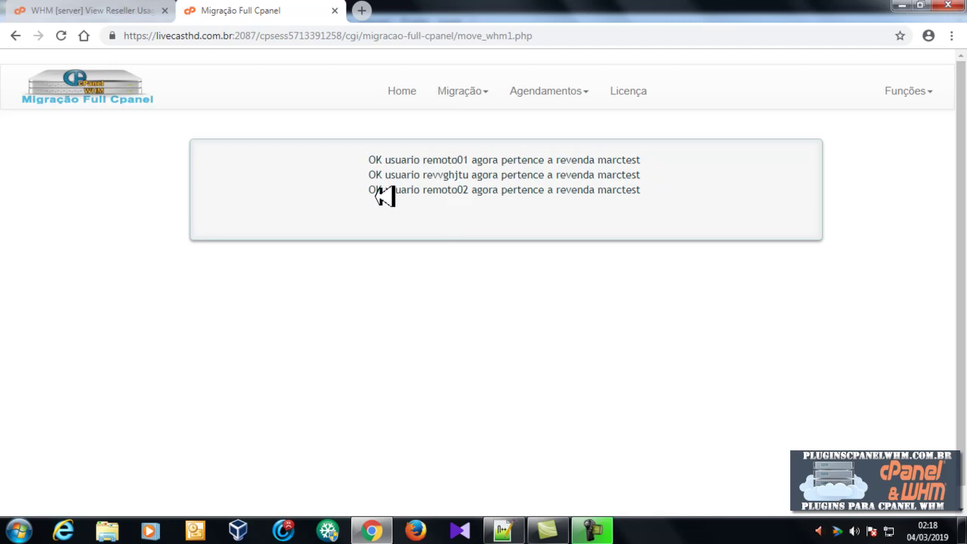
click(113, 9)
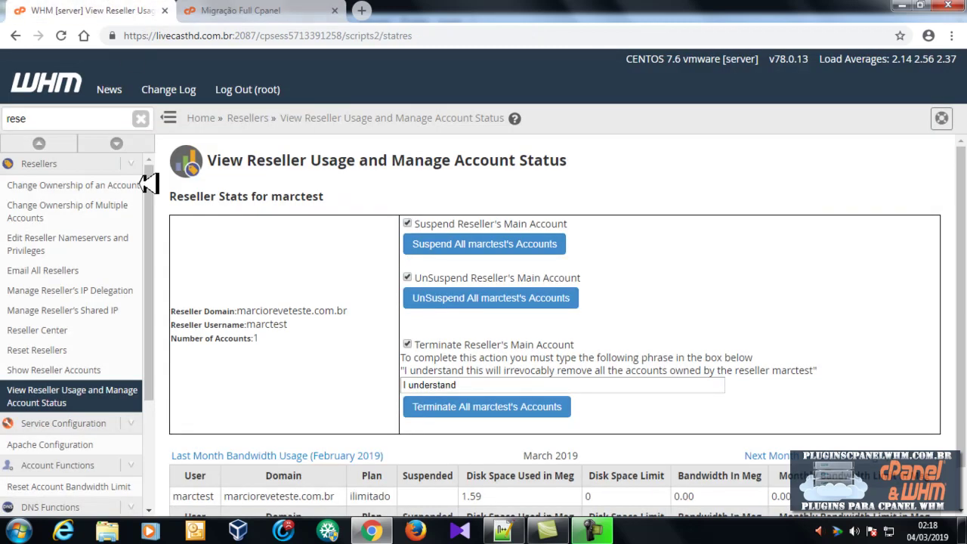
- Check in WHM that reseller marctest now has 4 accounts, including remoto01, remoto02 and revvghjtu
click(106, 389)
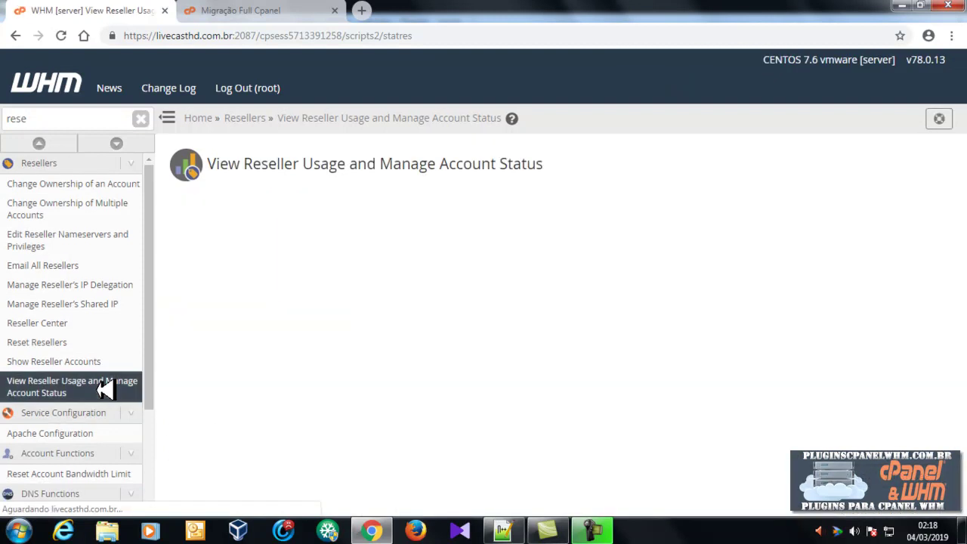
click(184, 265)
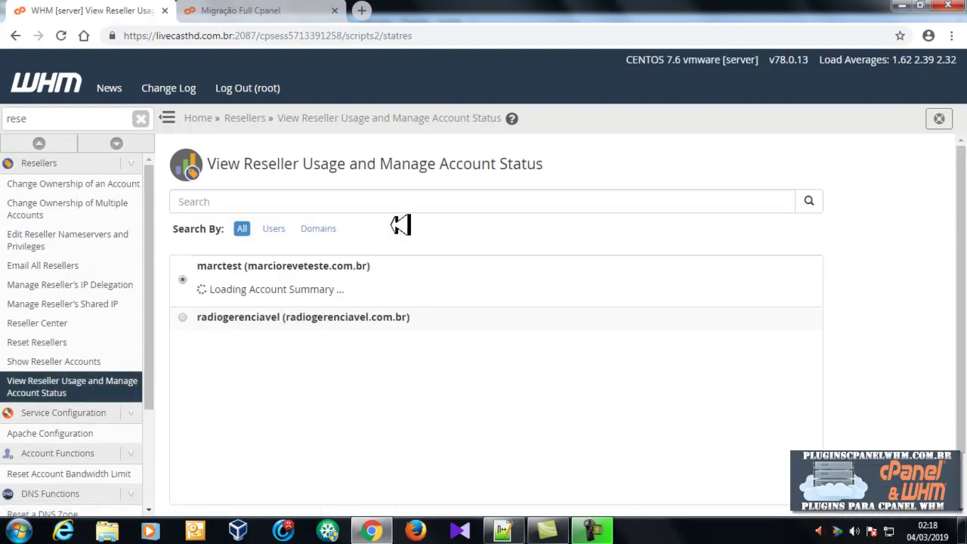
scroll(965, 207, down, 1)
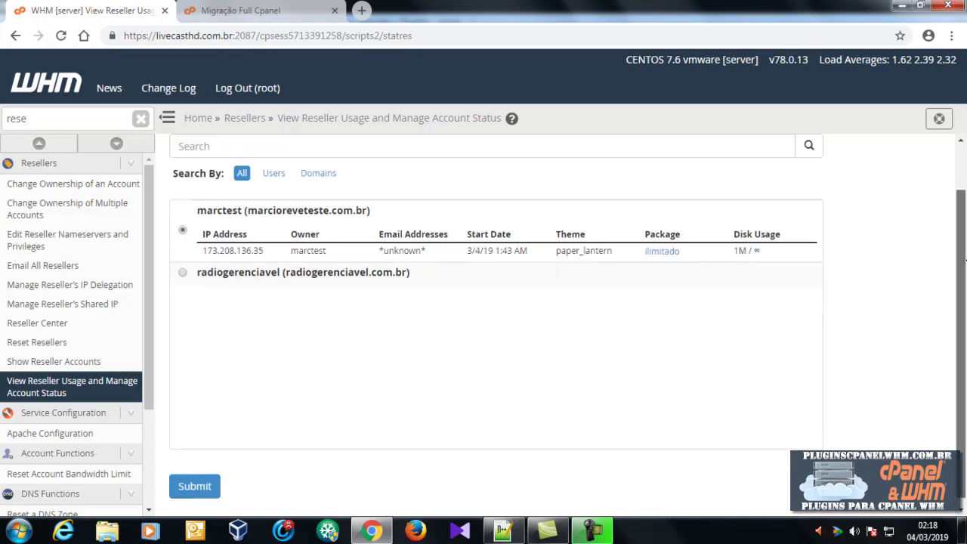
click(195, 479)
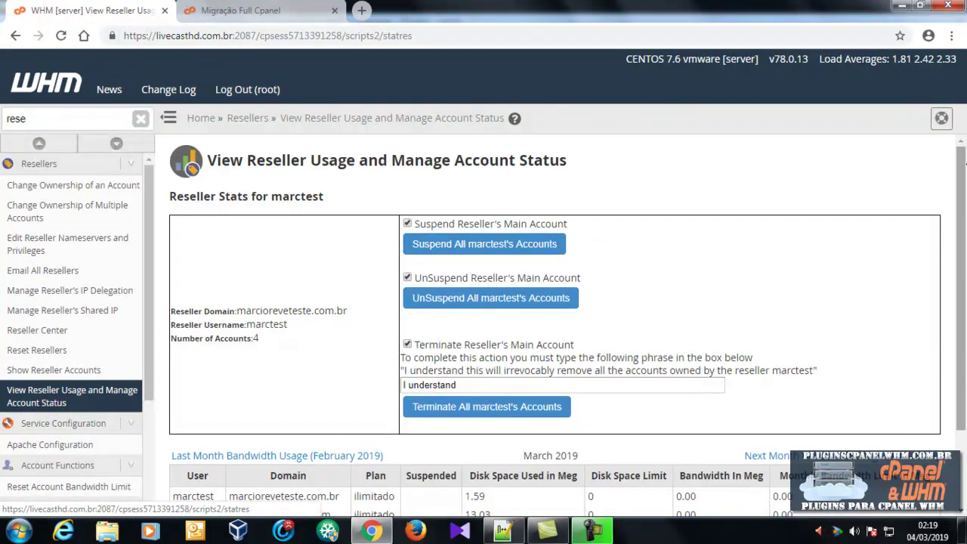
scroll(965, 278, down, 2)
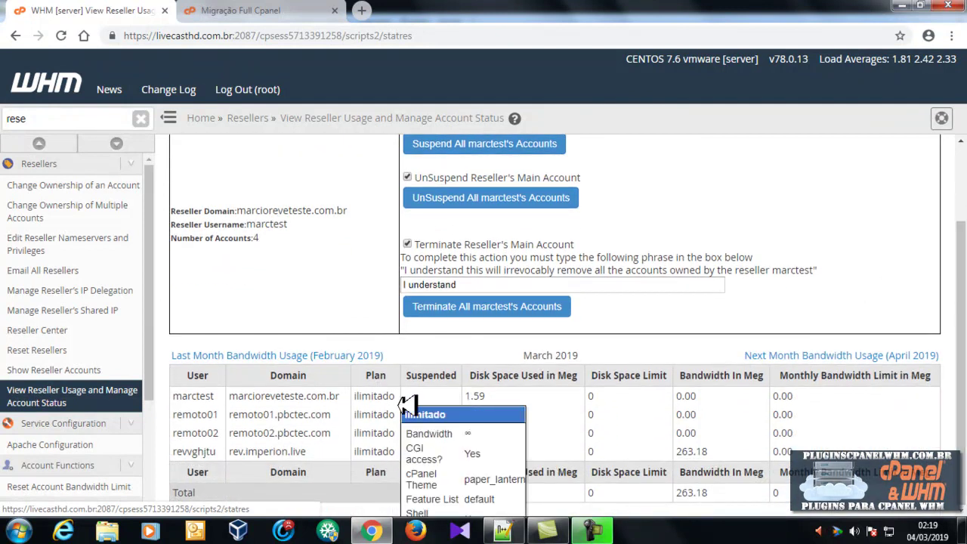
scroll(964, 352, up, 1)
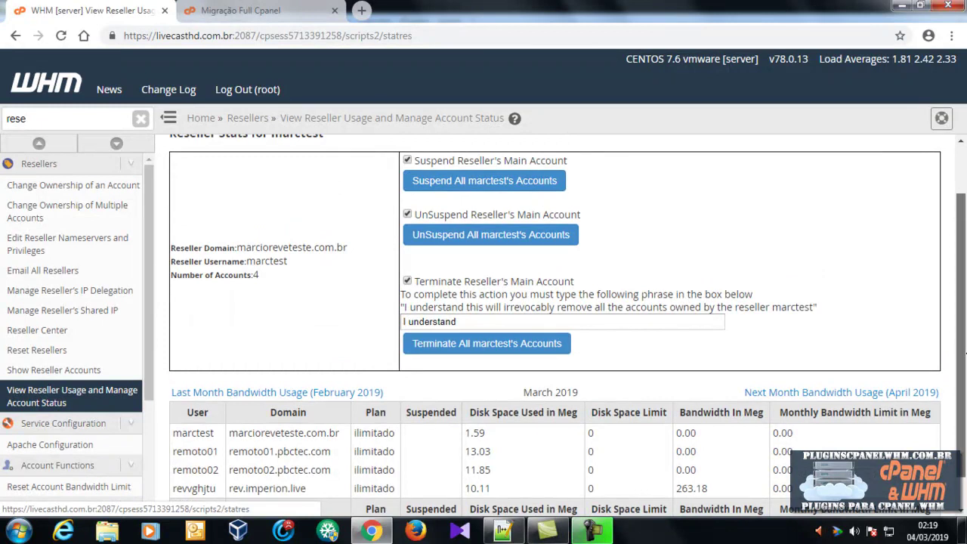
scroll(964, 352, up, 1)
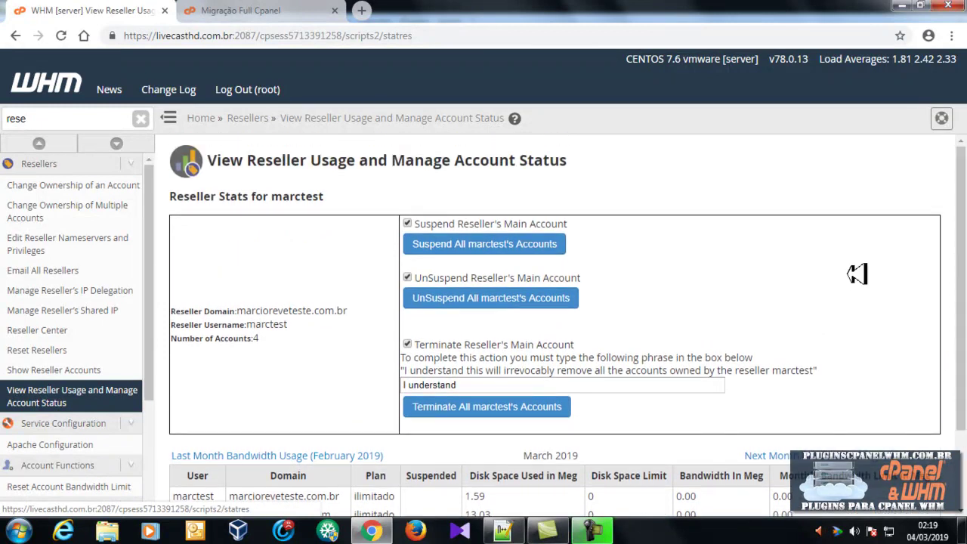
click(272, 8)
click(484, 91)
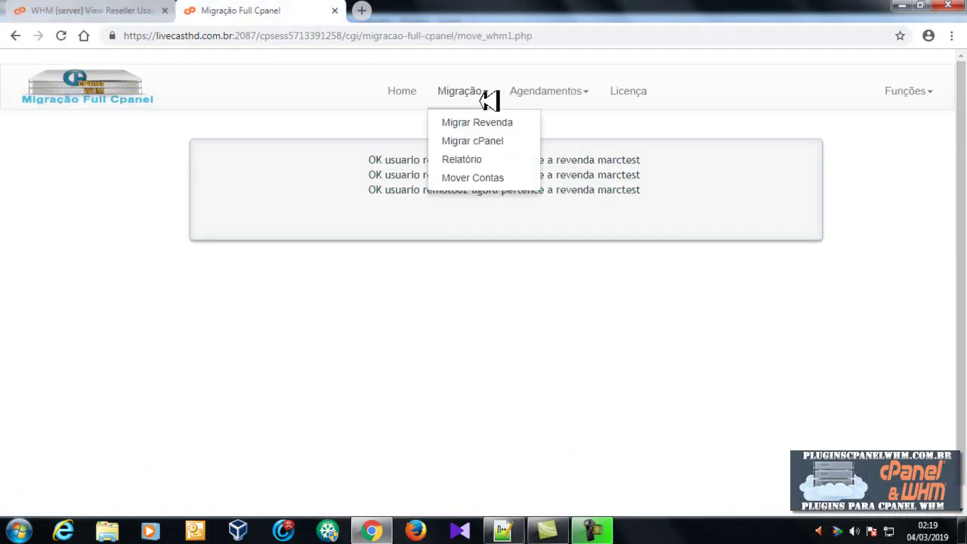
- Rerun Setar Permissão in Mover Contas, returning remoto01, revvghjtu and remoto02 to reseller revvghjtu
click(483, 176)
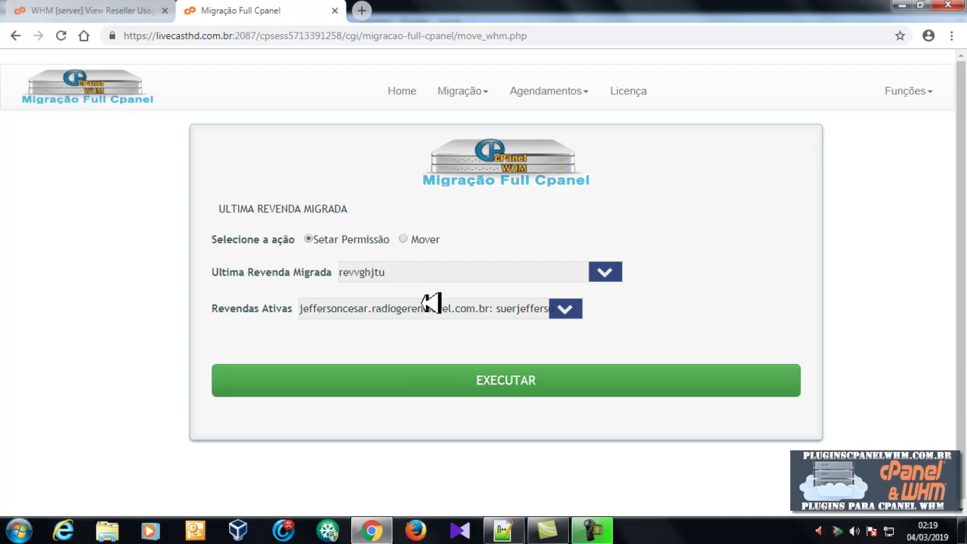
click(491, 306)
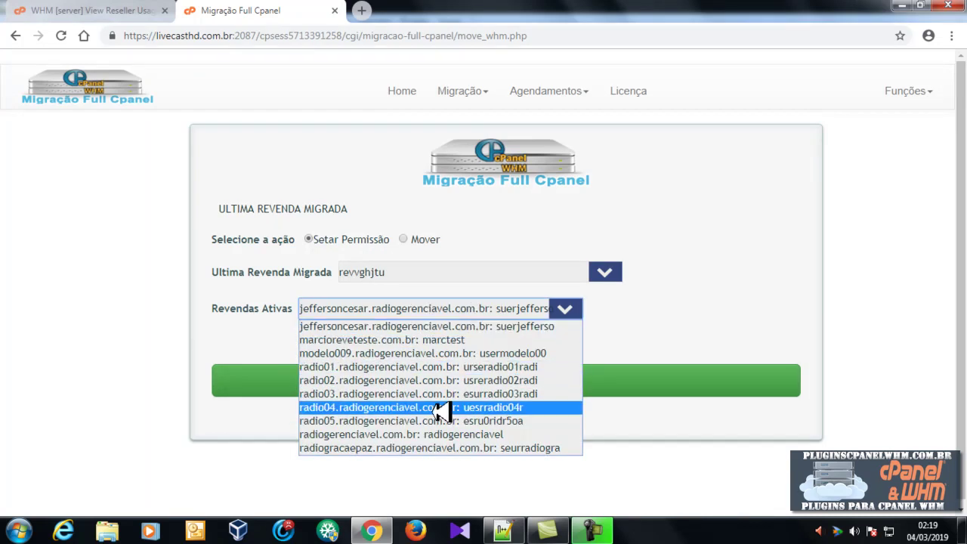
click(444, 339)
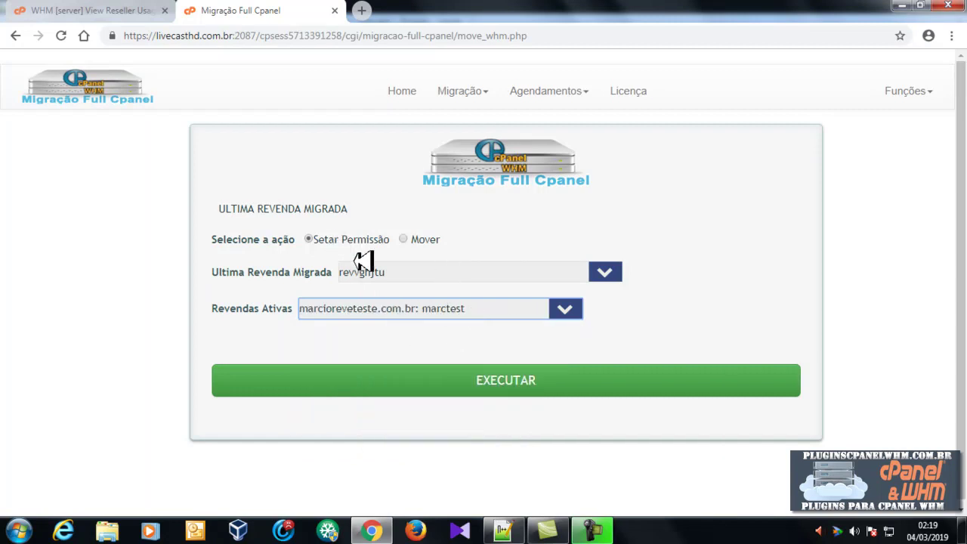
click(496, 378)
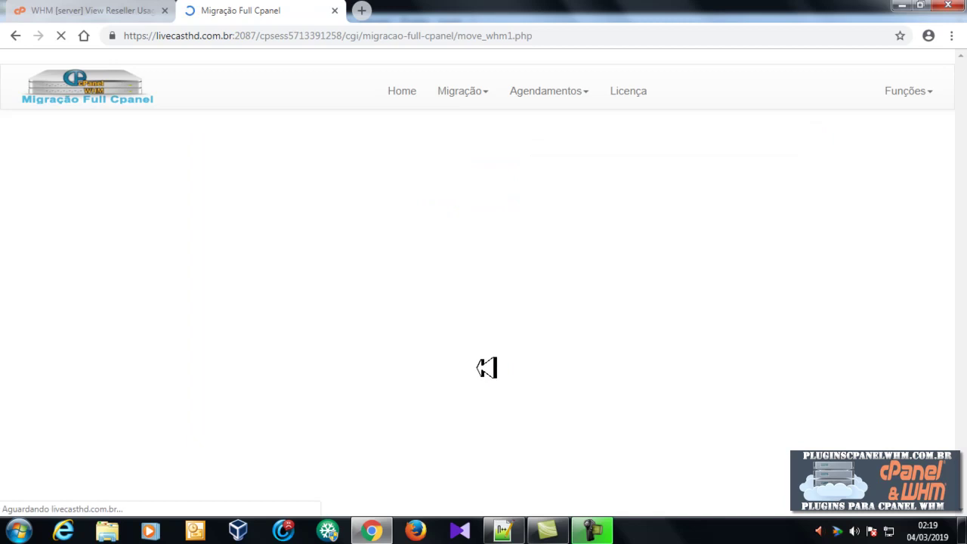
mouse_move(368, 161)
mouse_down()
mouse_move(525, 164)
mouse_move(628, 189)
mouse_move(557, 166)
mouse_move(368, 160)
mouse_up()
click(655, 192)
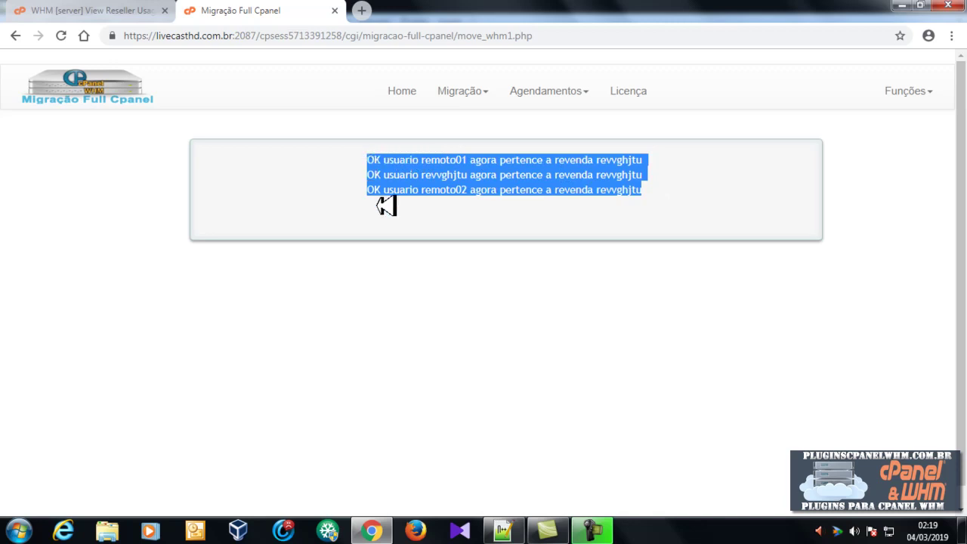
click(387, 215)
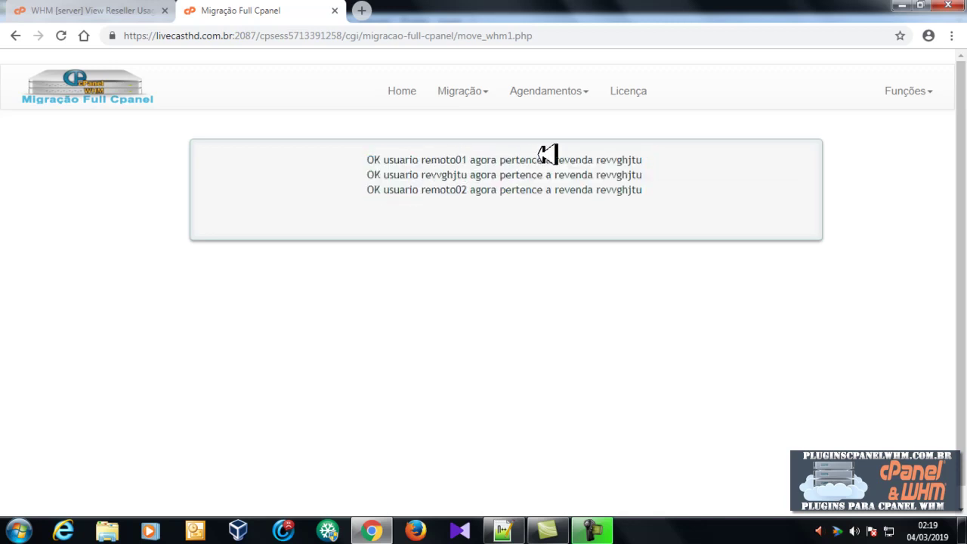
- Verify in WHM that reseller revvghjtu again lists 3 accounts: remoto01, remoto02 and revvghjtu
drag(597, 159, 642, 159)
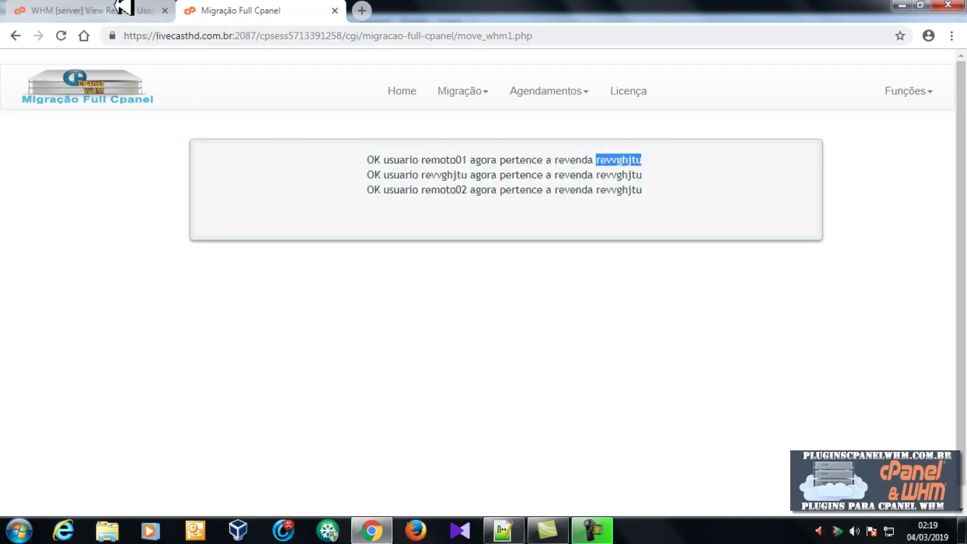
click(121, 9)
click(100, 388)
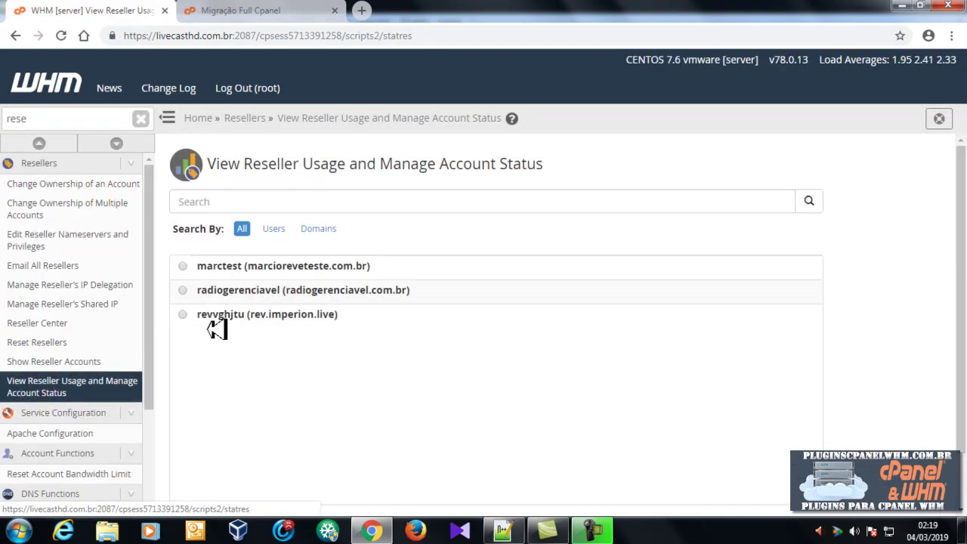
click(185, 314)
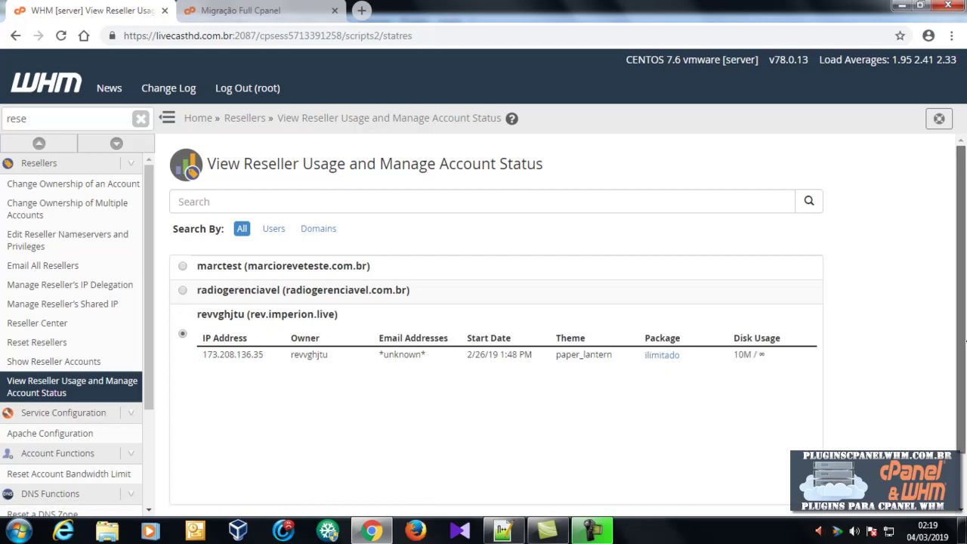
scroll(254, 421, down, 1)
click(201, 477)
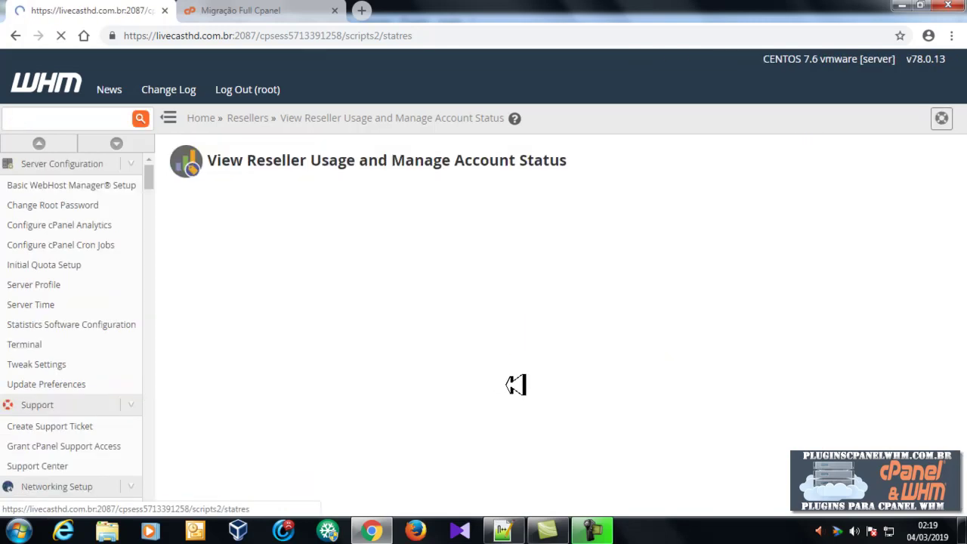
drag(962, 274, 966, 340)
scroll(966, 352, up, 2)
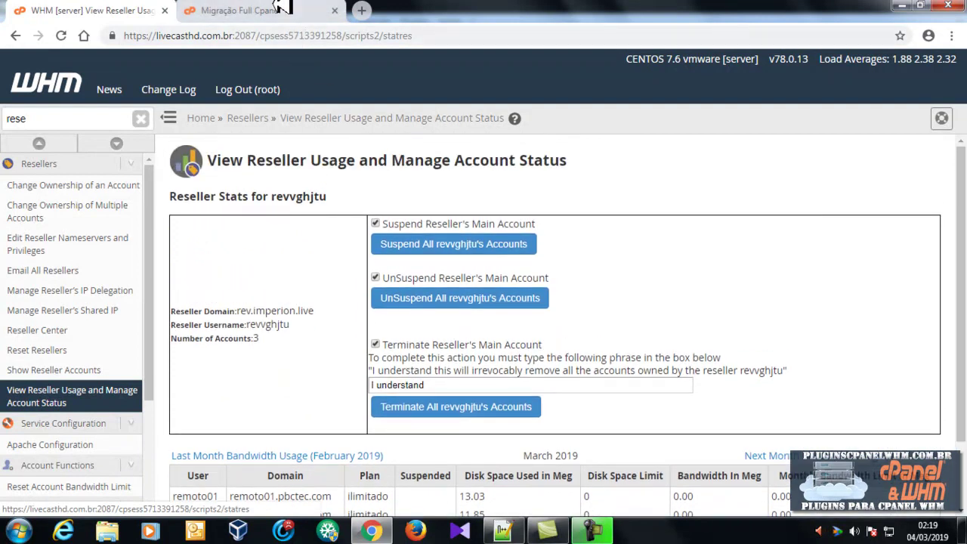
click(279, 7)
click(468, 91)
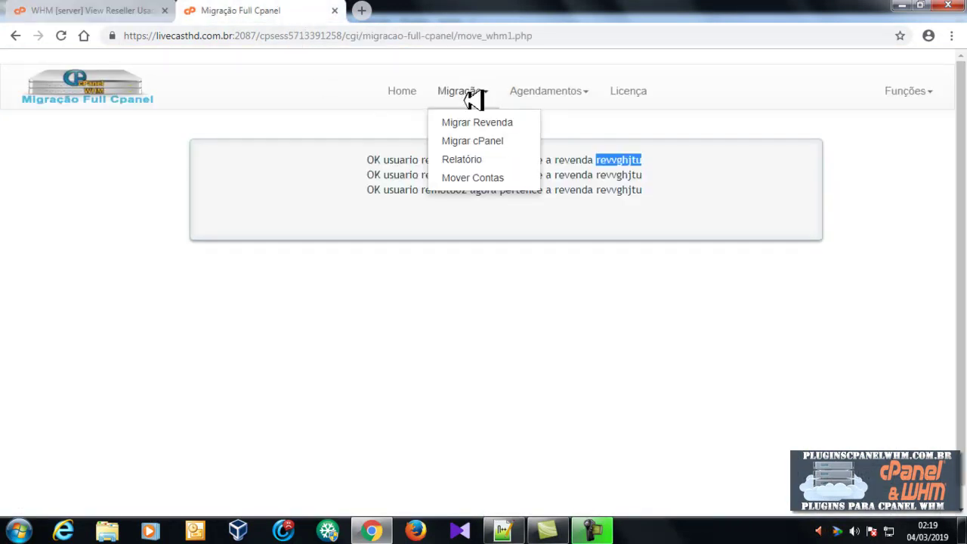
- Open the Migrar cPanel form and scroll through its empty IP, domain, user and password fields
click(491, 140)
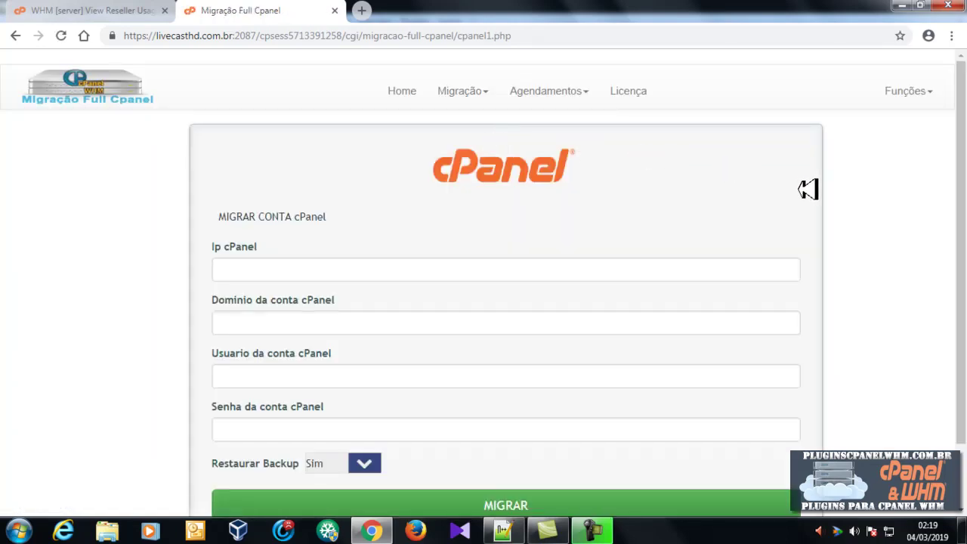
scroll(961, 278, down, 1)
drag(961, 278, 965, 199)
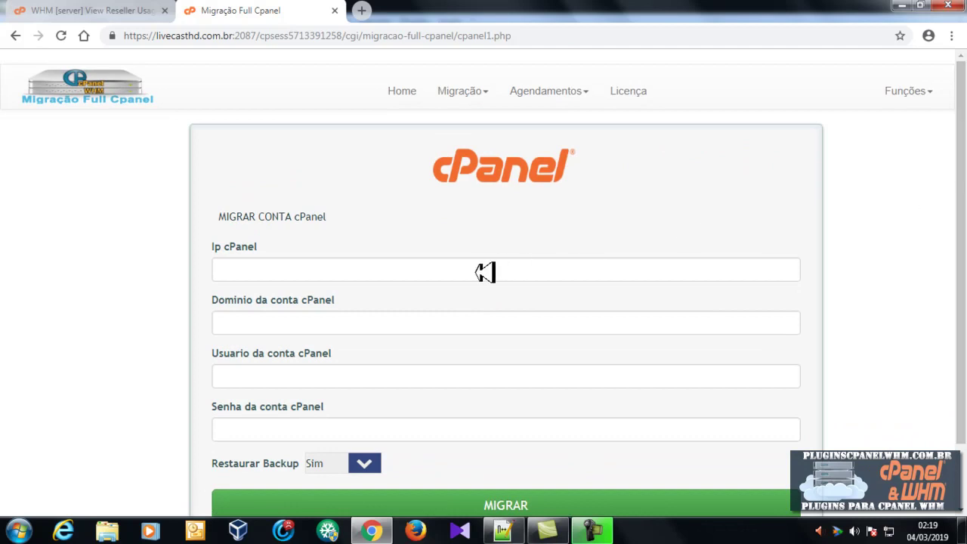
scroll(964, 292, down, 1)
drag(964, 292, 965, 216)
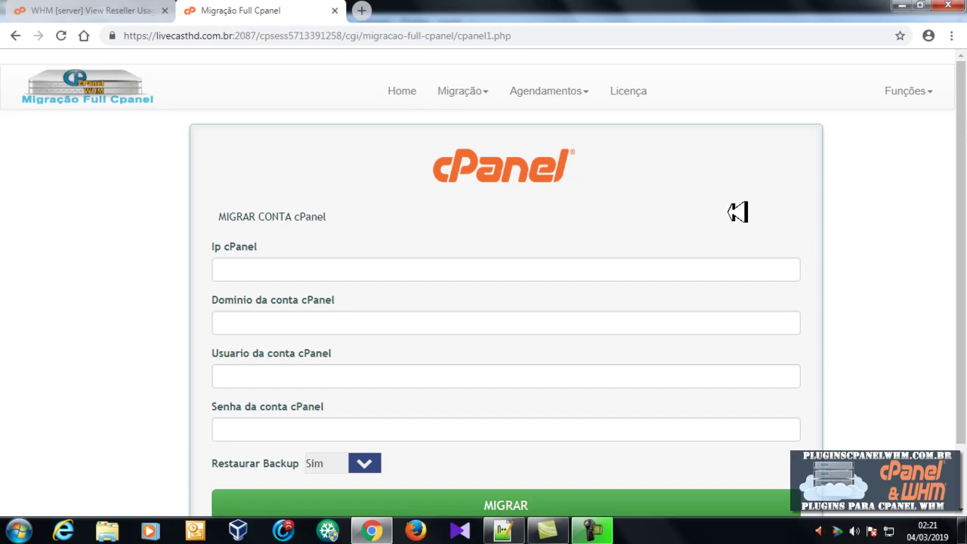
click(563, 90)
- Set Restaurar Backup to Não in the cPanel migration form
click(478, 90)
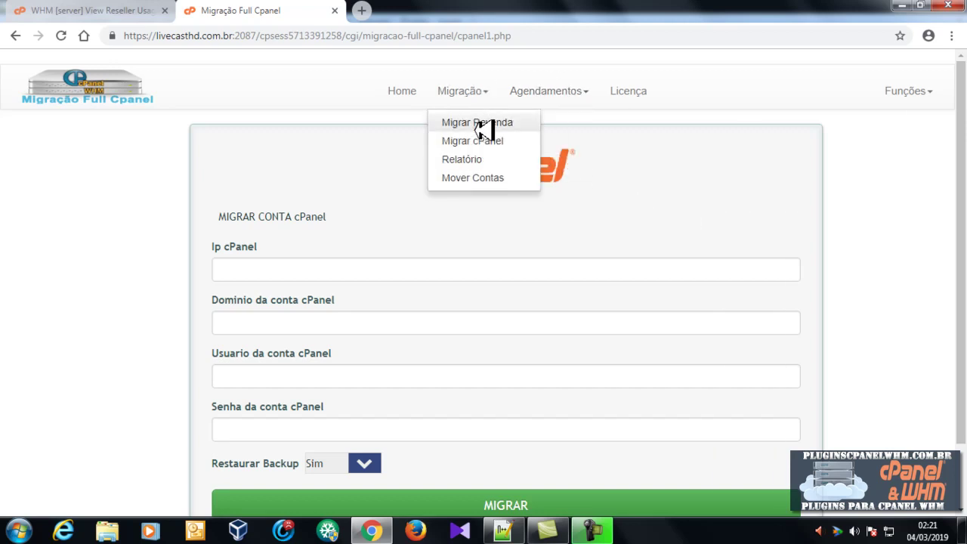
drag(961, 214, 961, 246)
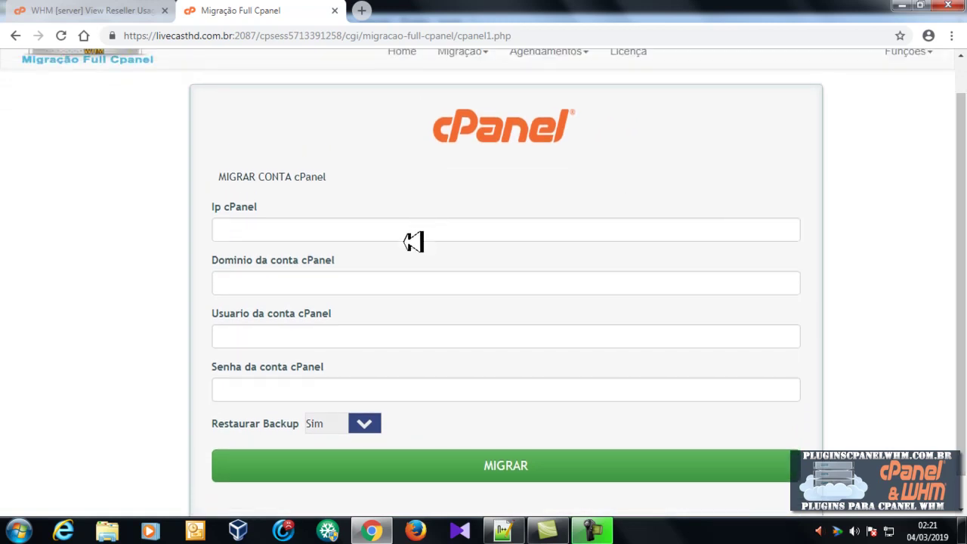
click(365, 424)
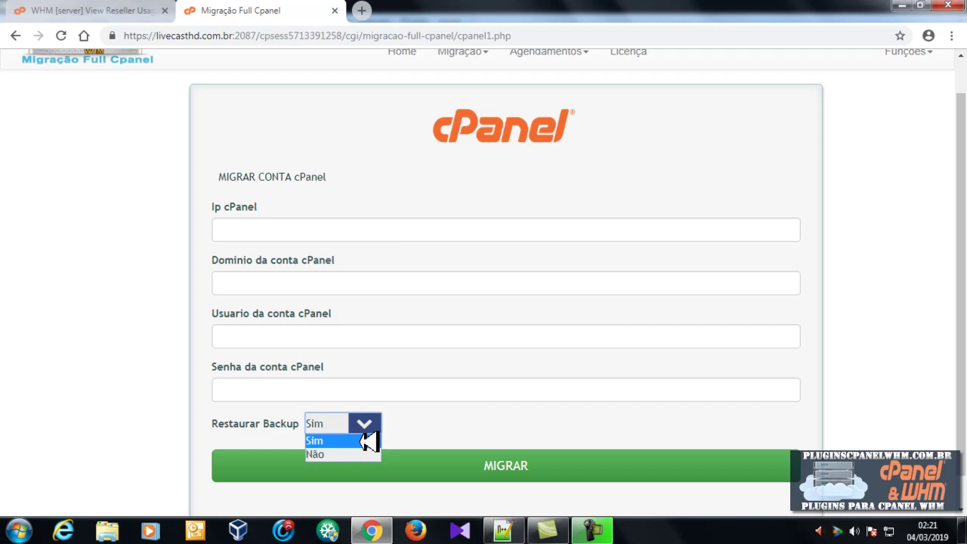
click(367, 454)
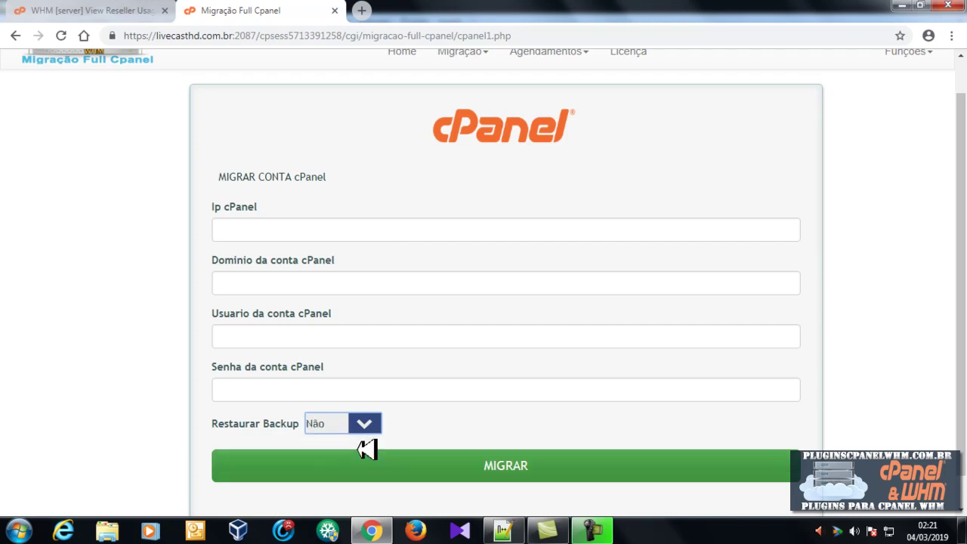
- Copy IP 192.95.30.223 and domain rev.imperion.live from migrar.txt into the Ip and Dominio fields
click(502, 528)
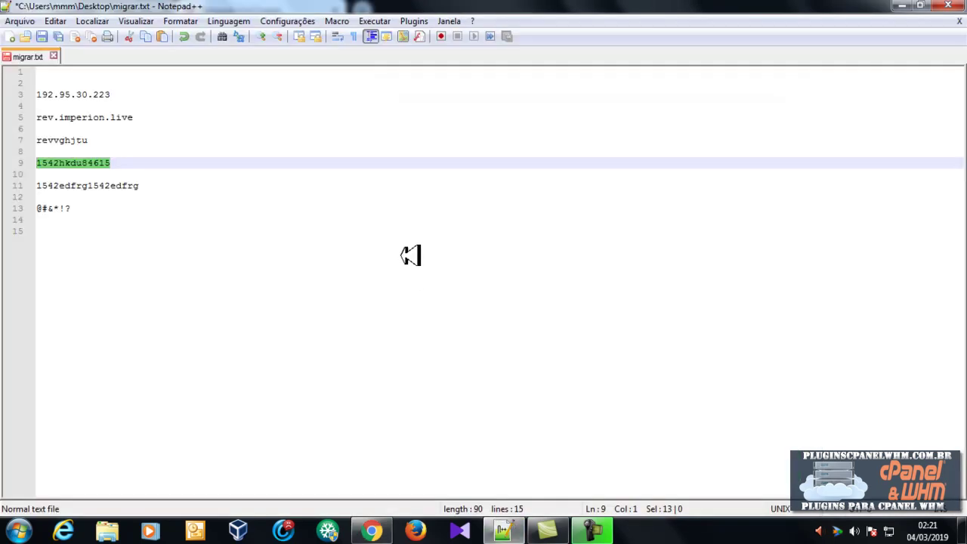
click(121, 92)
drag(125, 91, 36, 94)
key(ctrl+c)
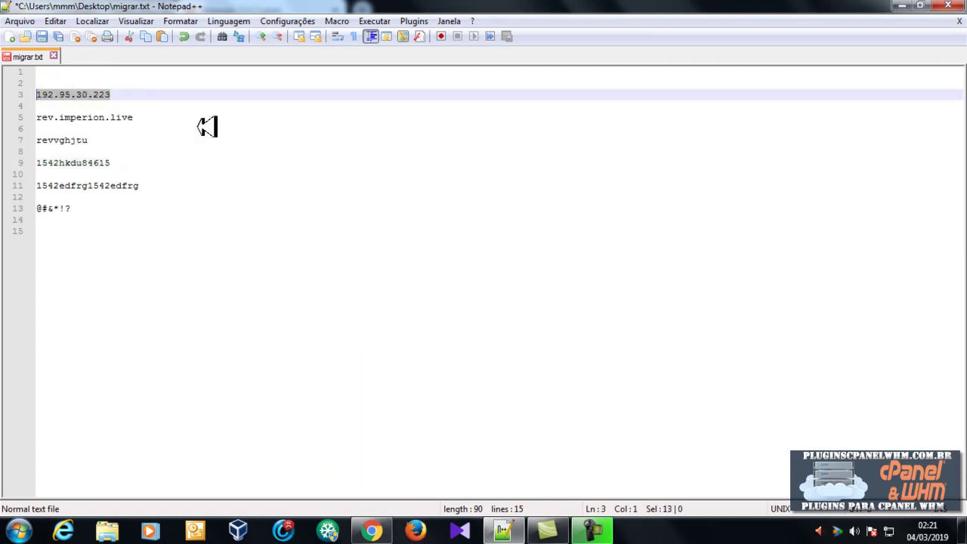
click(373, 531)
click(300, 223)
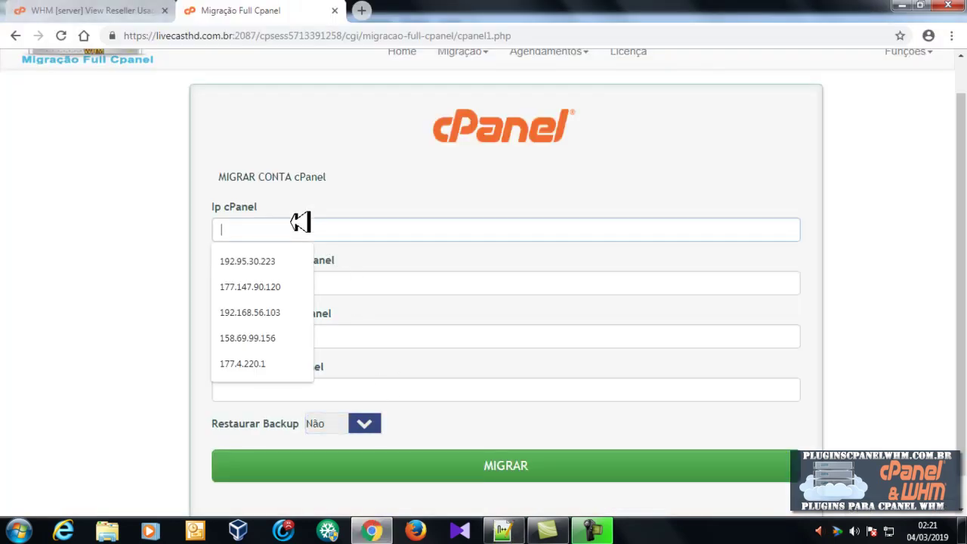
key(ctrl+v)
click(507, 533)
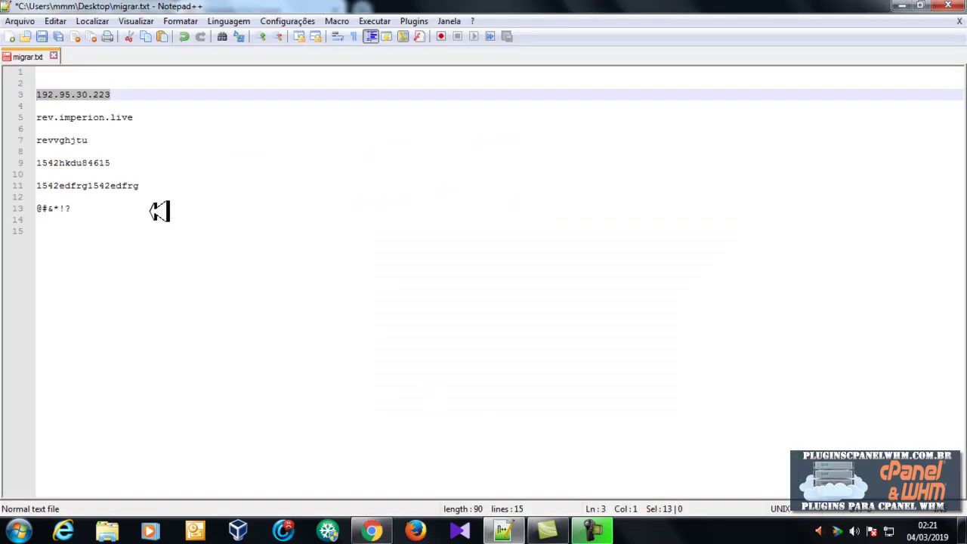
drag(144, 119, 42, 119)
key(ctrl+c)
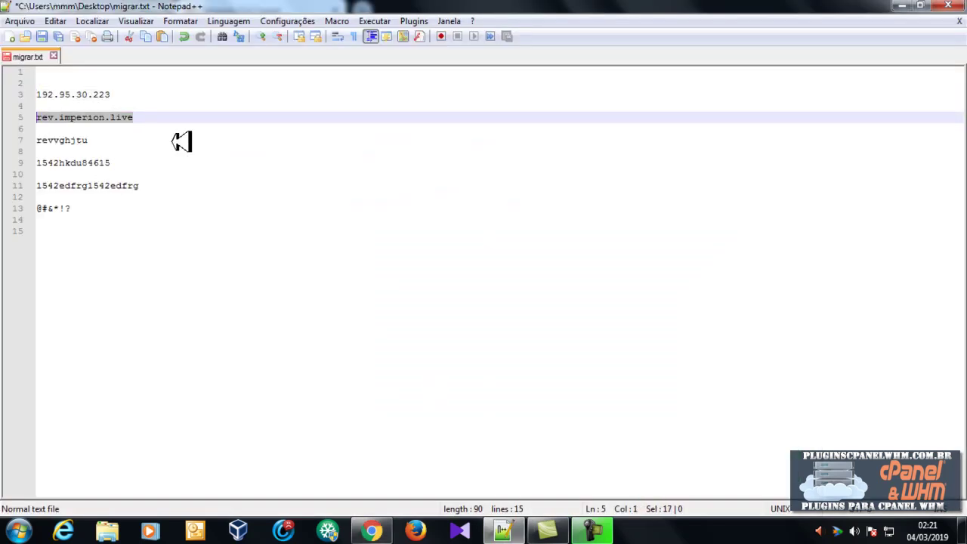
click(372, 531)
click(256, 274)
key(ctrl+v)
click(108, 255)
- Copy the account username and password from migrar.txt into the Usuario and Senha fields
click(504, 531)
drag(113, 141, 42, 140)
key(ctrl+c)
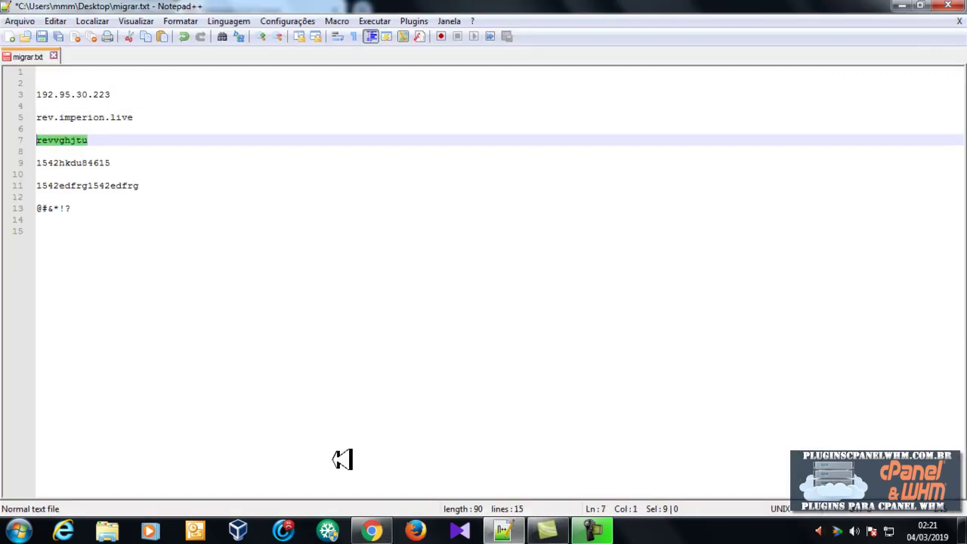
click(372, 531)
click(287, 336)
key(ctrl+v)
click(165, 306)
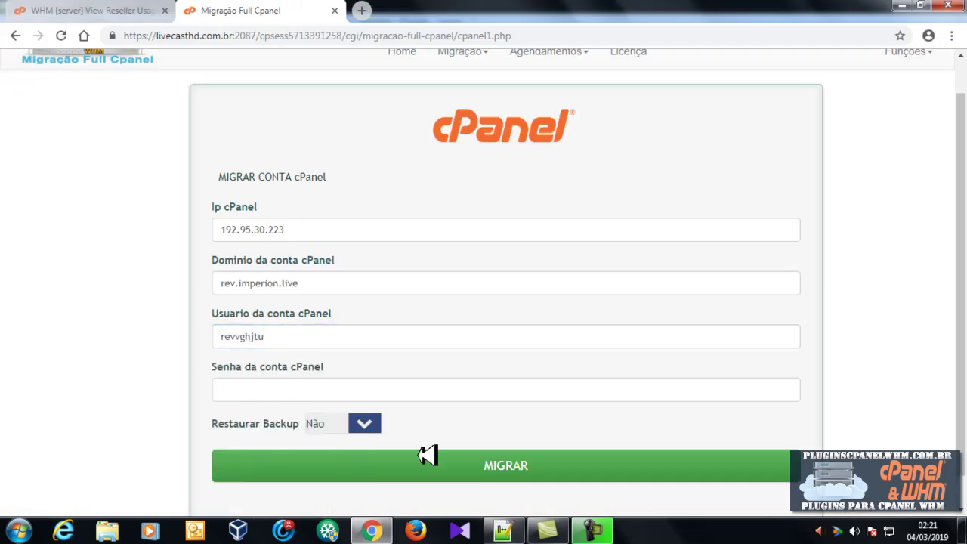
click(503, 531)
drag(113, 162, 36, 162)
key(ctrl+c)
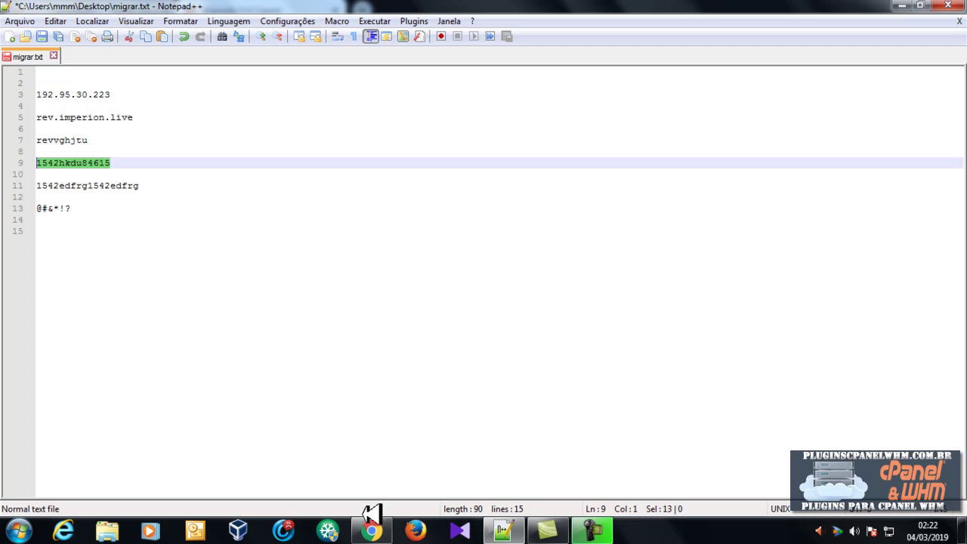
click(371, 531)
click(302, 390)
key(ctrl+v)
click(136, 353)
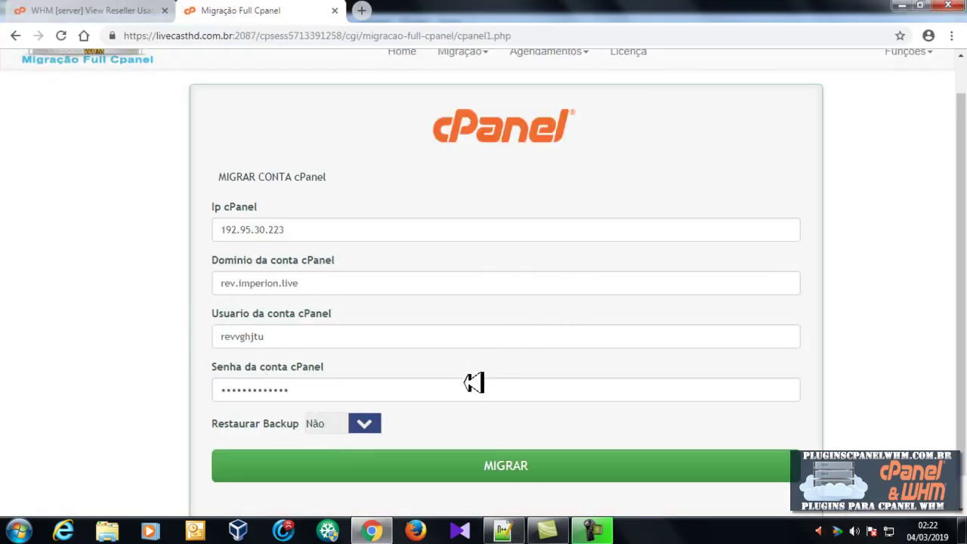
- Start the cPanel account migration with MIGRAR and follow it in Migração > Relatório
click(552, 463)
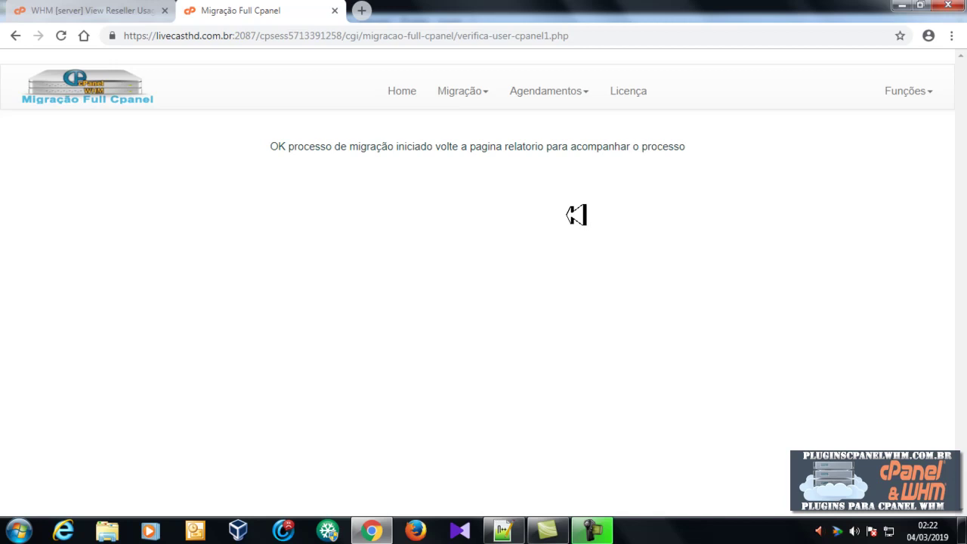
click(486, 92)
click(476, 157)
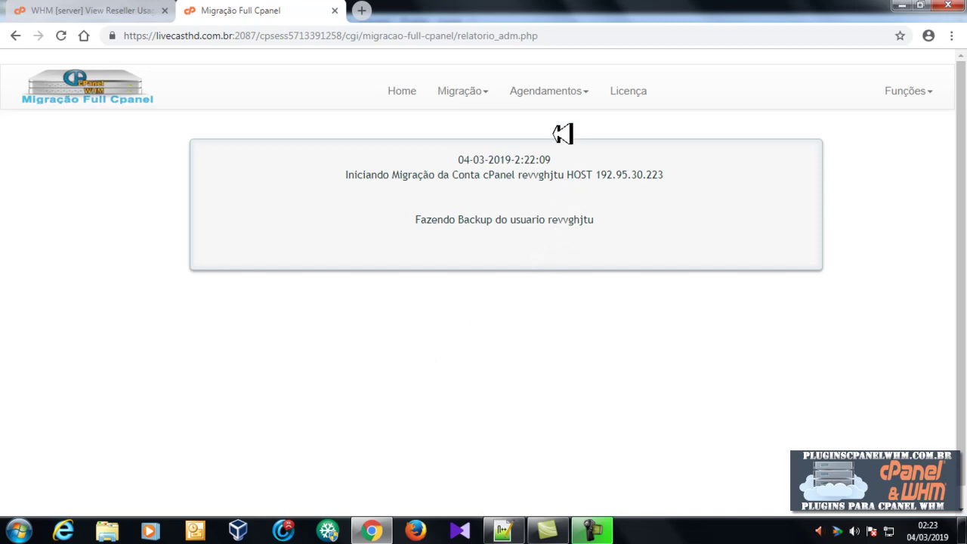
- Go to the Cancelar Migração page under the Funções menu
click(572, 92)
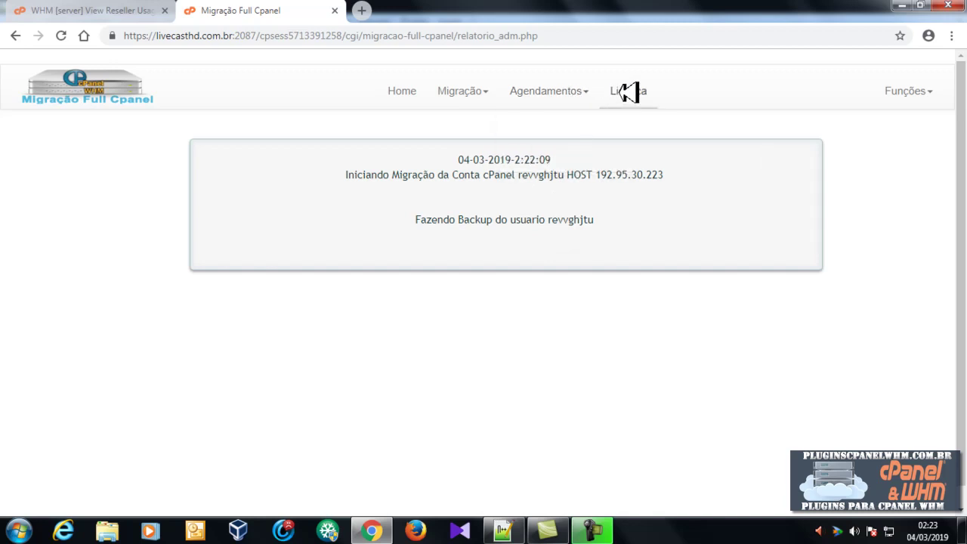
click(902, 89)
click(913, 119)
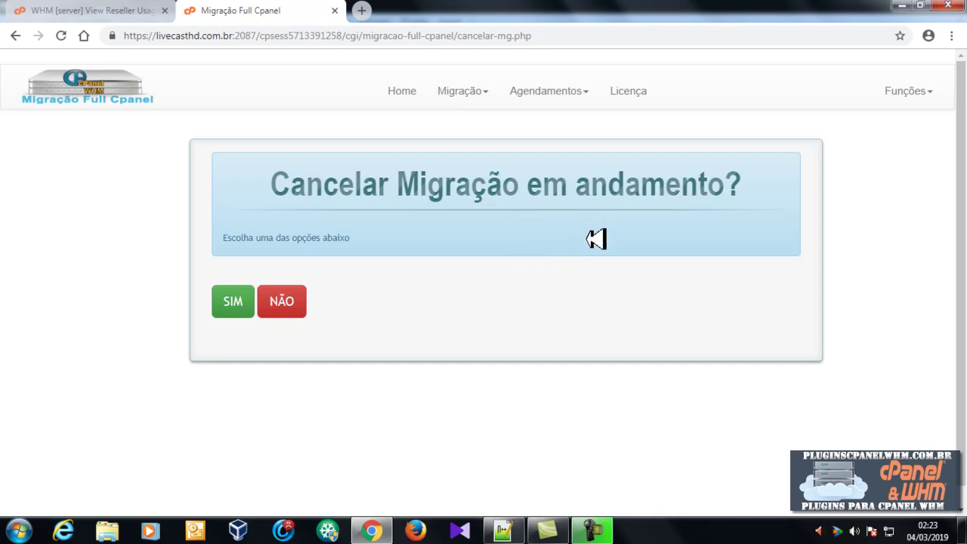
- Go to the Definir Horários page under Funções for plugin access scheduling
click(914, 90)
click(907, 155)
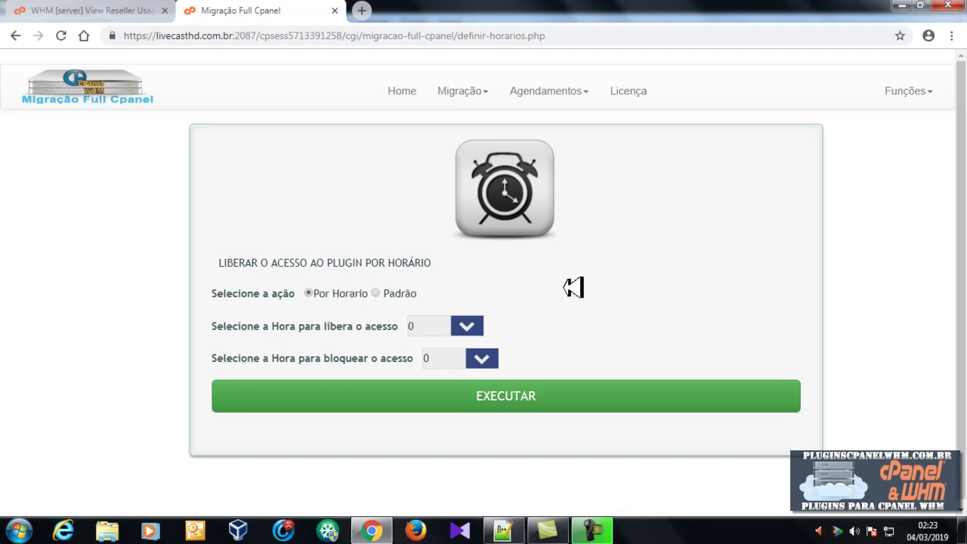
- Set the access release hour to 23 and block hour to 6, then return to the migration report
click(474, 325)
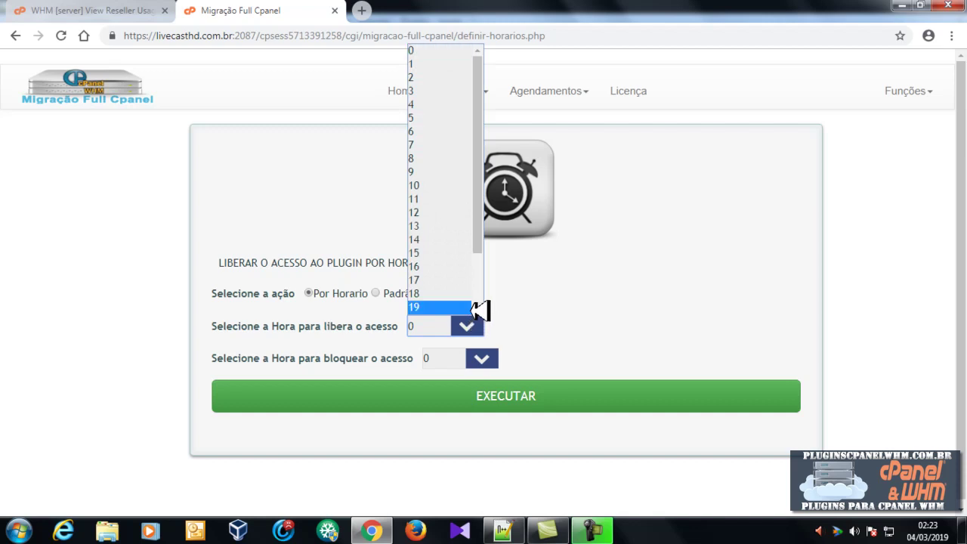
drag(479, 240, 484, 294)
click(468, 294)
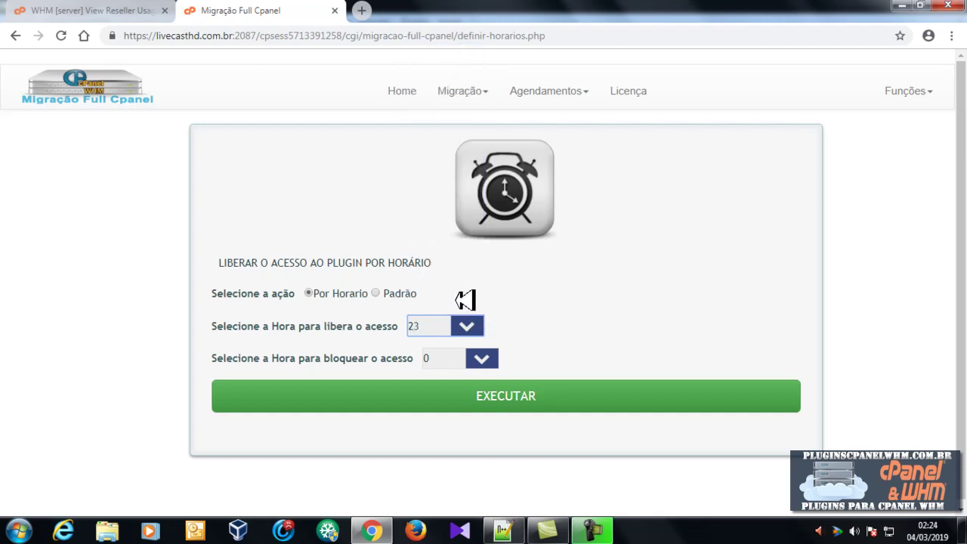
click(487, 357)
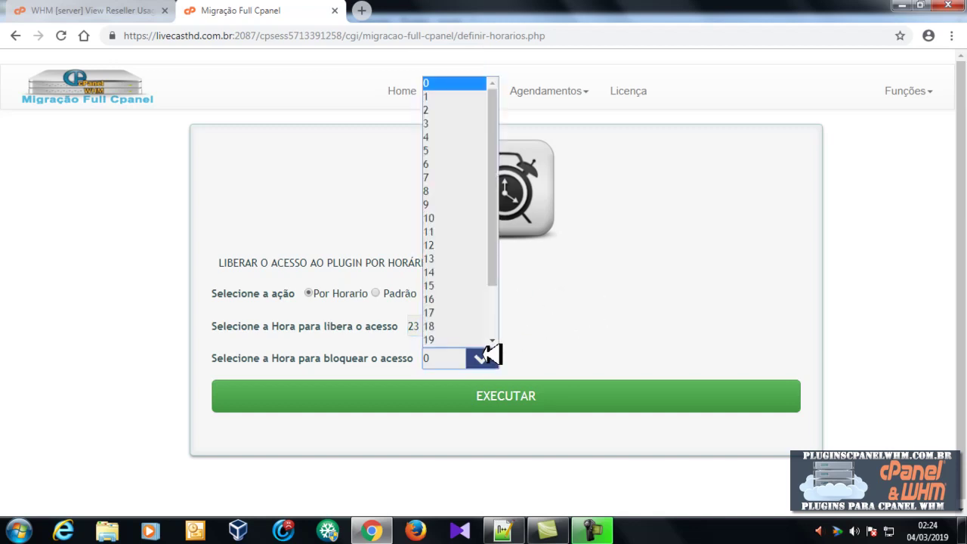
click(434, 164)
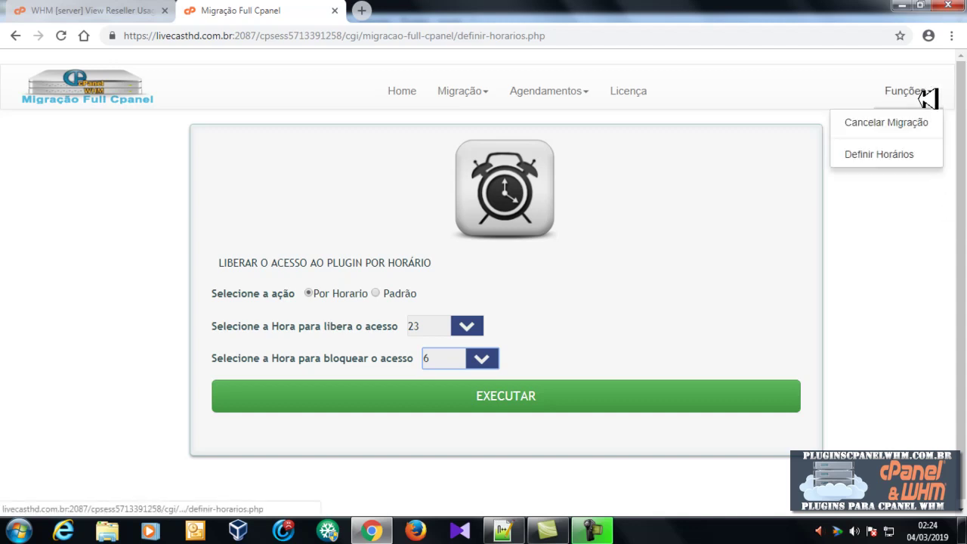
mouse_move(497, 97)
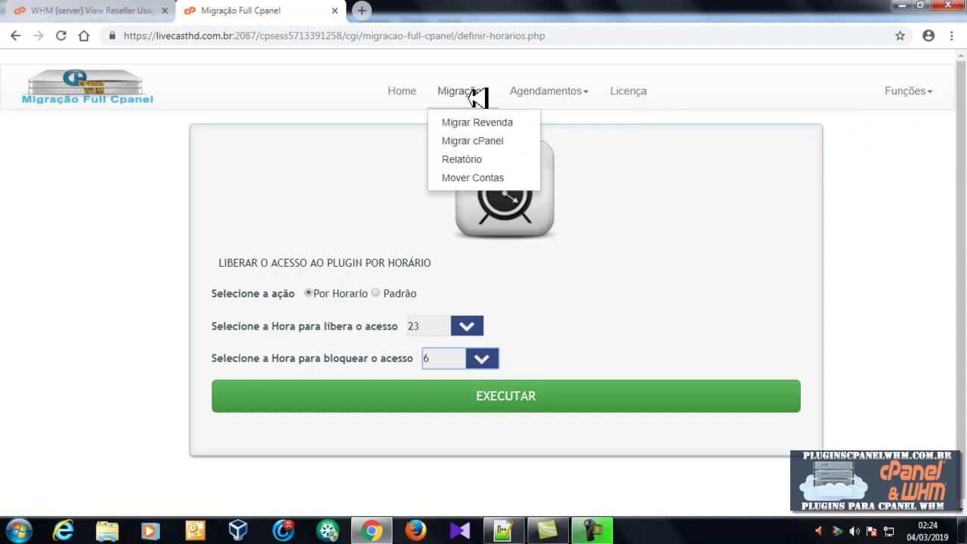
click(463, 159)
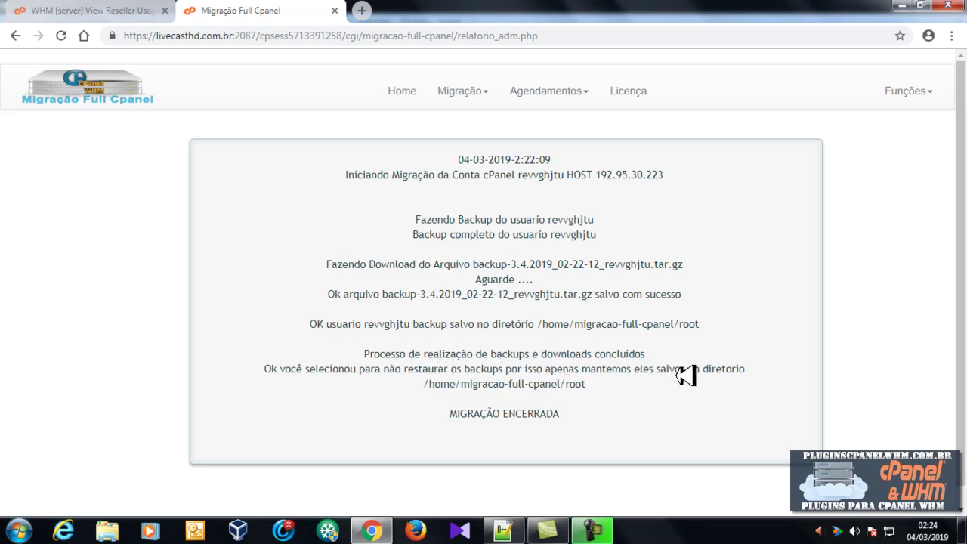
- Highlight the backup folder path /home/migracao-full-cpanel/root in the migration report
drag(424, 384, 591, 381)
click(550, 389)
drag(425, 384, 582, 382)
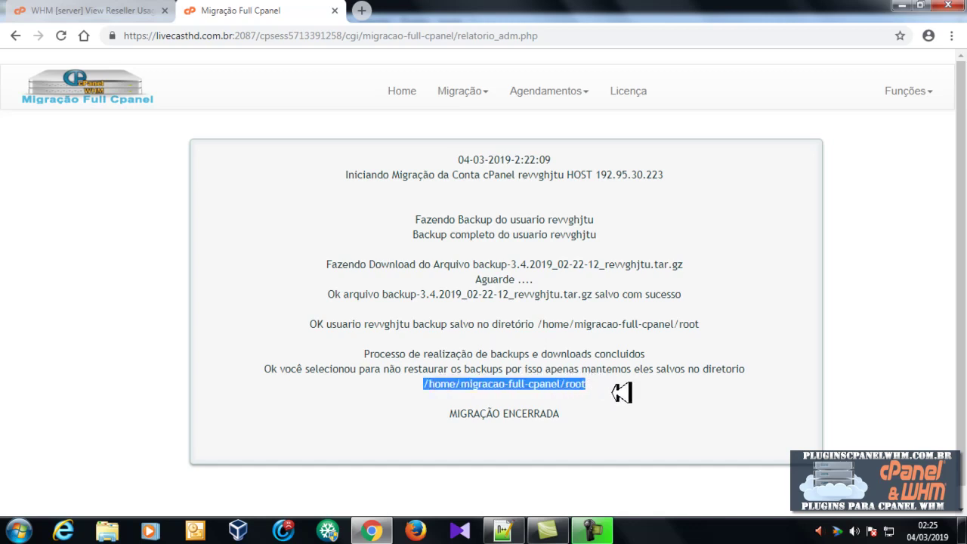
click(621, 392)
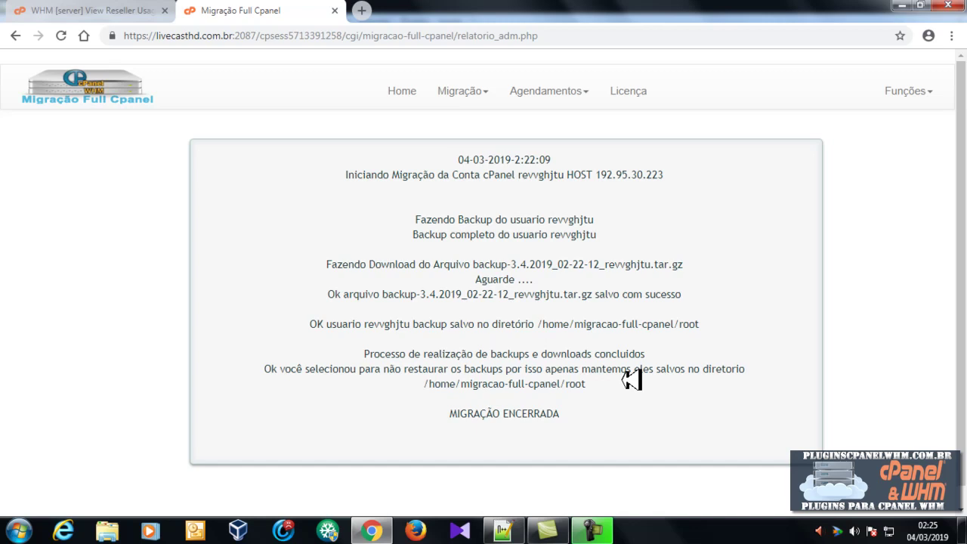
- Browse the scheduling menu, then go to the Migrar Revenda reseller form
click(565, 92)
mouse_move(571, 87)
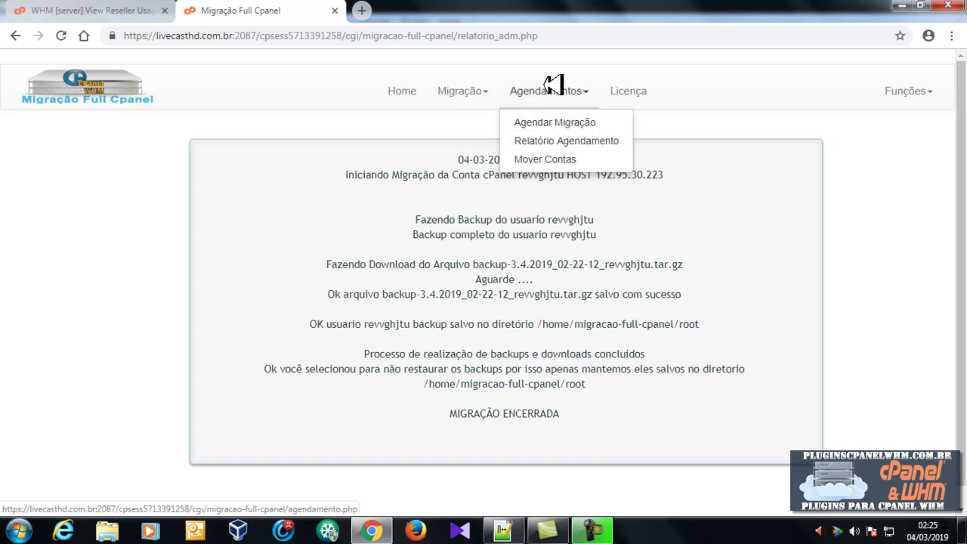
click(481, 94)
click(484, 121)
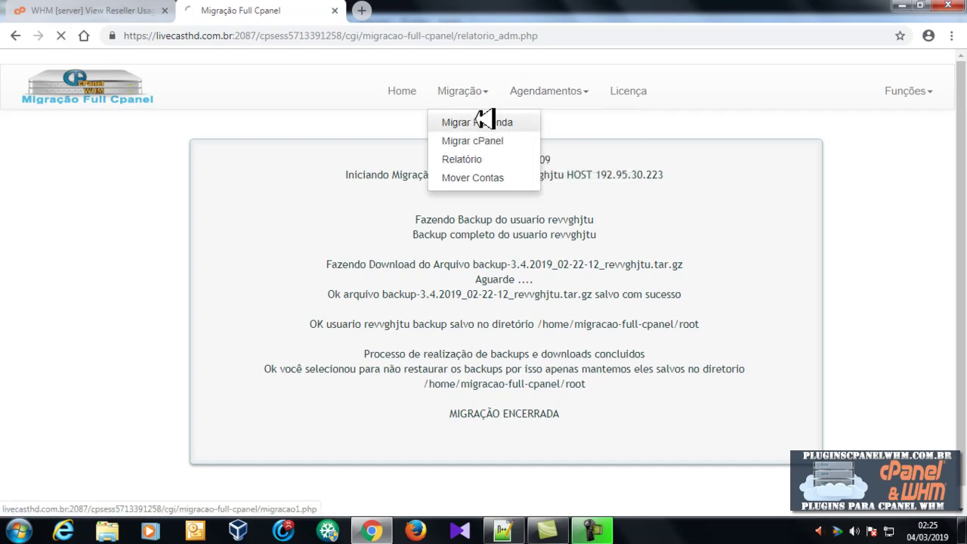
mouse_move(488, 104)
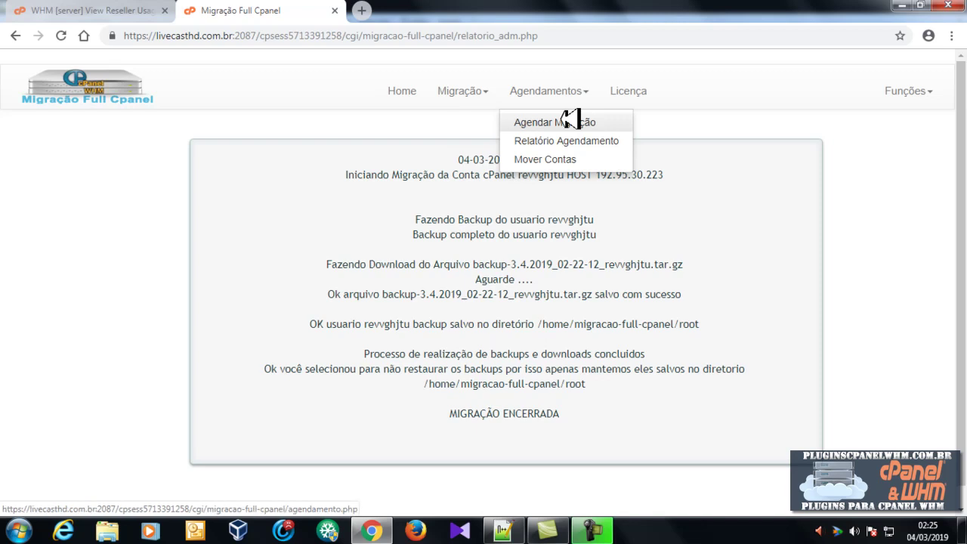
- Bring up the empty Migrar Revenda form, then switch to migrar.txt in Notepad++
click(478, 121)
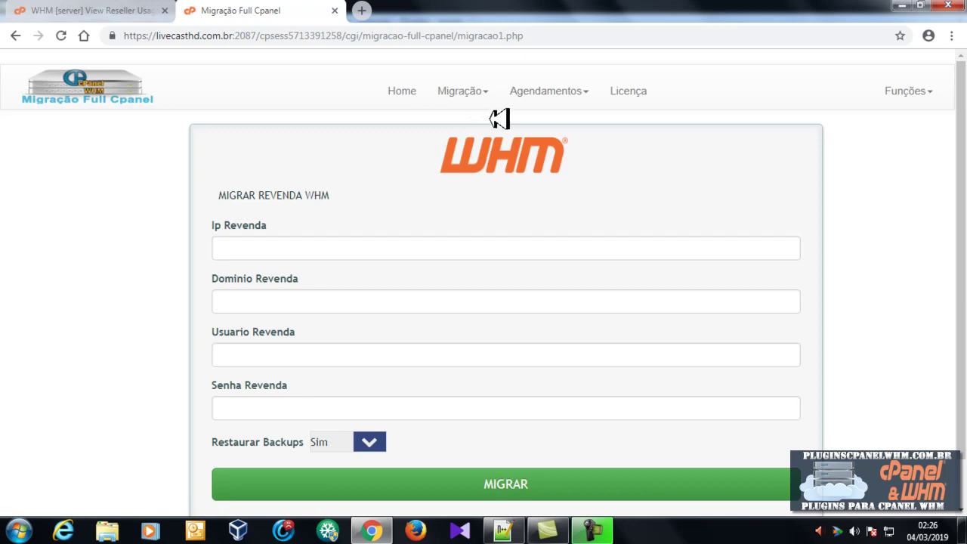
mouse_move(572, 88)
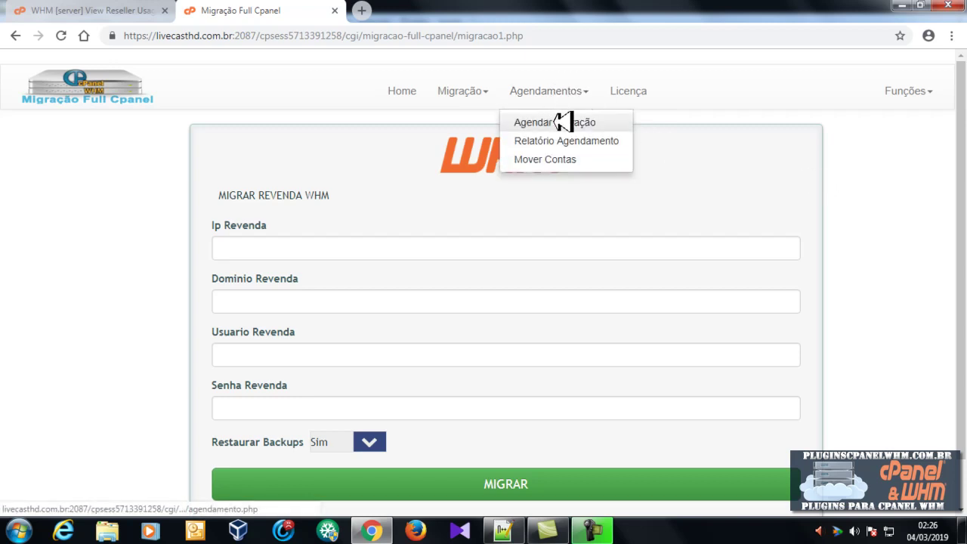
mouse_move(476, 91)
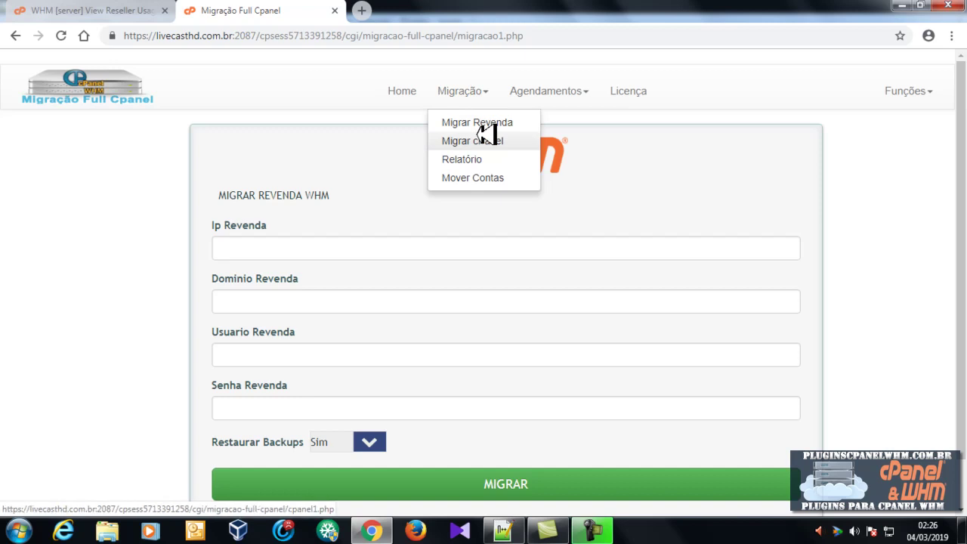
scroll(959, 298, down, 1)
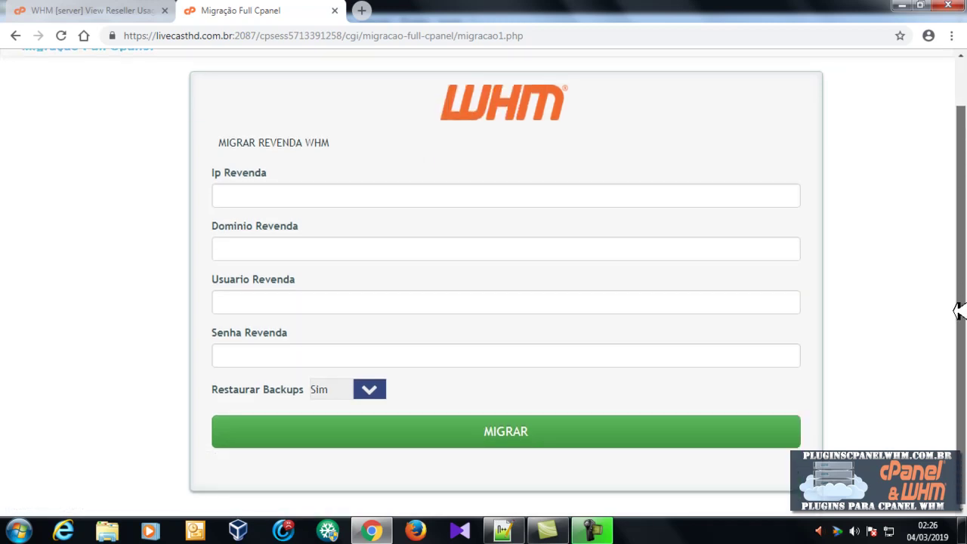
scroll(958, 309, up, 1)
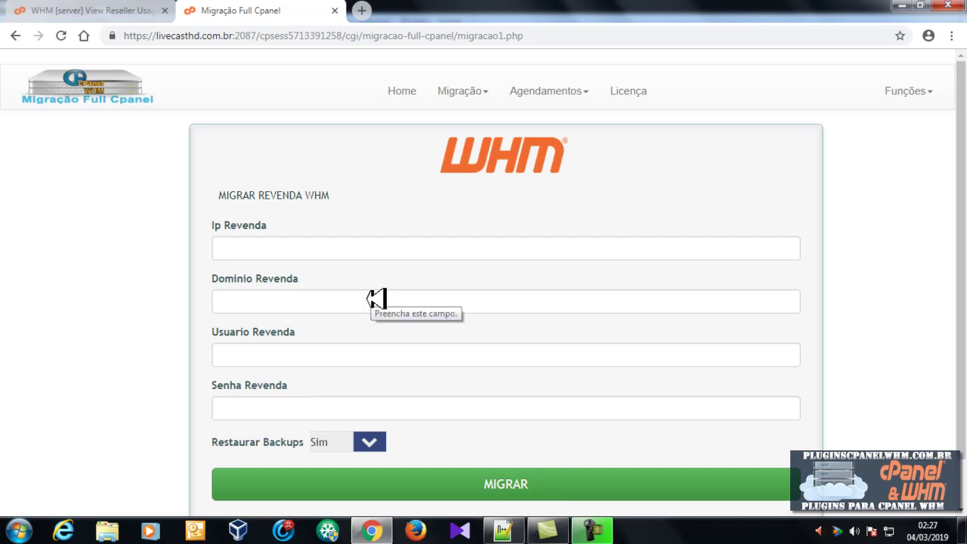
click(484, 91)
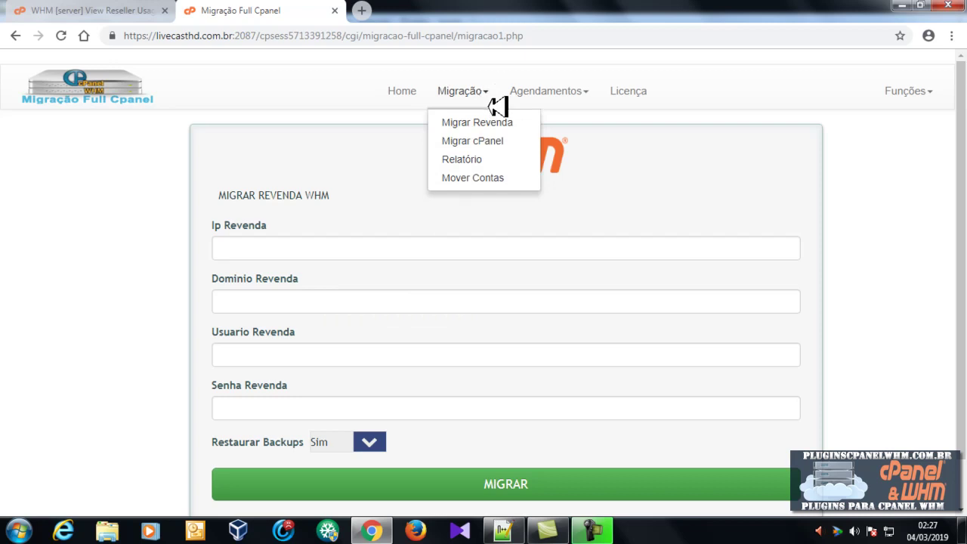
click(495, 119)
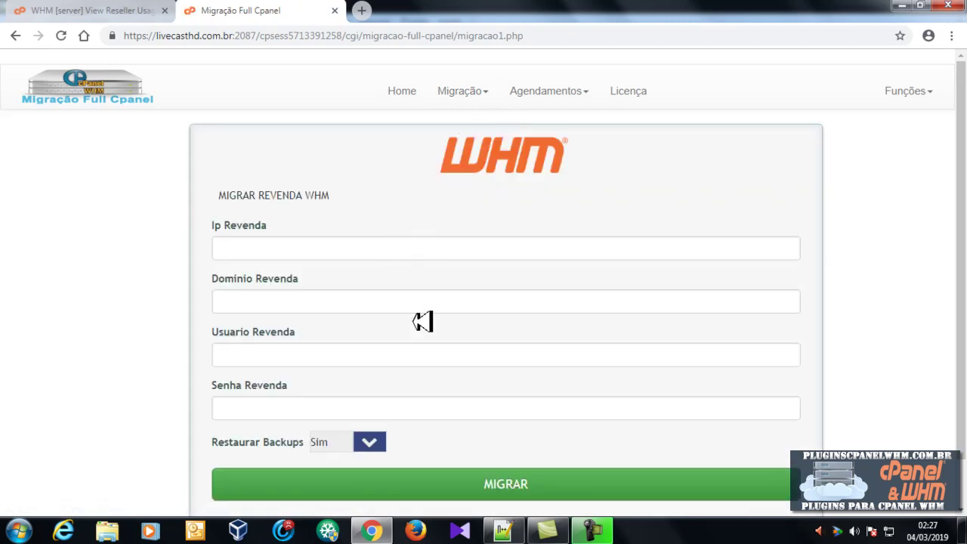
click(503, 531)
- Paste IP 192.95.30.223 and domain rev.imperion.live from migrar.txt into Ip and Dominio Revenda
drag(121, 95, 35, 95)
key(ctrl+c)
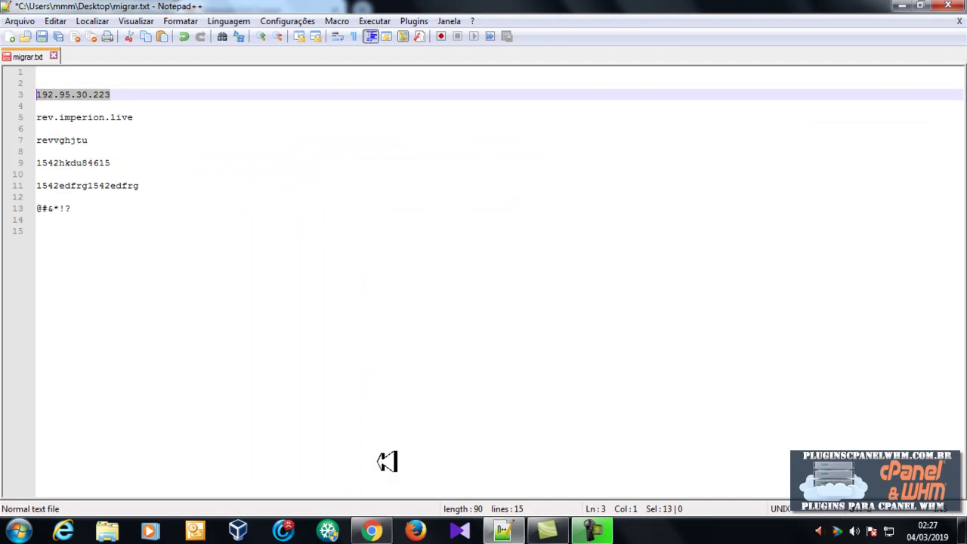
click(371, 529)
click(279, 250)
key(ctrl+v)
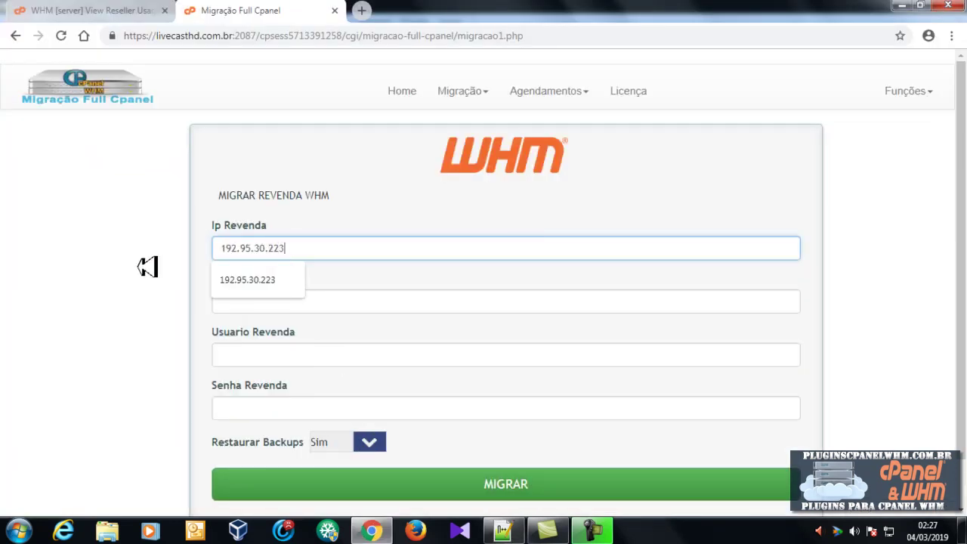
click(142, 268)
click(497, 531)
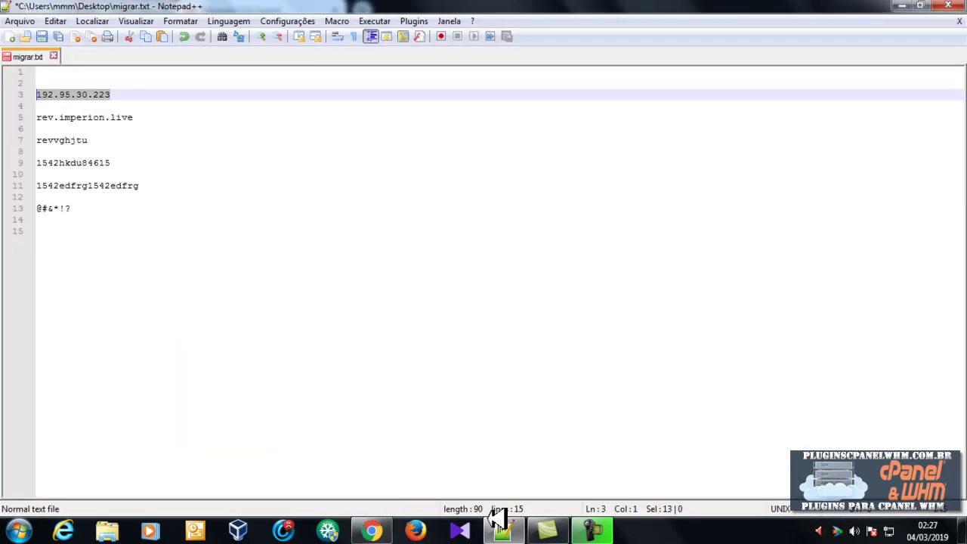
drag(145, 118, 37, 118)
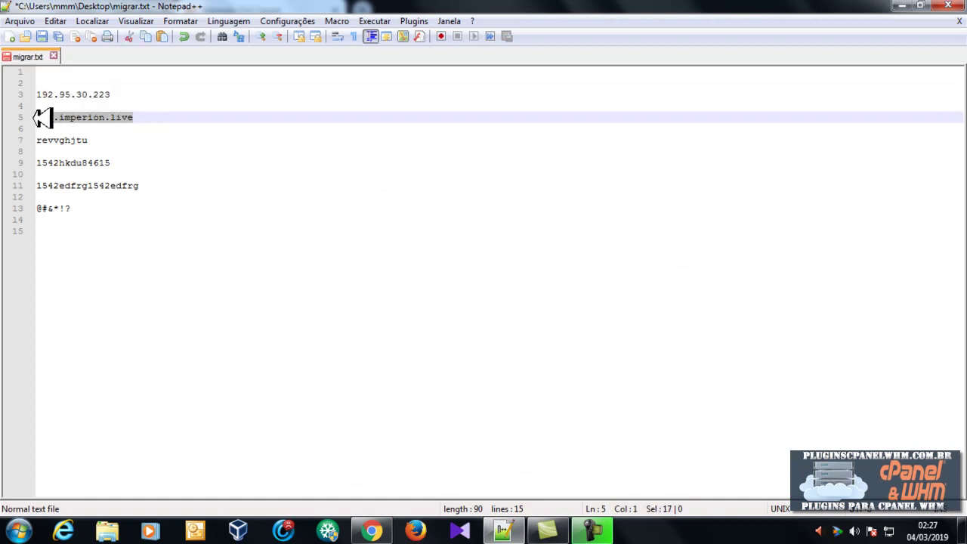
click(369, 530)
click(294, 293)
text(rev.imperion.live)
- Paste the reseller user name into Usuario Revenda and type the reseller password in Senha Revenda
click(506, 529)
drag(94, 140, 36, 141)
key(ctrl+c)
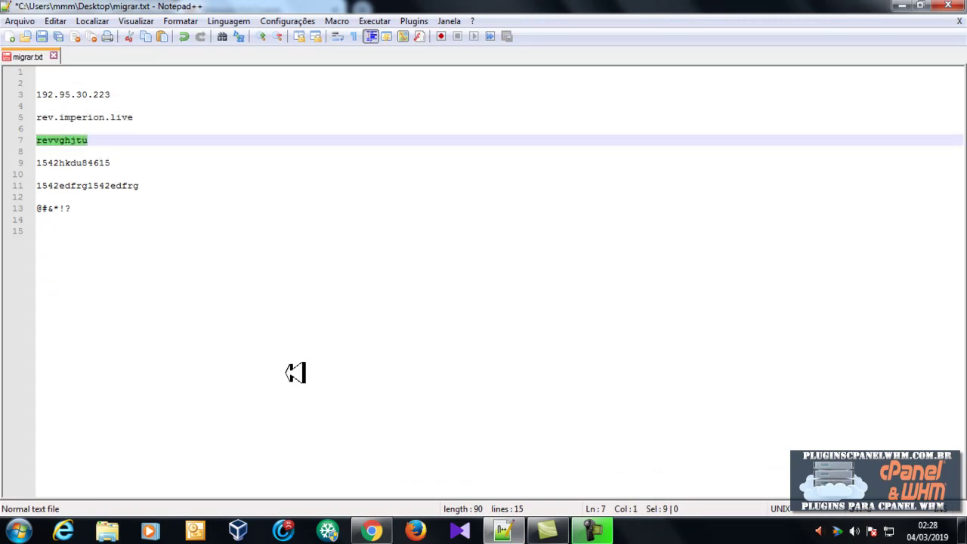
click(369, 530)
click(274, 352)
key(ctrl+v)
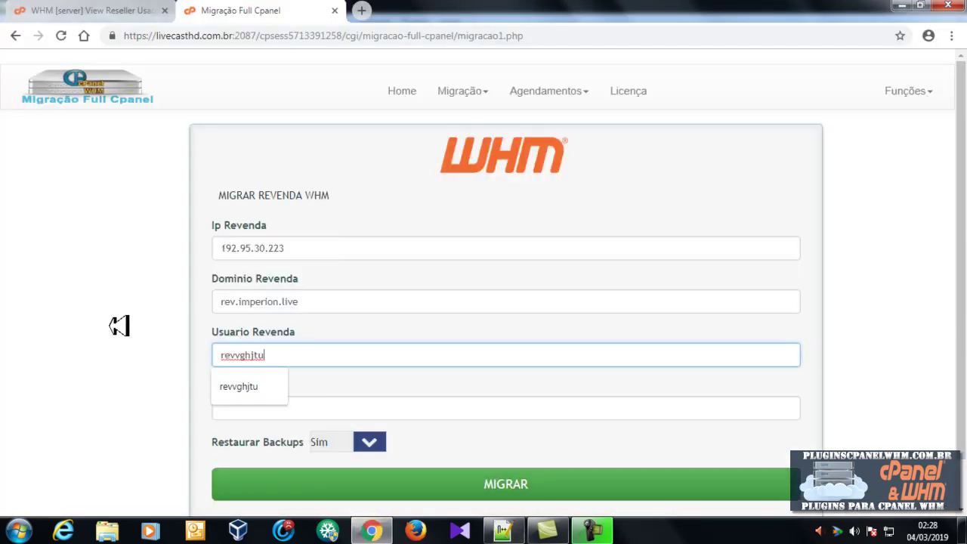
click(503, 530)
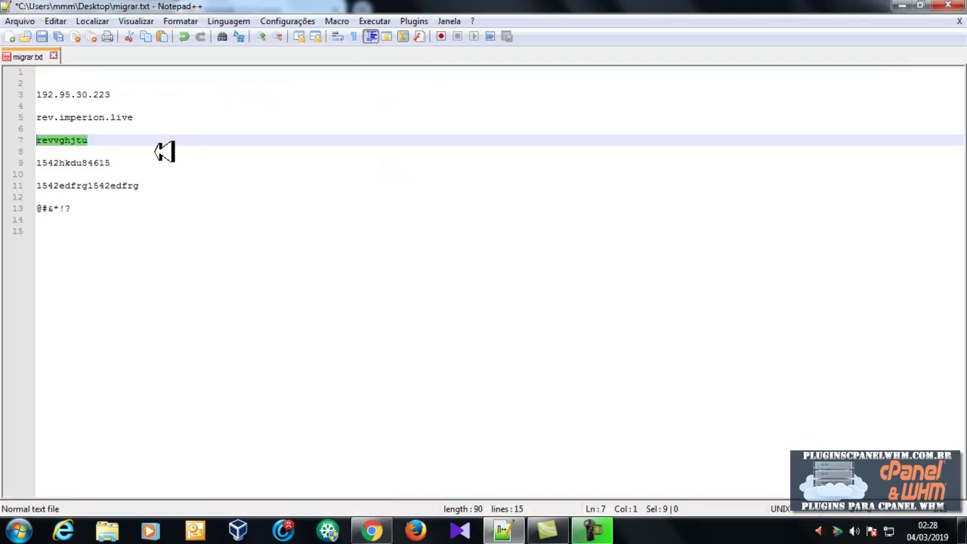
click(365, 530)
click(304, 412)
text(•••••••••••••)
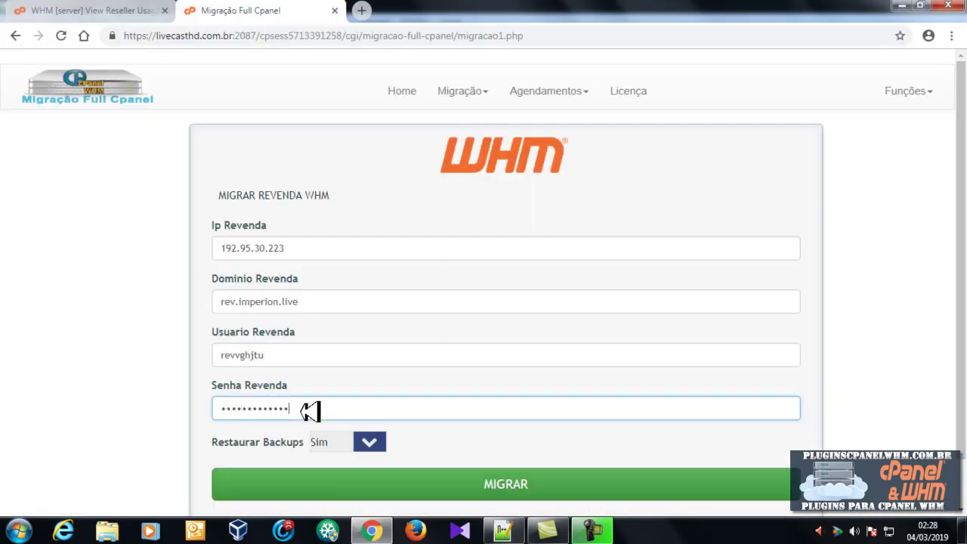
scroll(964, 261, down, 1)
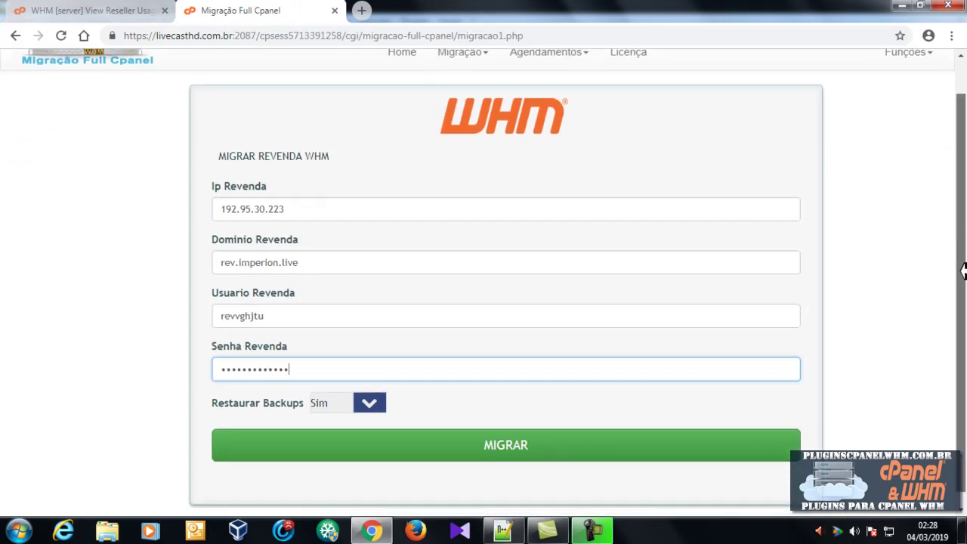
- Run the reseller migration, which fails with an incorrect login, then go to line 15 of migrar.txt
click(503, 445)
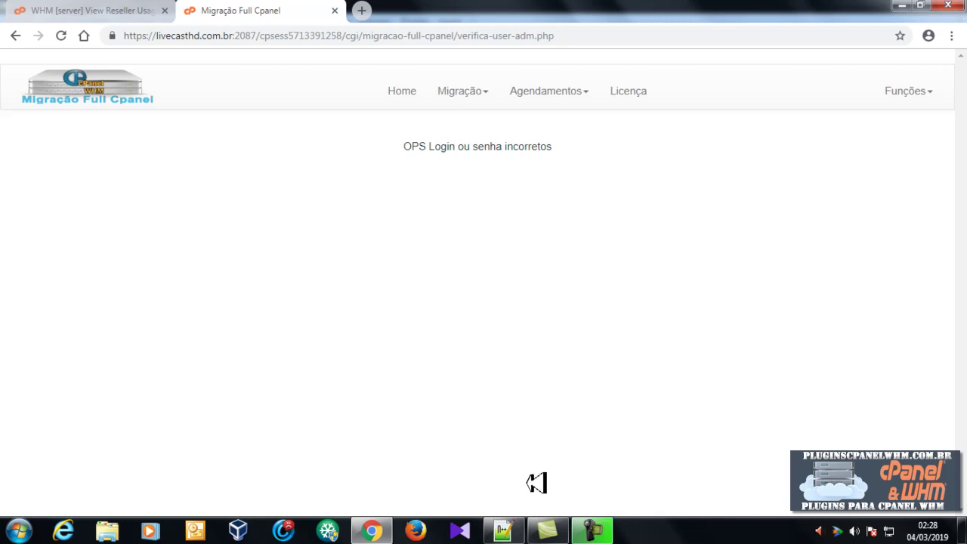
click(500, 529)
click(298, 319)
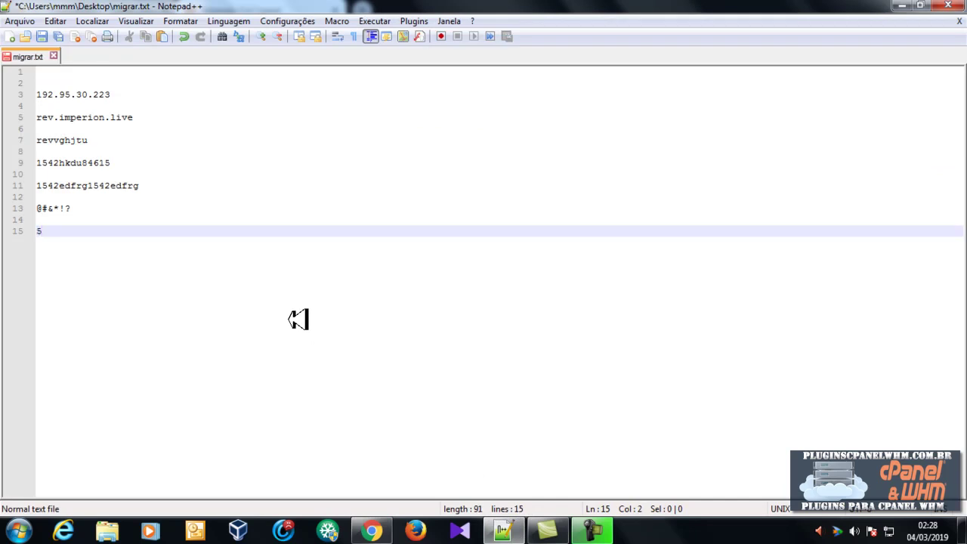
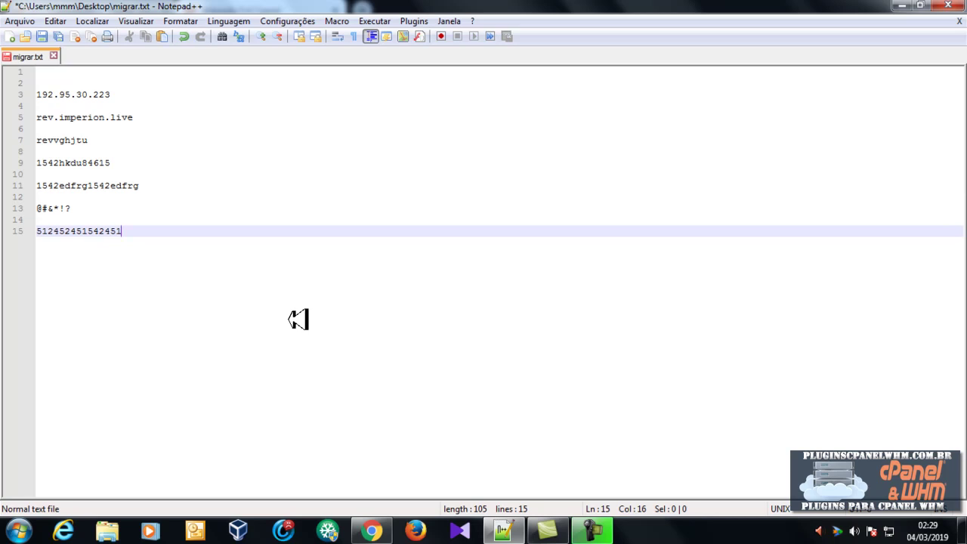
- Add a new password to migrar.txt and paste it into Senha Revenda on the reseller form
drag(123, 162, 42, 163)
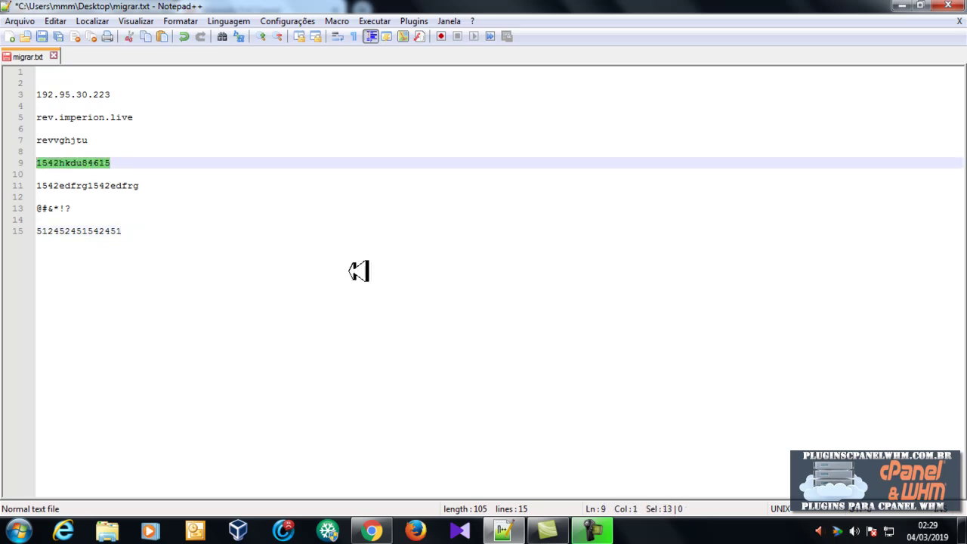
click(371, 531)
click(463, 93)
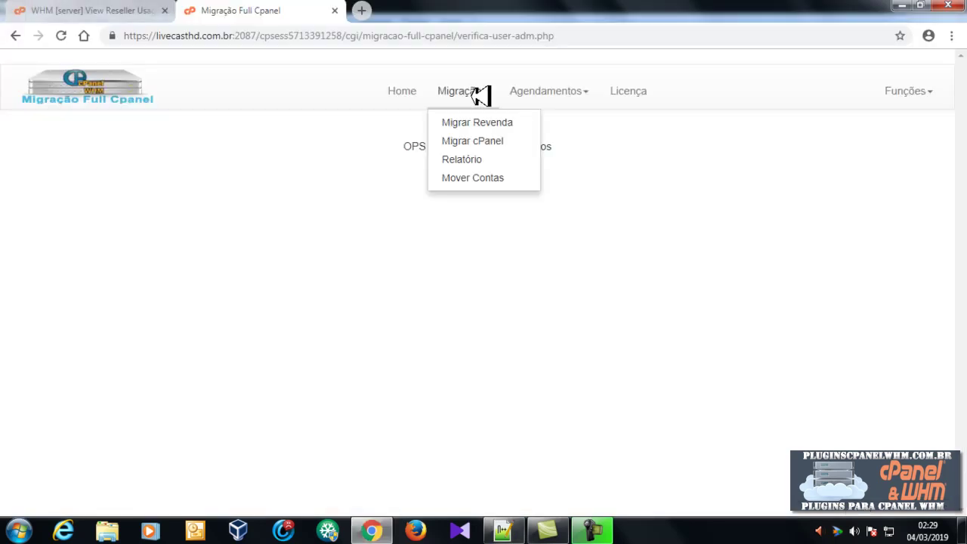
click(482, 122)
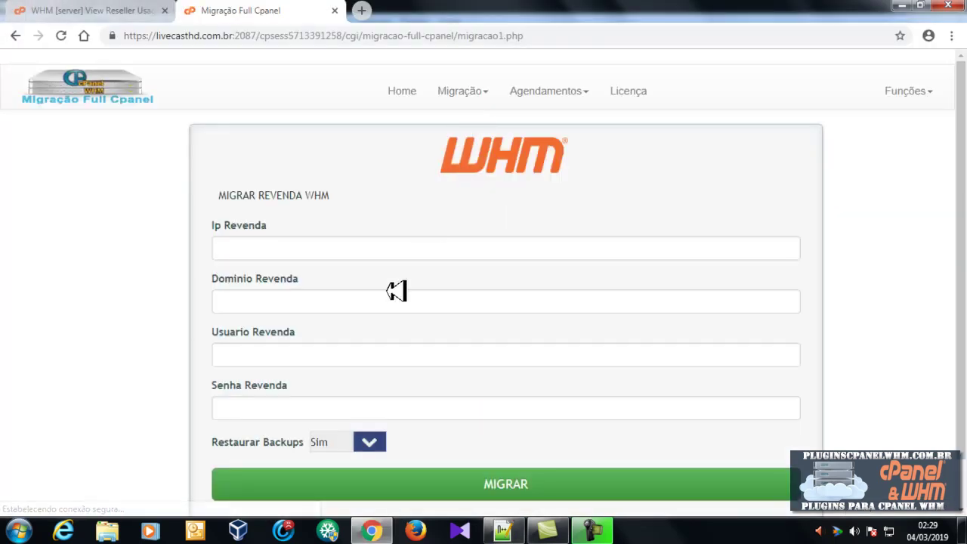
click(299, 401)
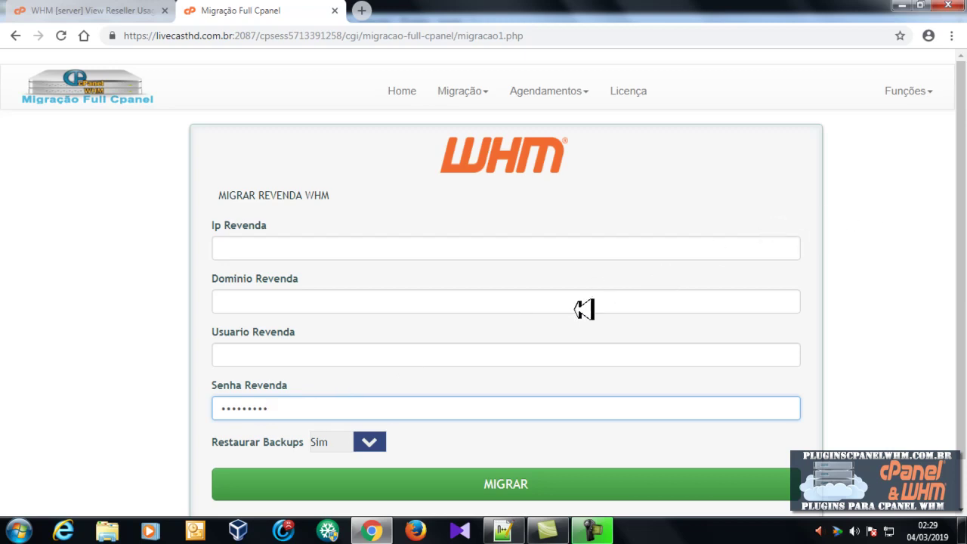
drag(280, 406, 220, 408)
key(ctrl+v)
- Return to the plugin's Home page with its welcome message
scroll(965, 268, down, 1)
scroll(965, 268, up, 1)
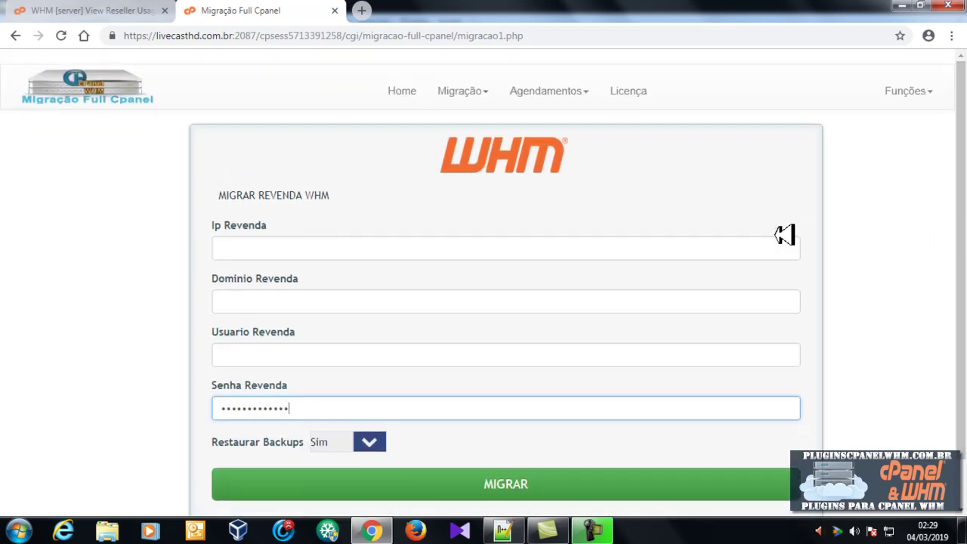
click(910, 91)
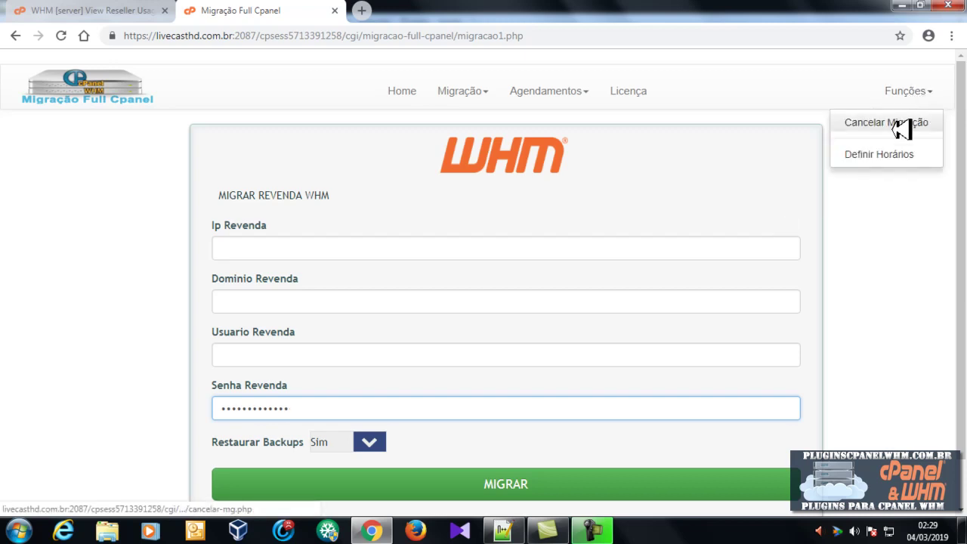
mouse_move(569, 84)
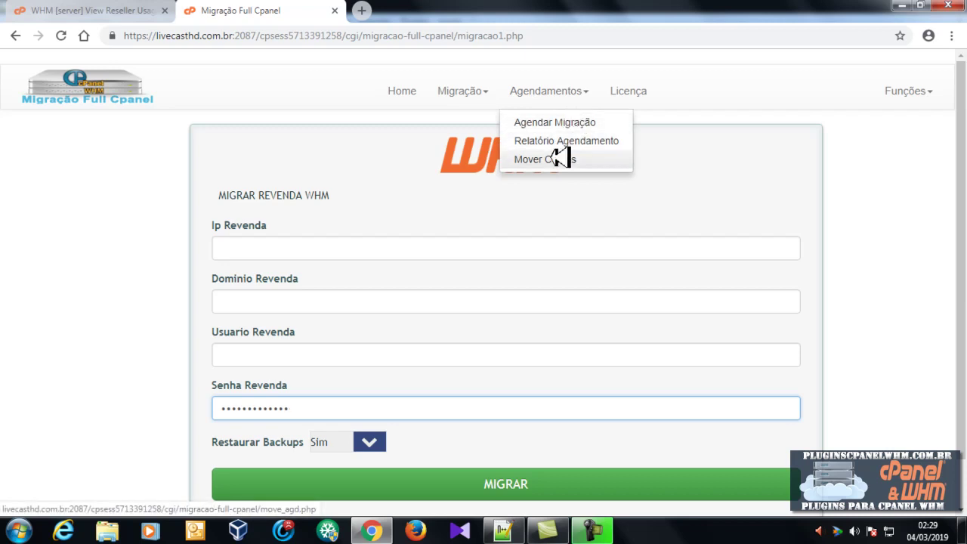
mouse_move(486, 89)
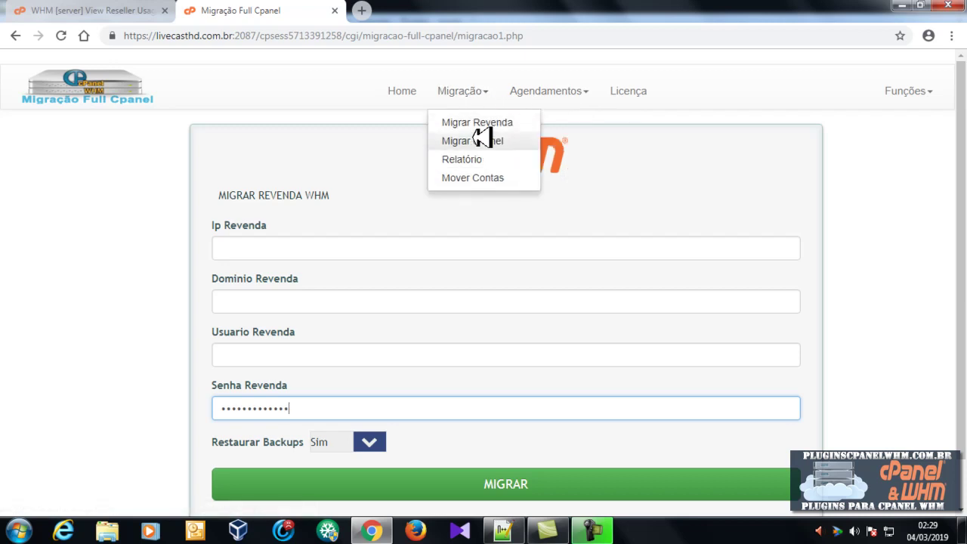
click(405, 89)
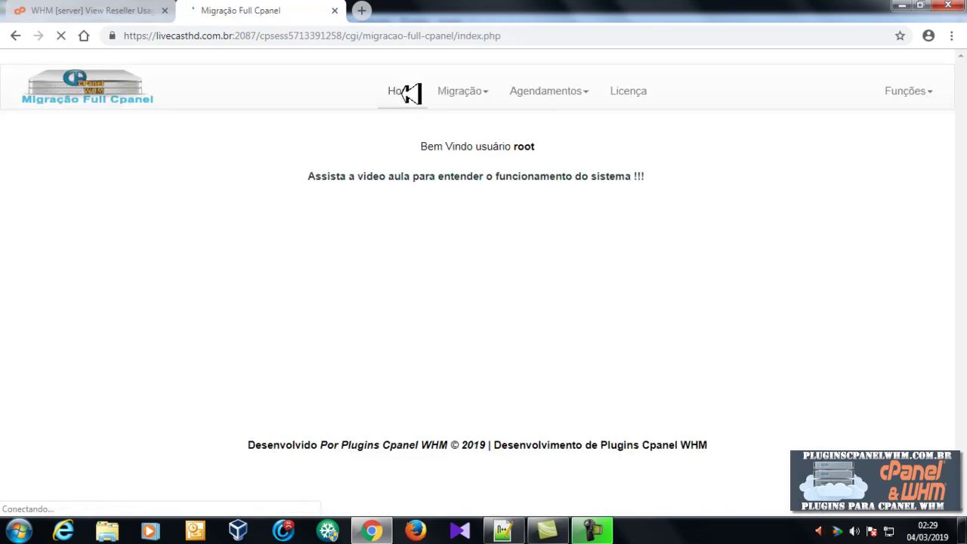
- Open the Migração > Relatório backup report and select its text to read it
click(408, 90)
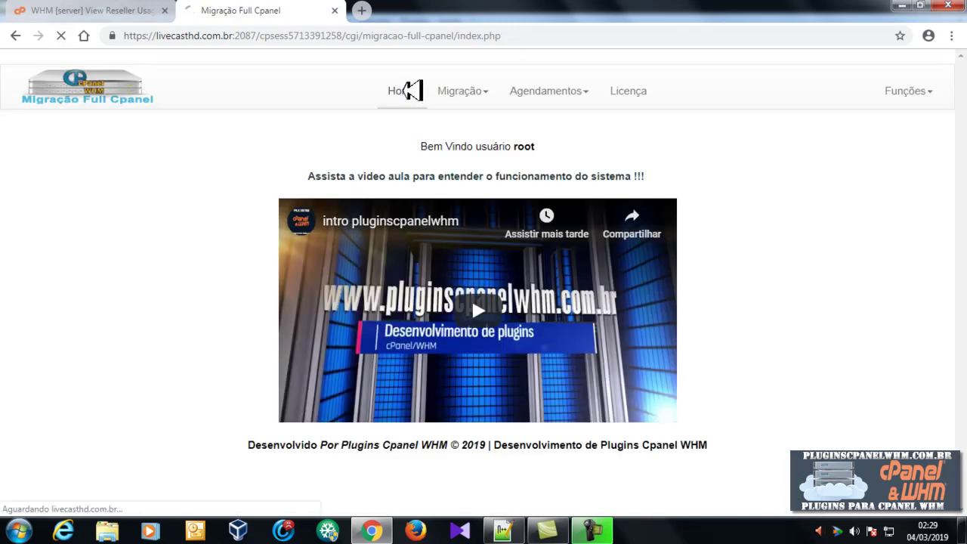
mouse_move(484, 81)
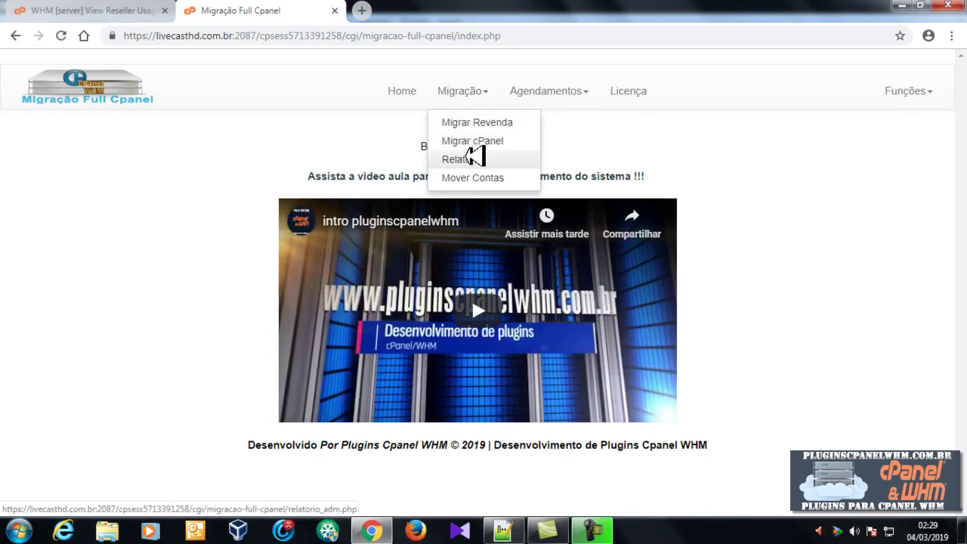
click(479, 155)
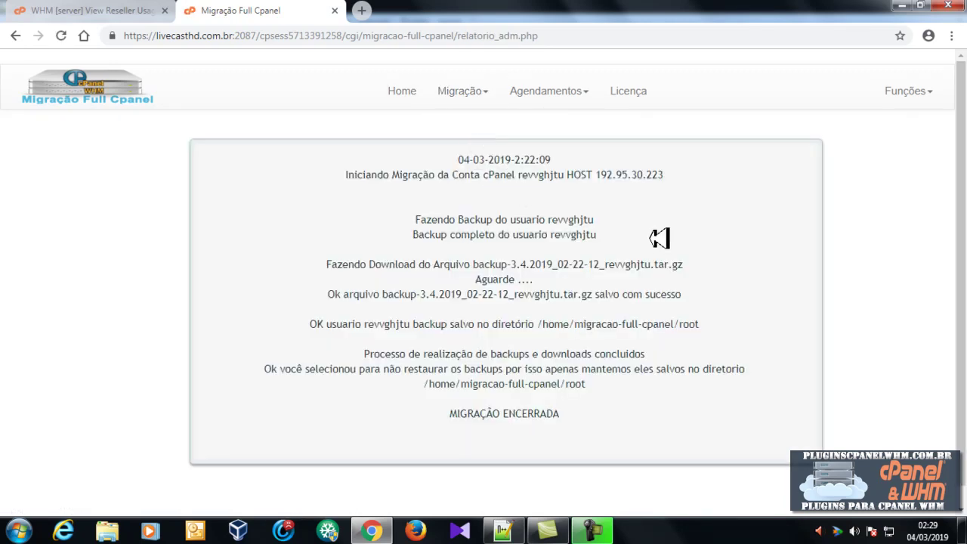
drag(604, 412, 456, 156)
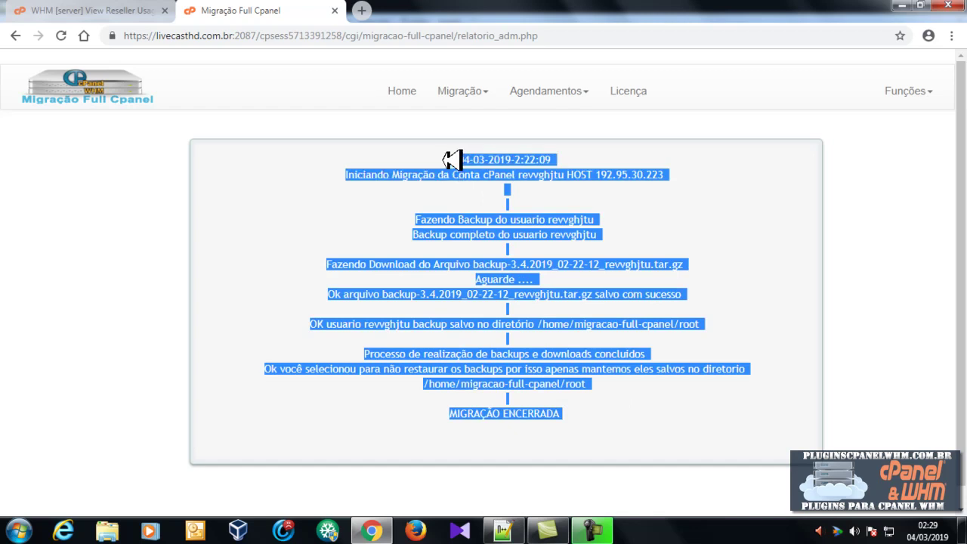
click(707, 242)
- Return to Home and browse the Agendamentos and Funções menus
click(405, 90)
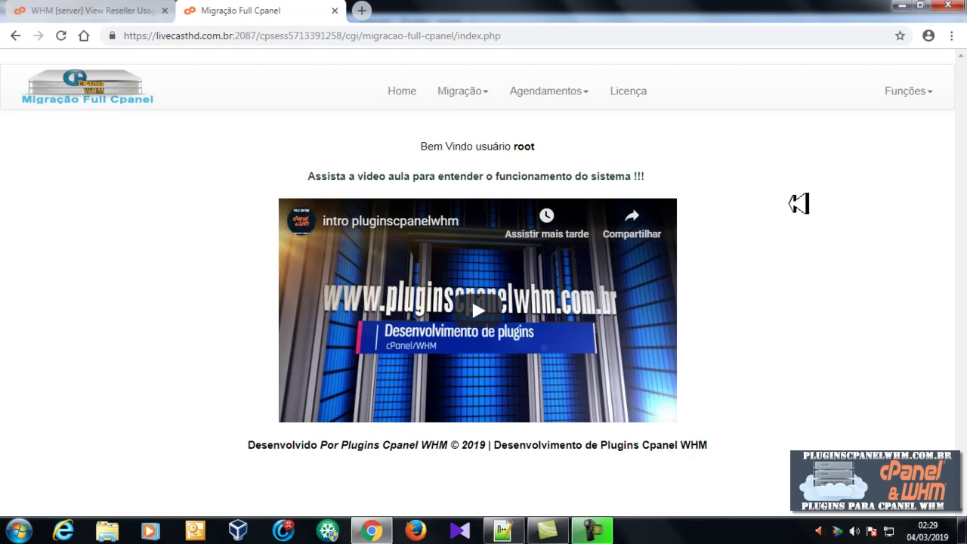
click(567, 90)
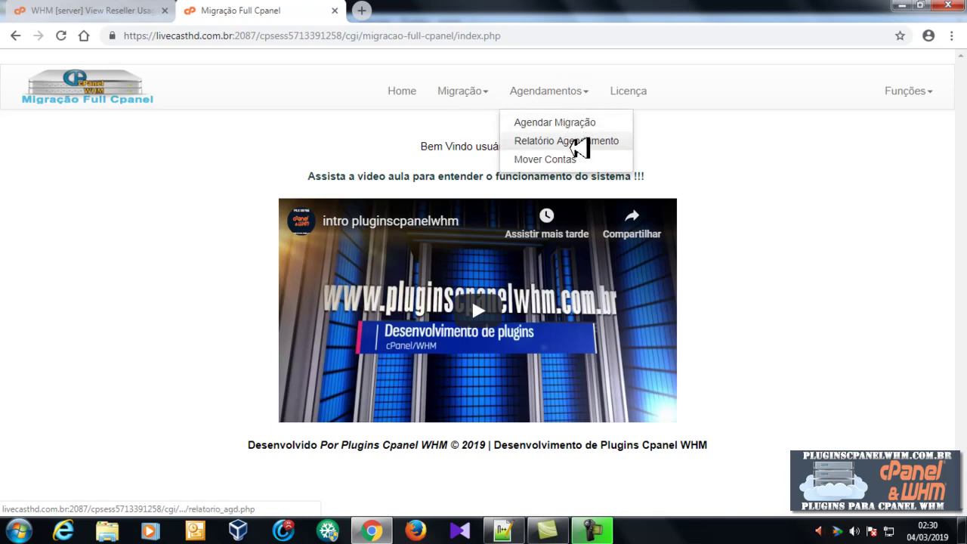
click(906, 90)
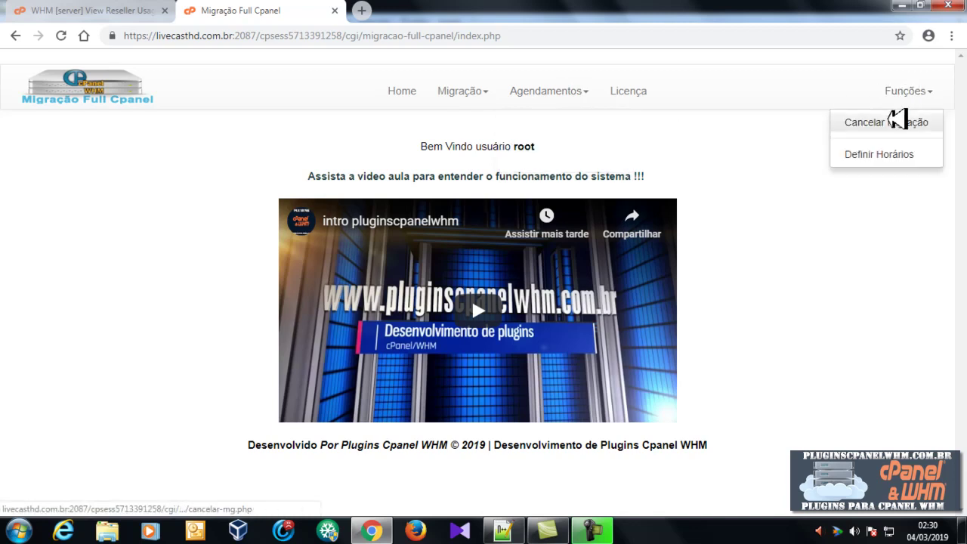